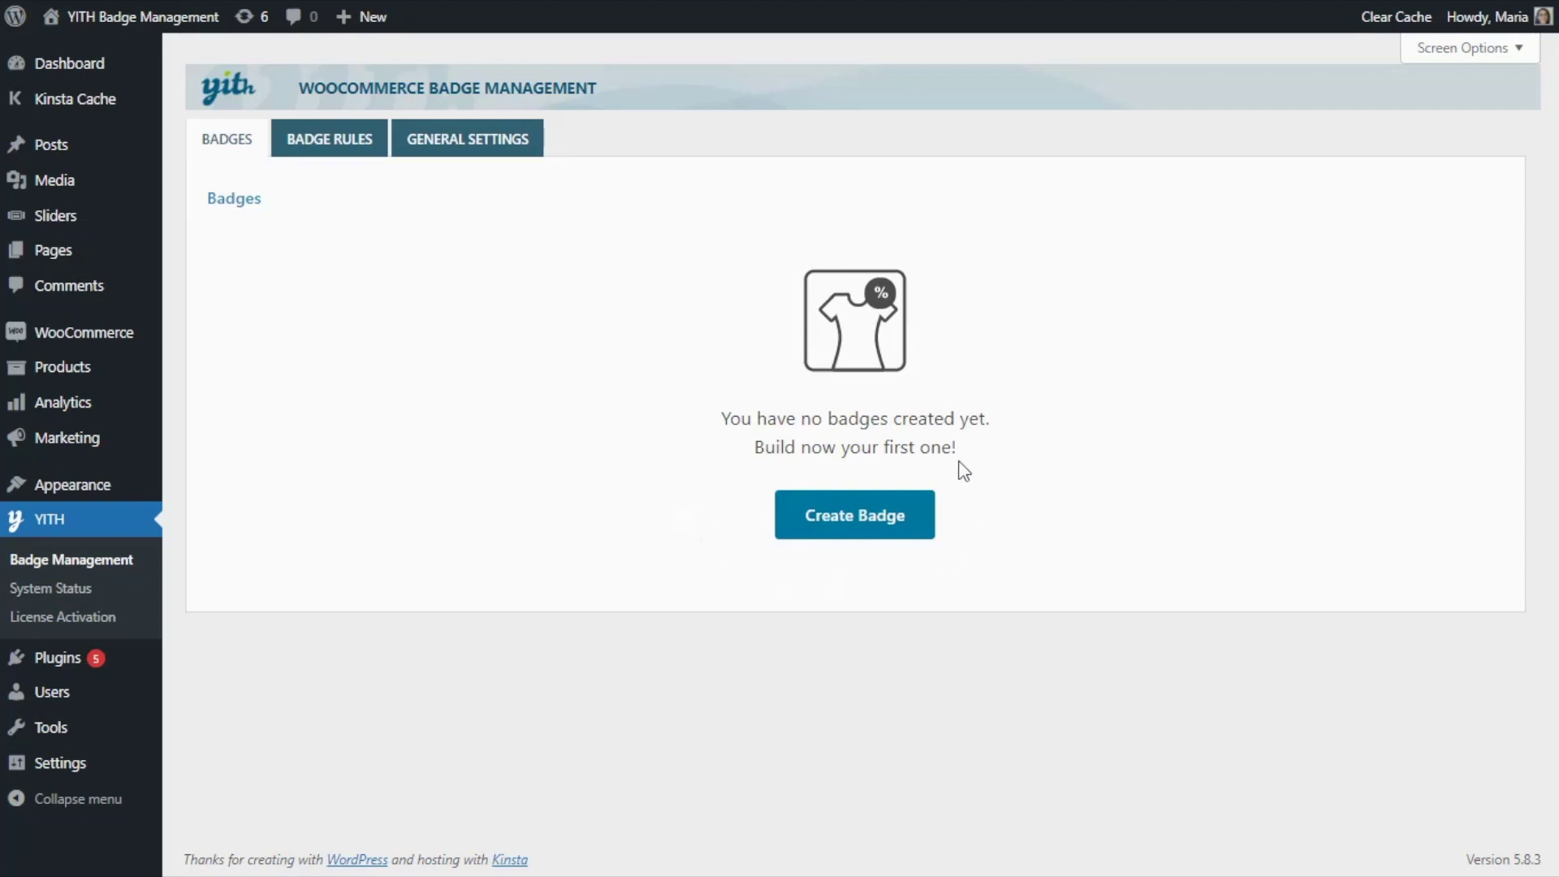
Step: Create a new text badge named "New badge" with Text as its badge type
left_click(845, 529)
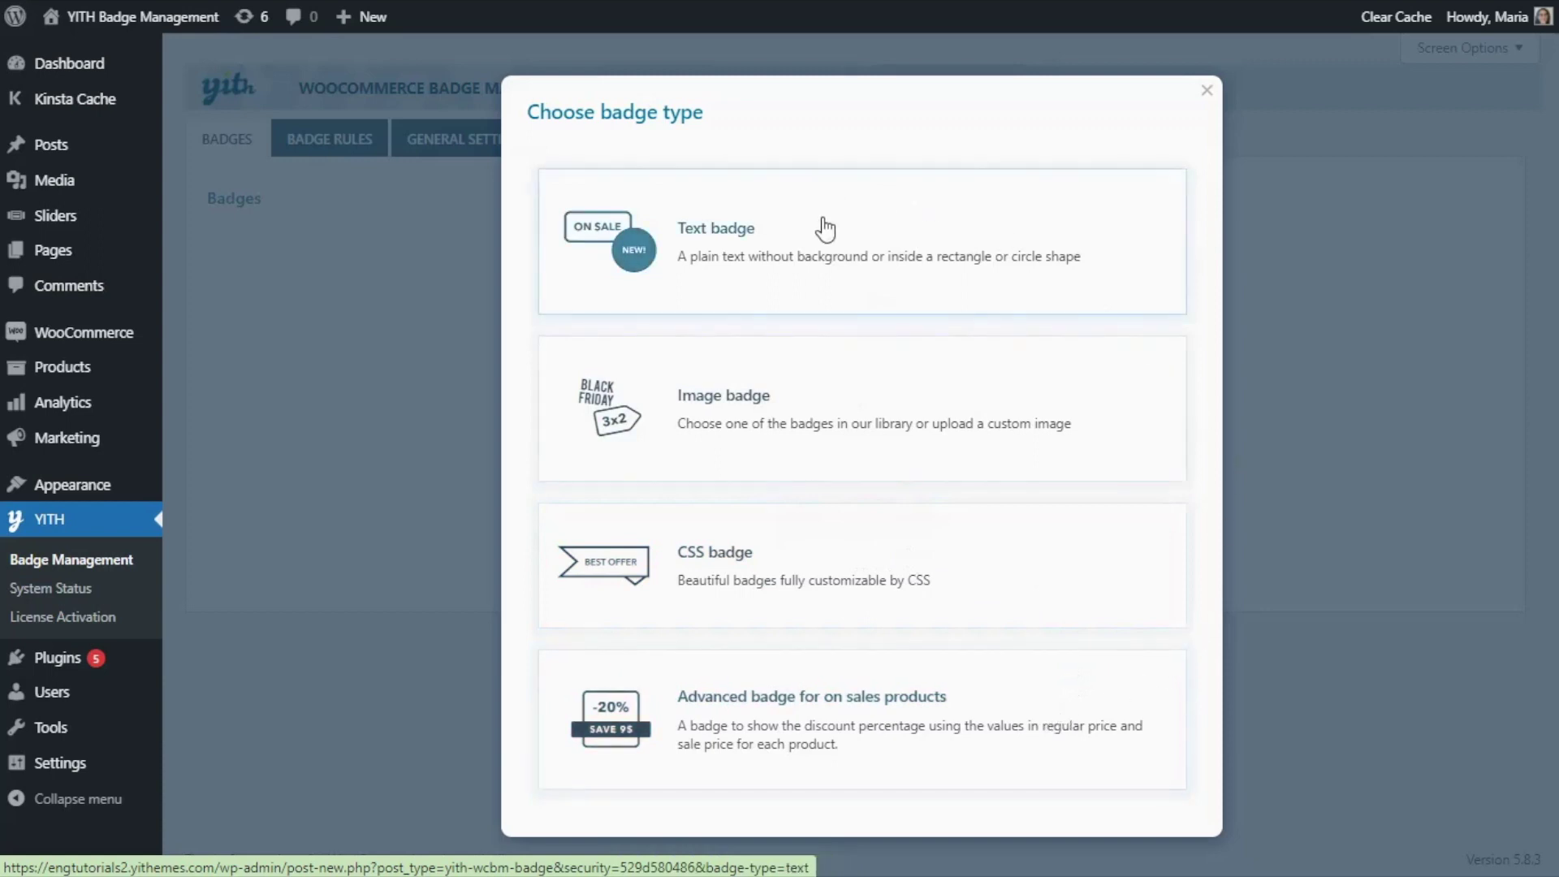
left_click(826, 230)
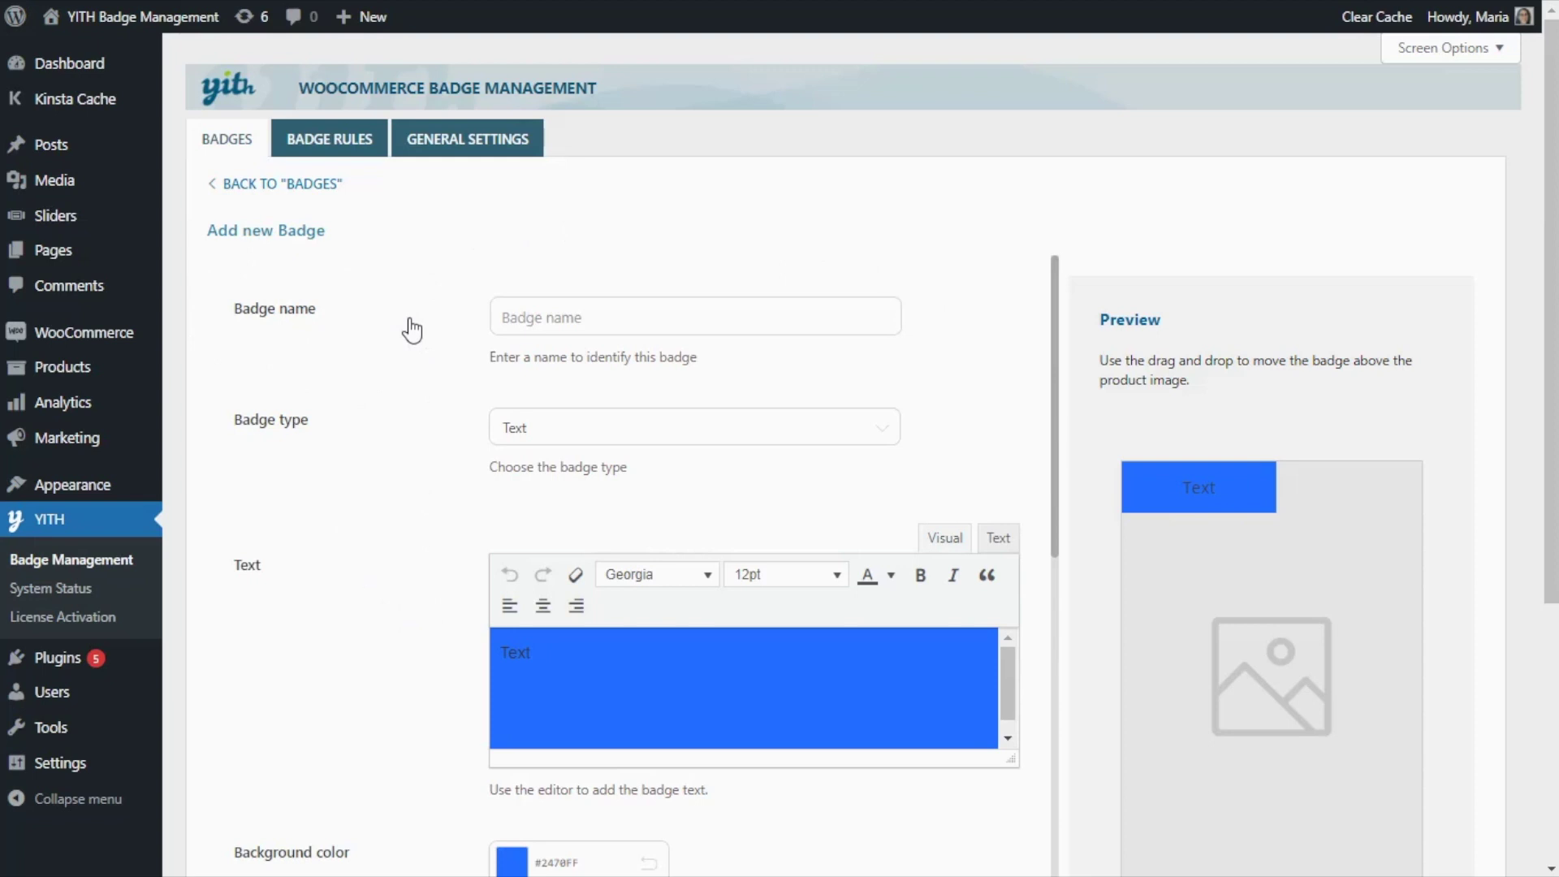
left_click(504, 318)
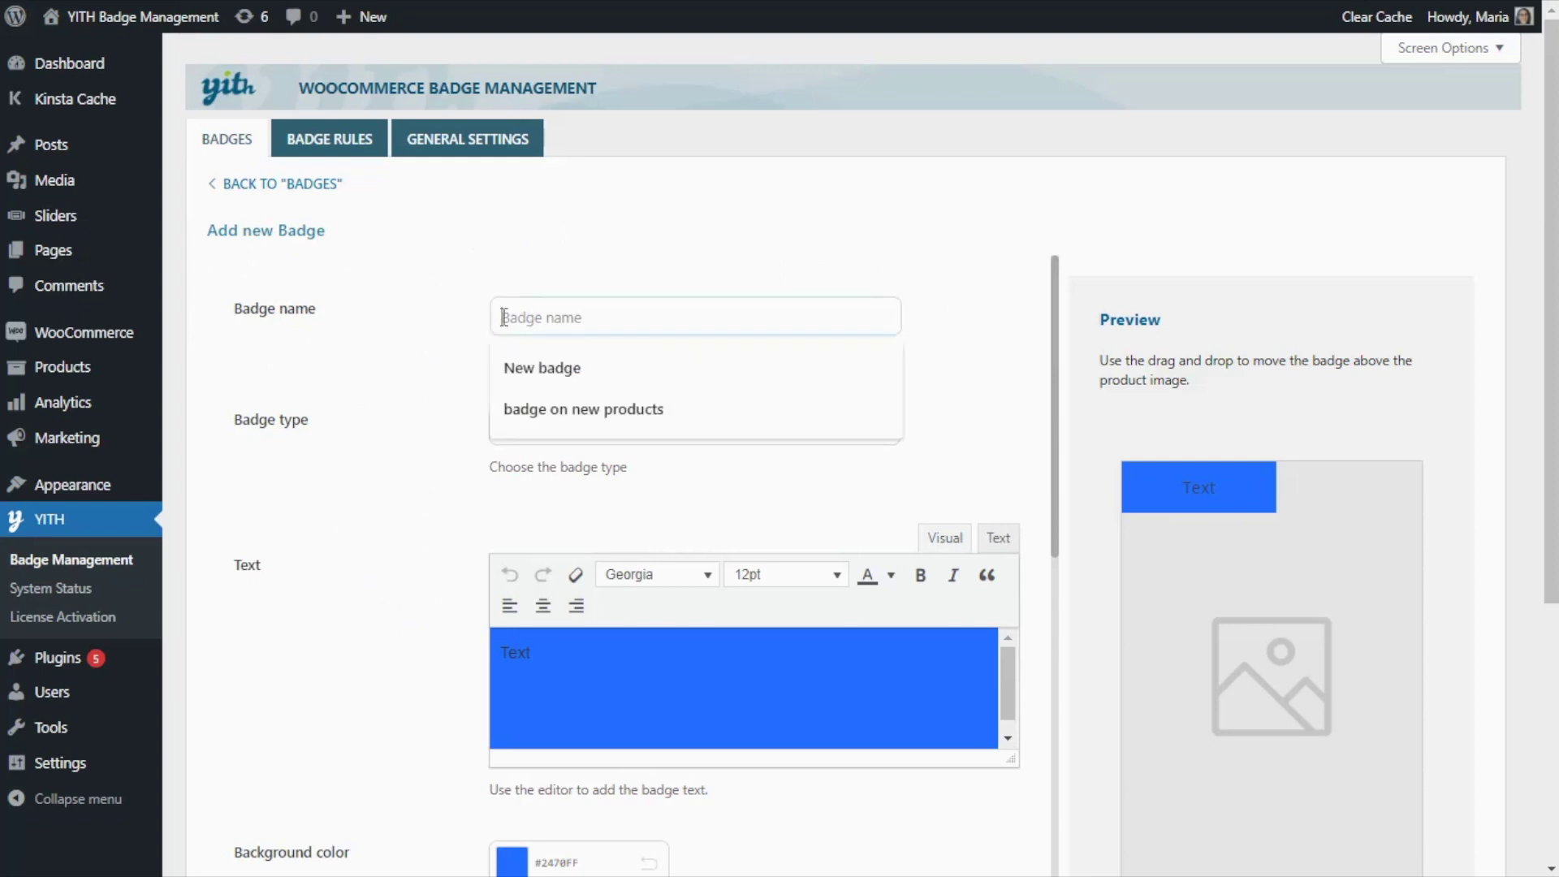
key("Down")
key("Return")
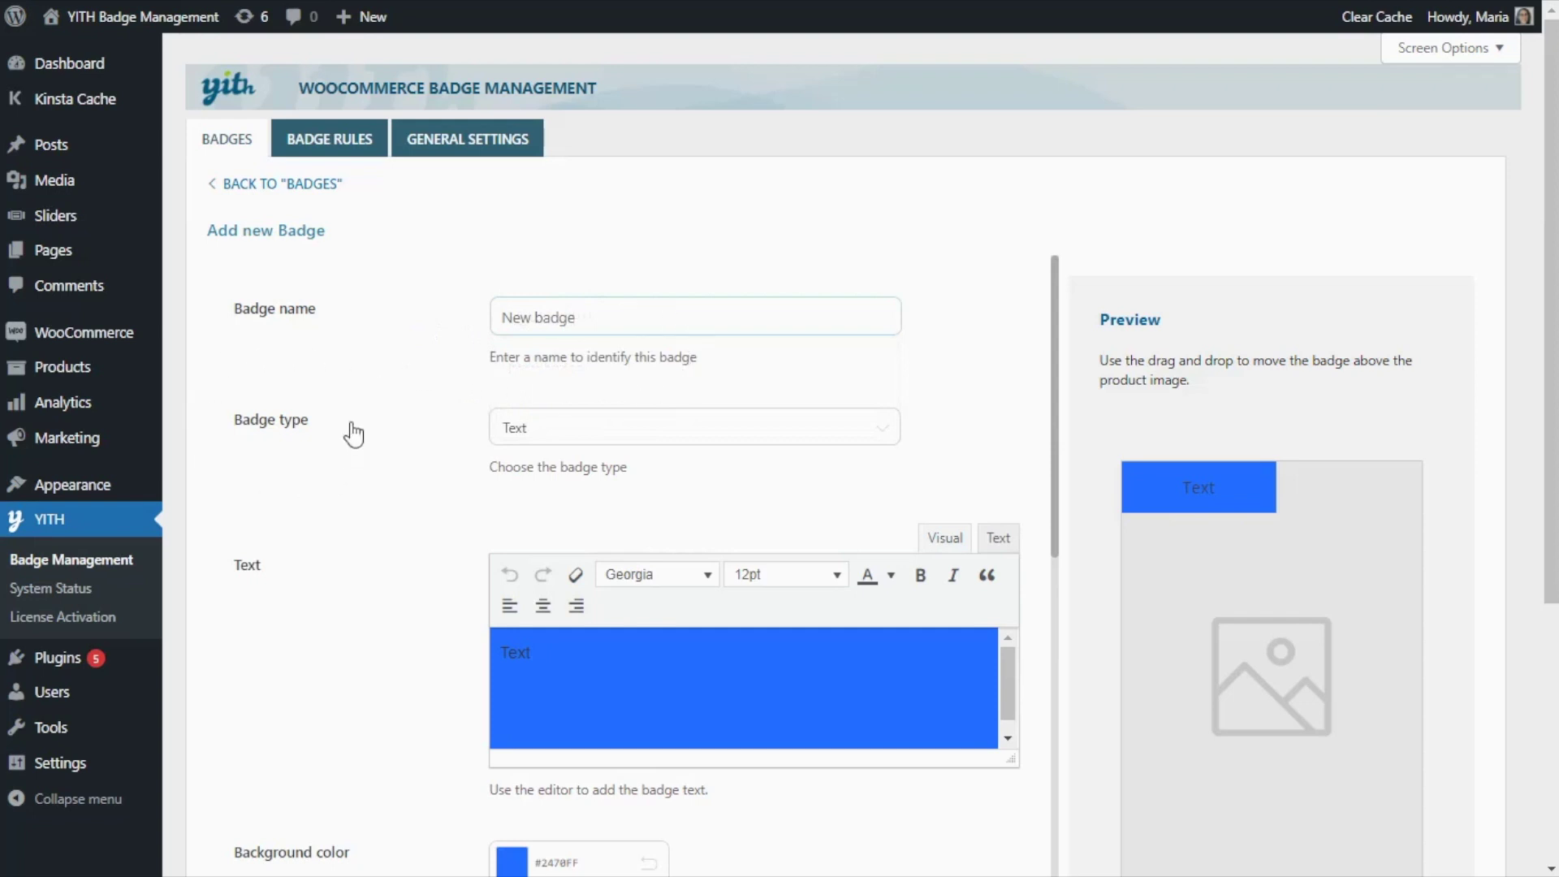
left_click(877, 442)
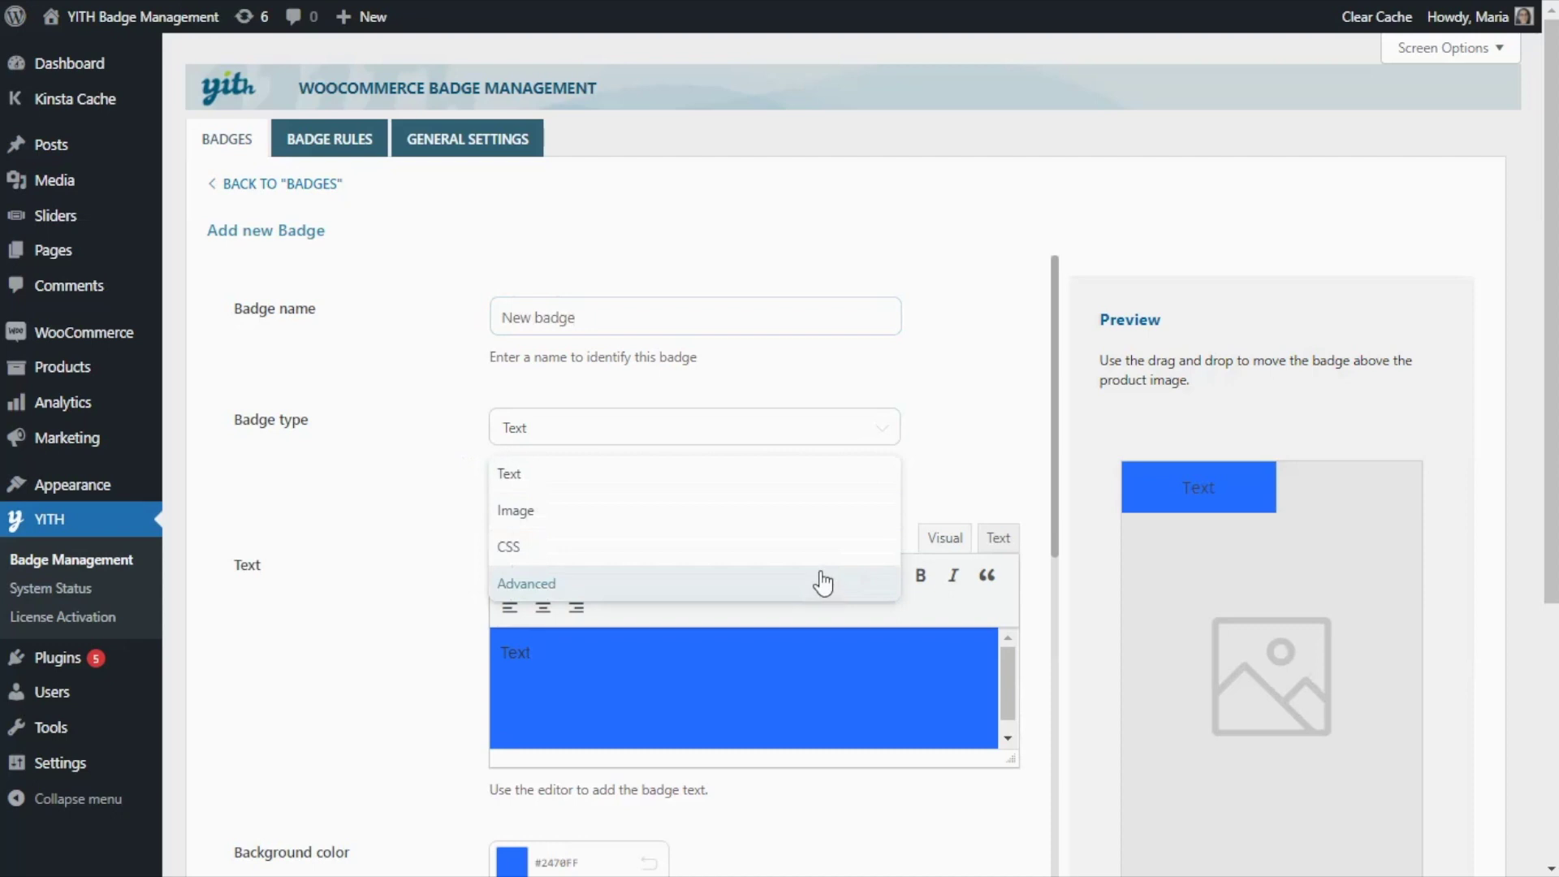
left_click(785, 481)
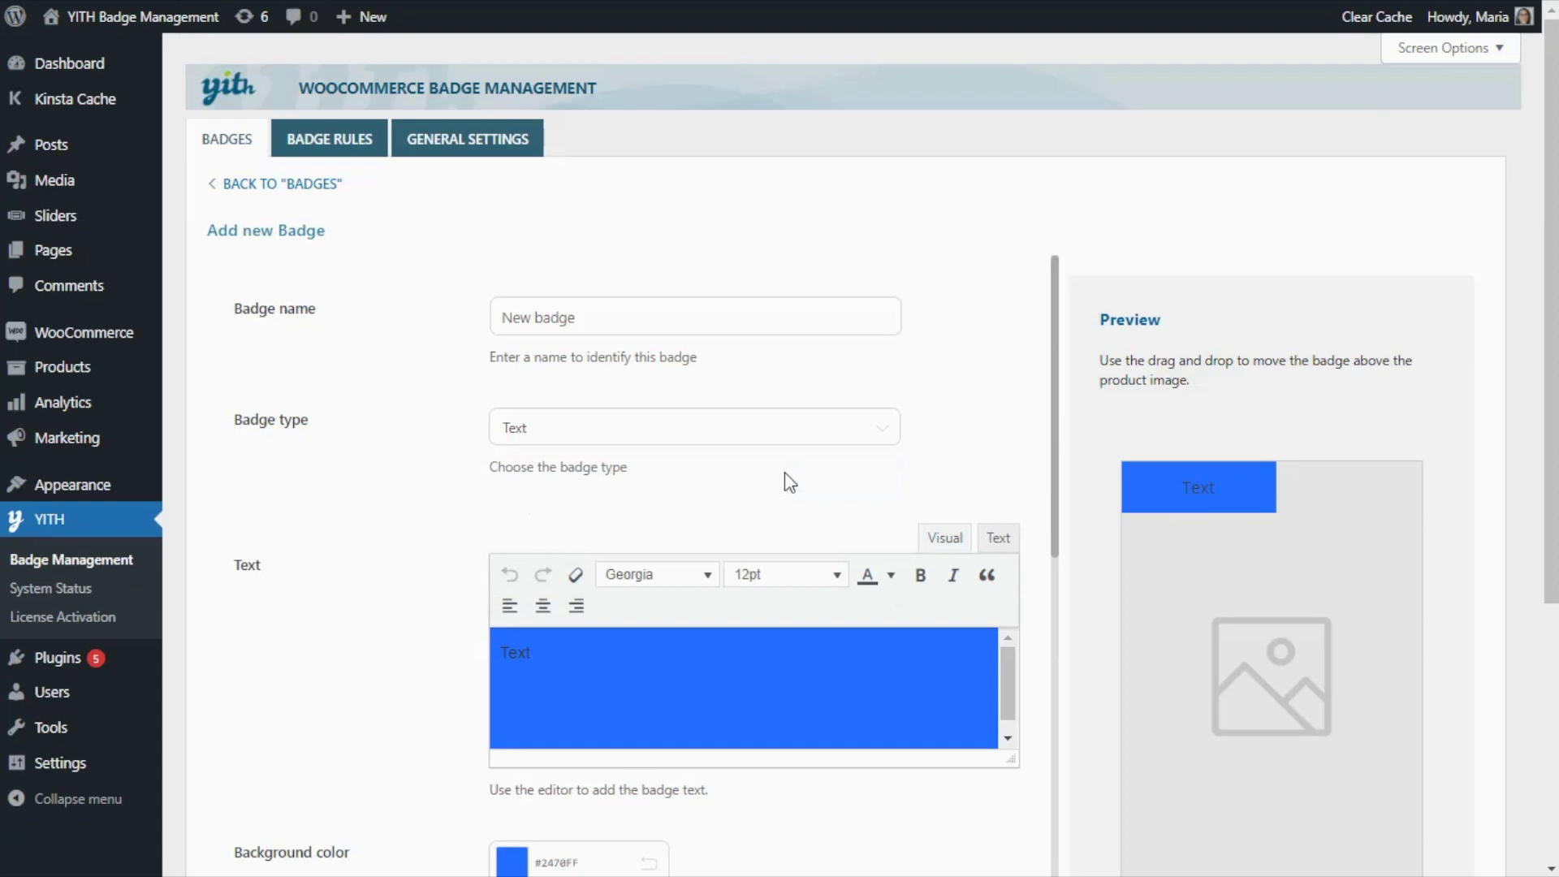
Step: Replace the badge's default text with "NEW" and make it bold
scroll(1042, 494, "down", 1)
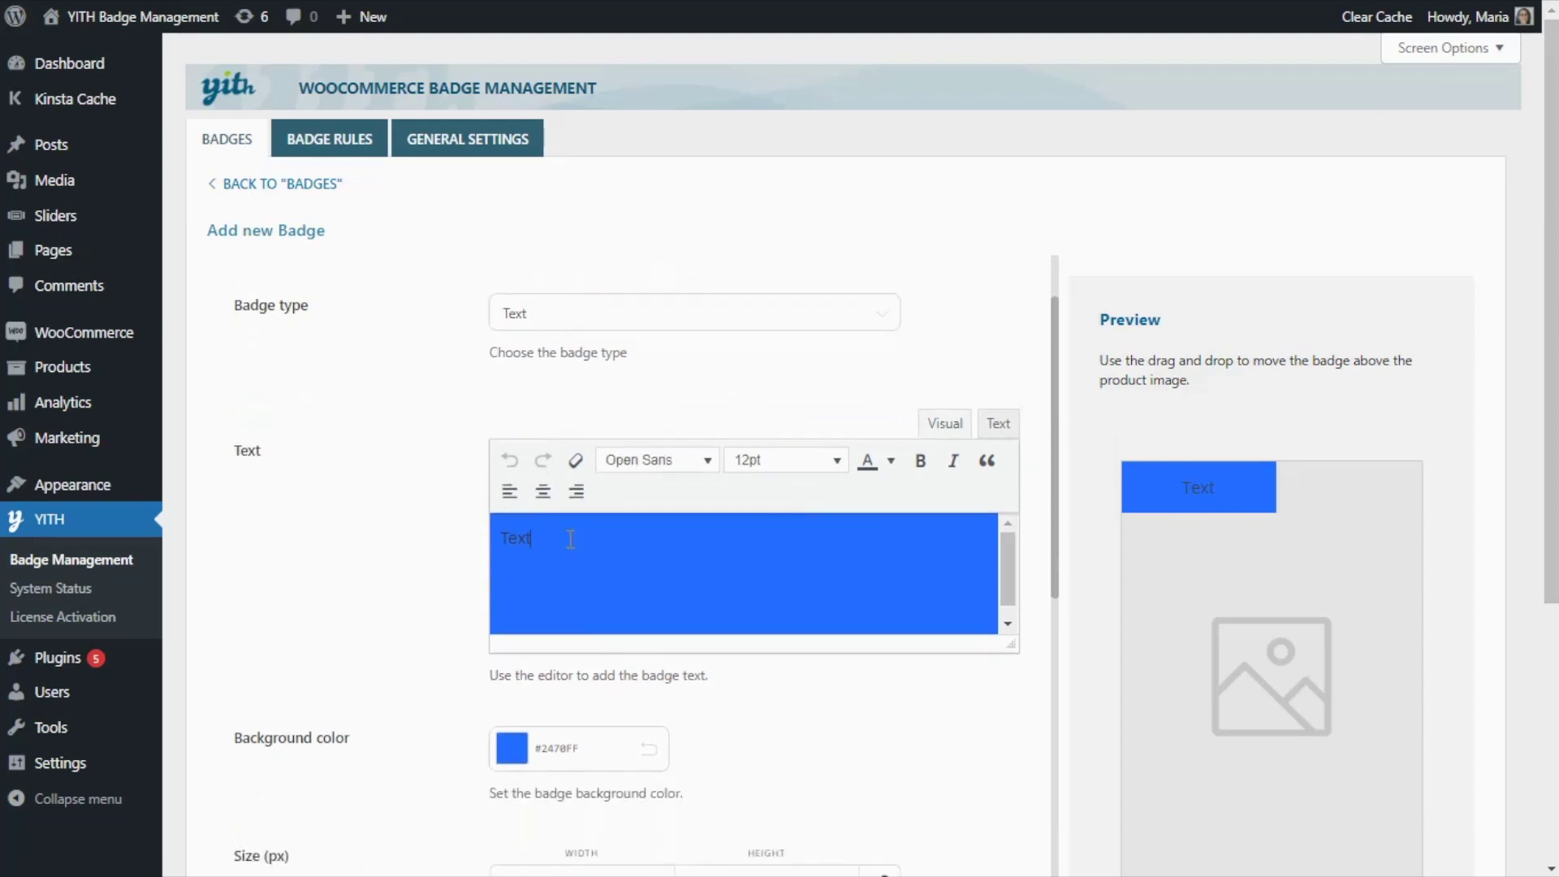
type("NEW")
left_click(920, 459)
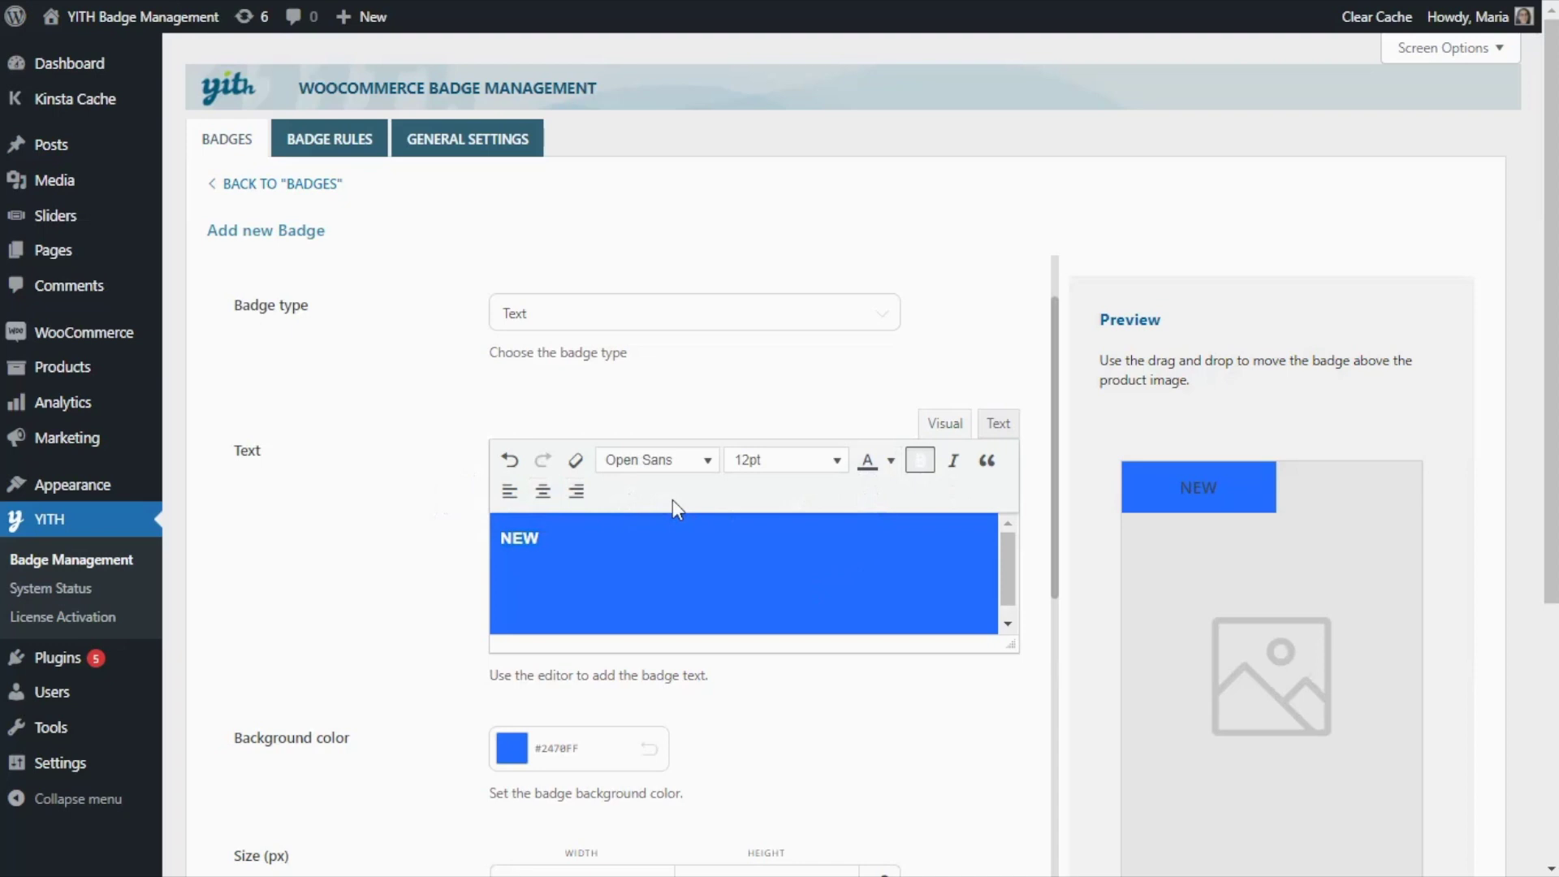
Step: Set the badge's background color to #f6ca78 and its width to 100 px
scroll(922, 679, "down", 3)
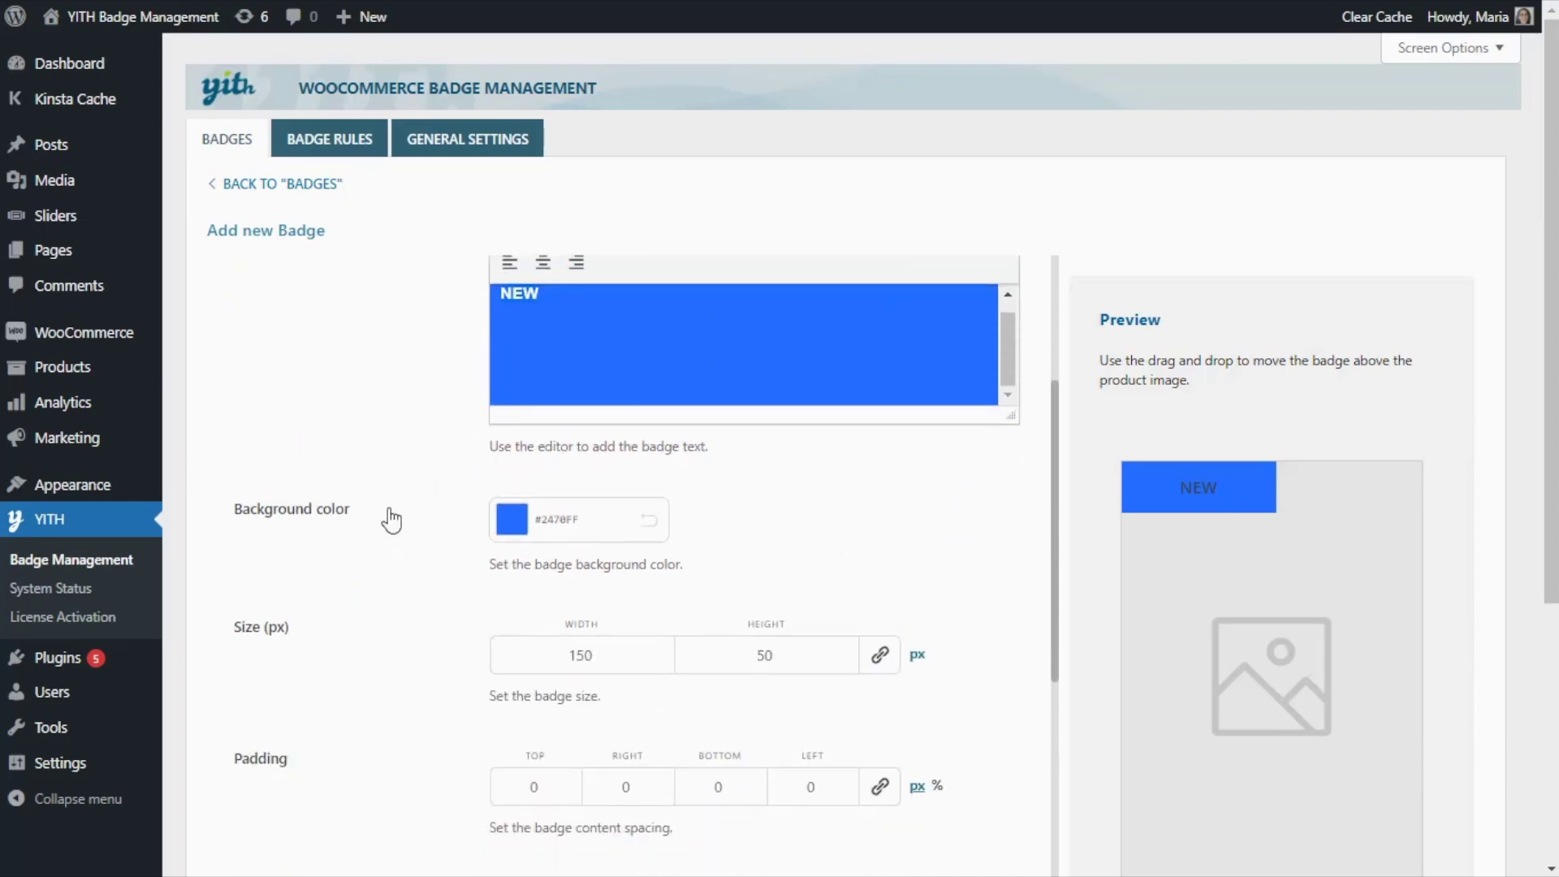
left_click_drag(610, 520, 533, 520)
type("#f6ca78")
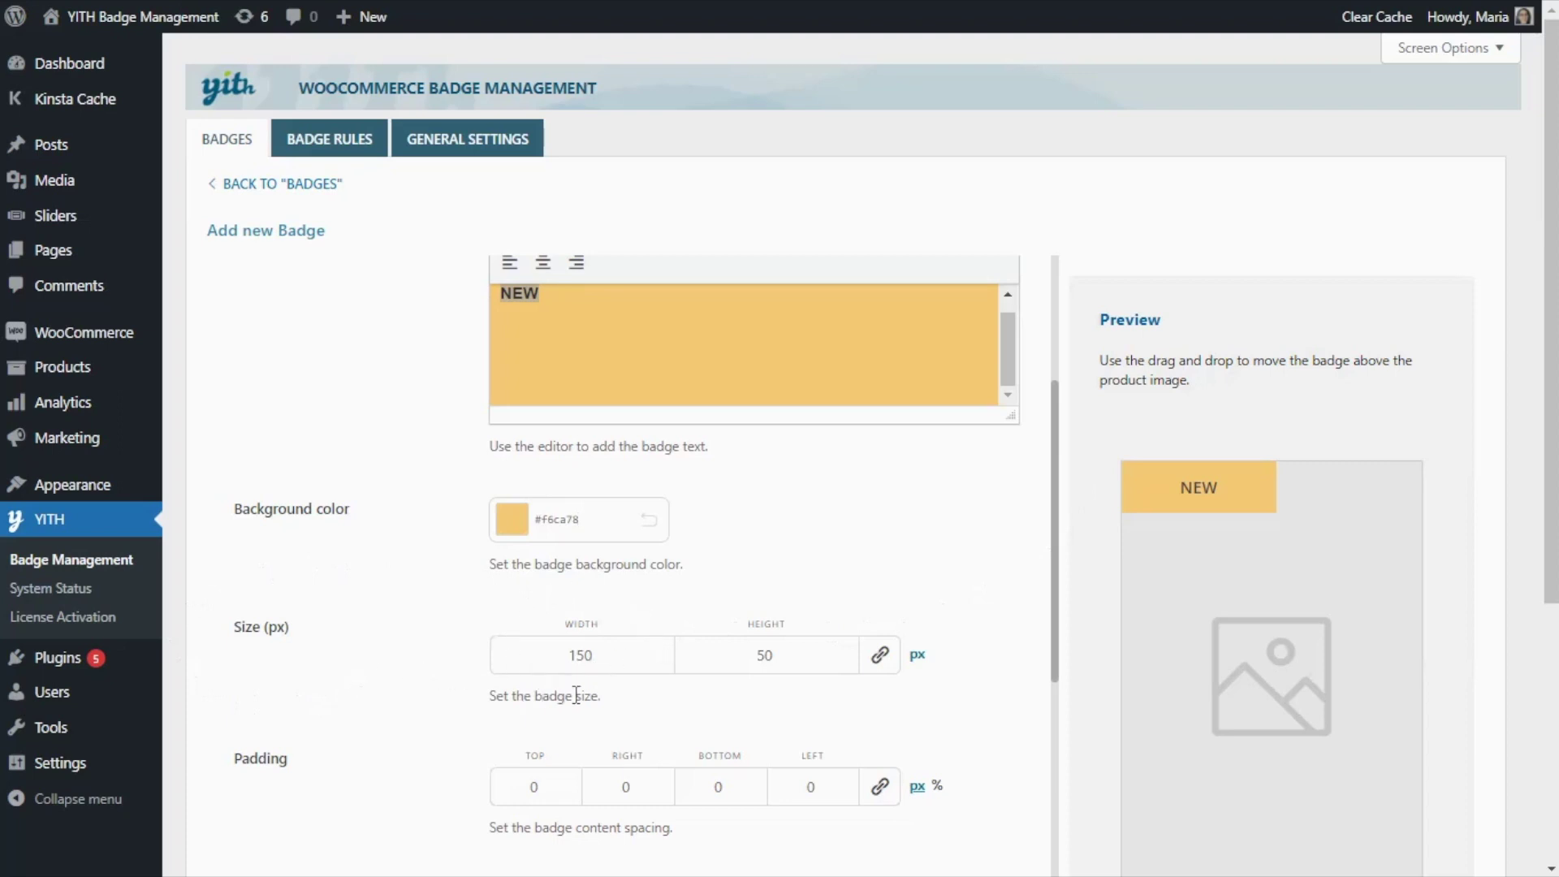
left_click_drag(599, 656, 581, 656)
type("00")
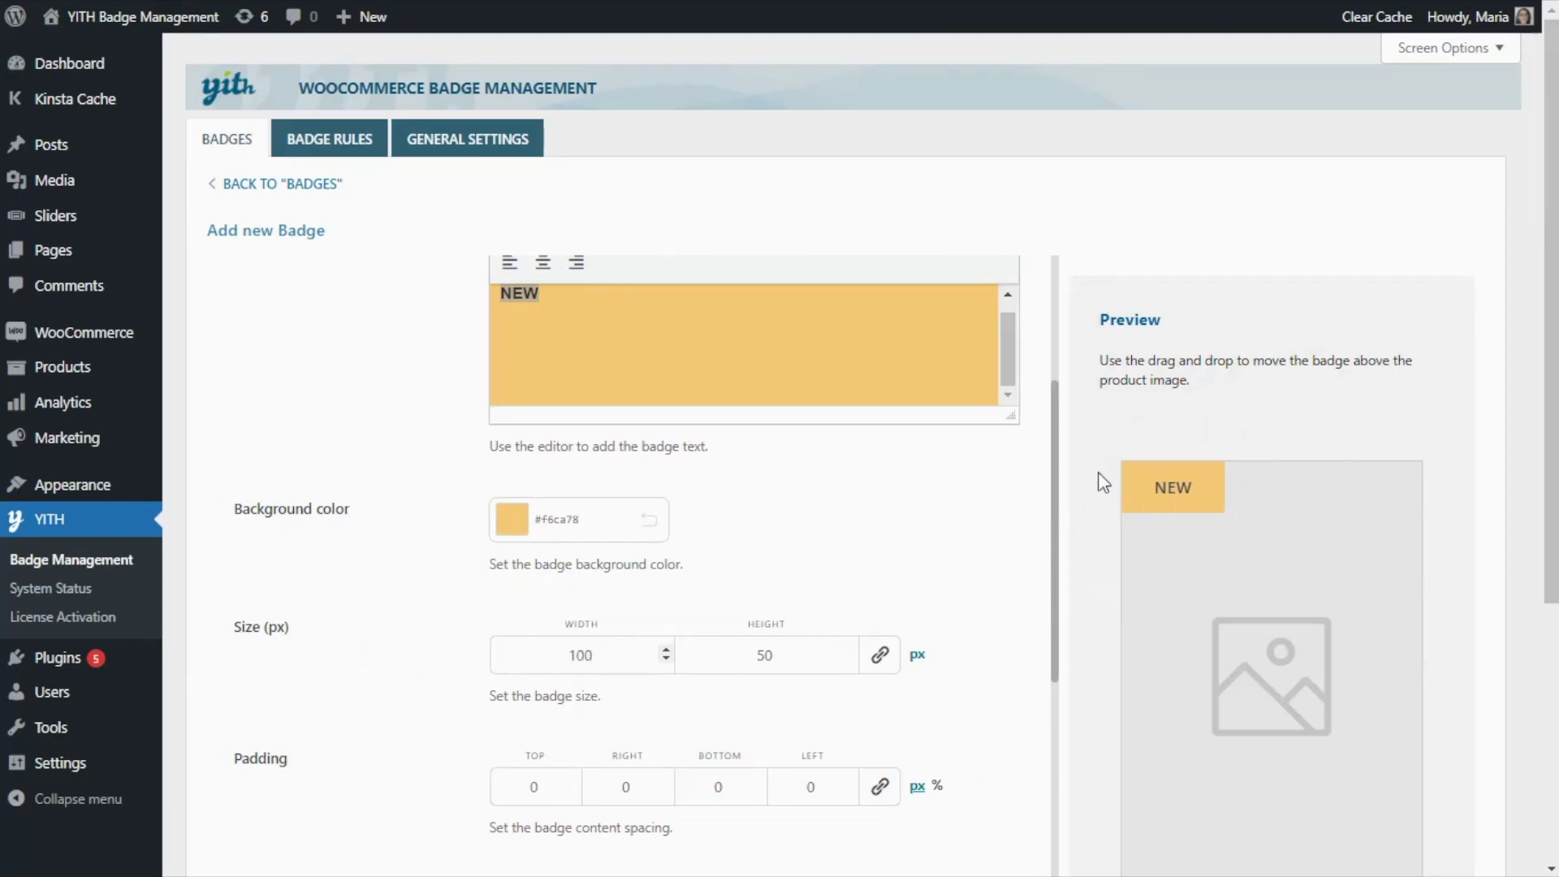
scroll(1000, 549, "up", 2)
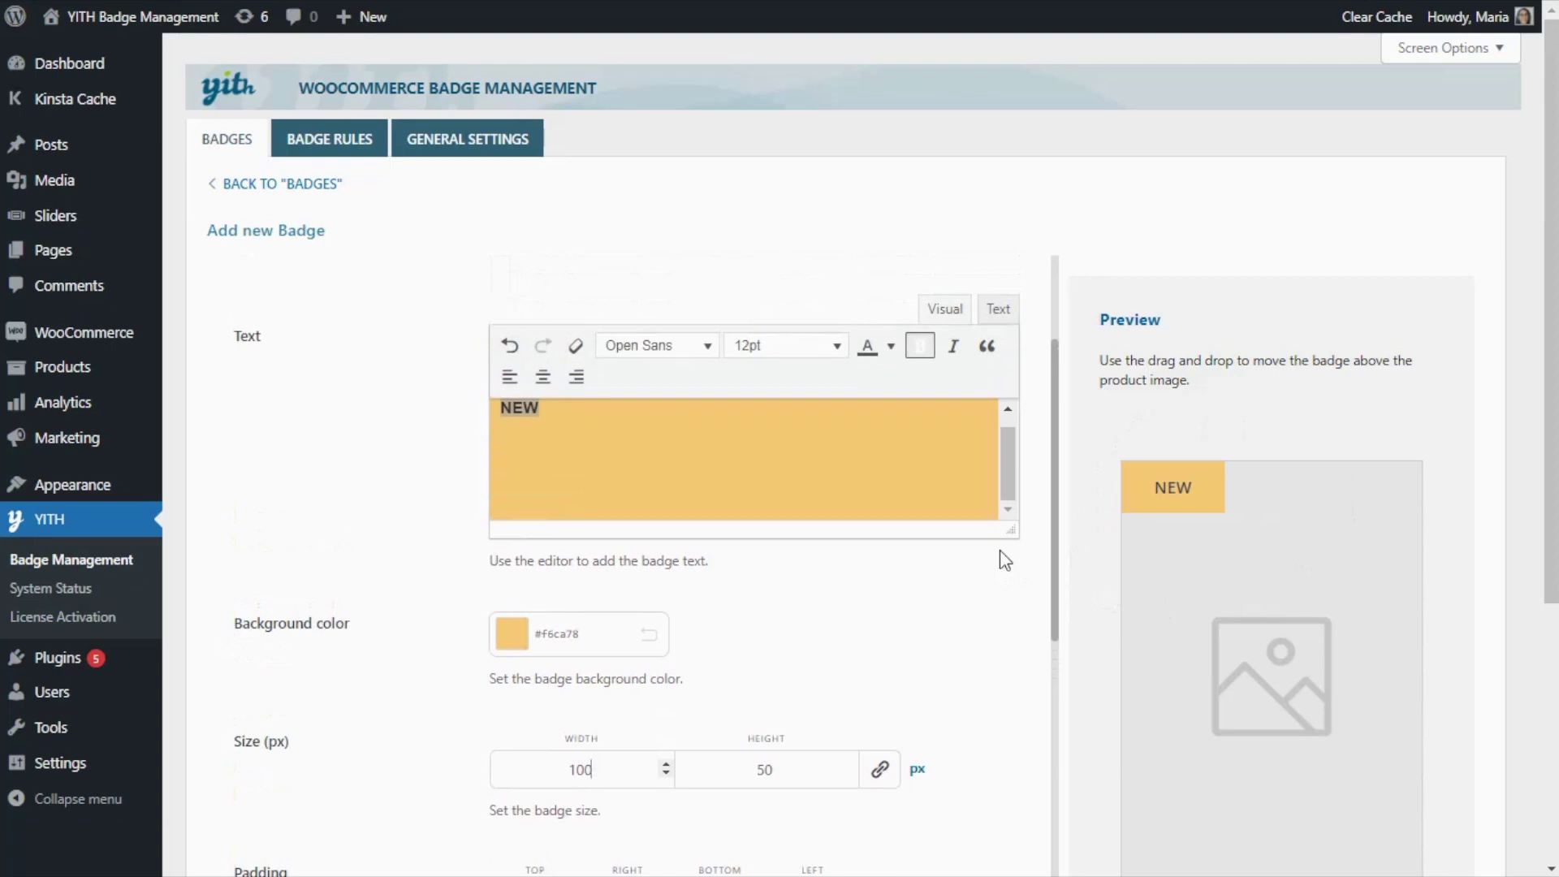
Step: Try a linked border radius of 20 px on all four badge corners, and reset it to 0
scroll(1003, 559, "down", 5)
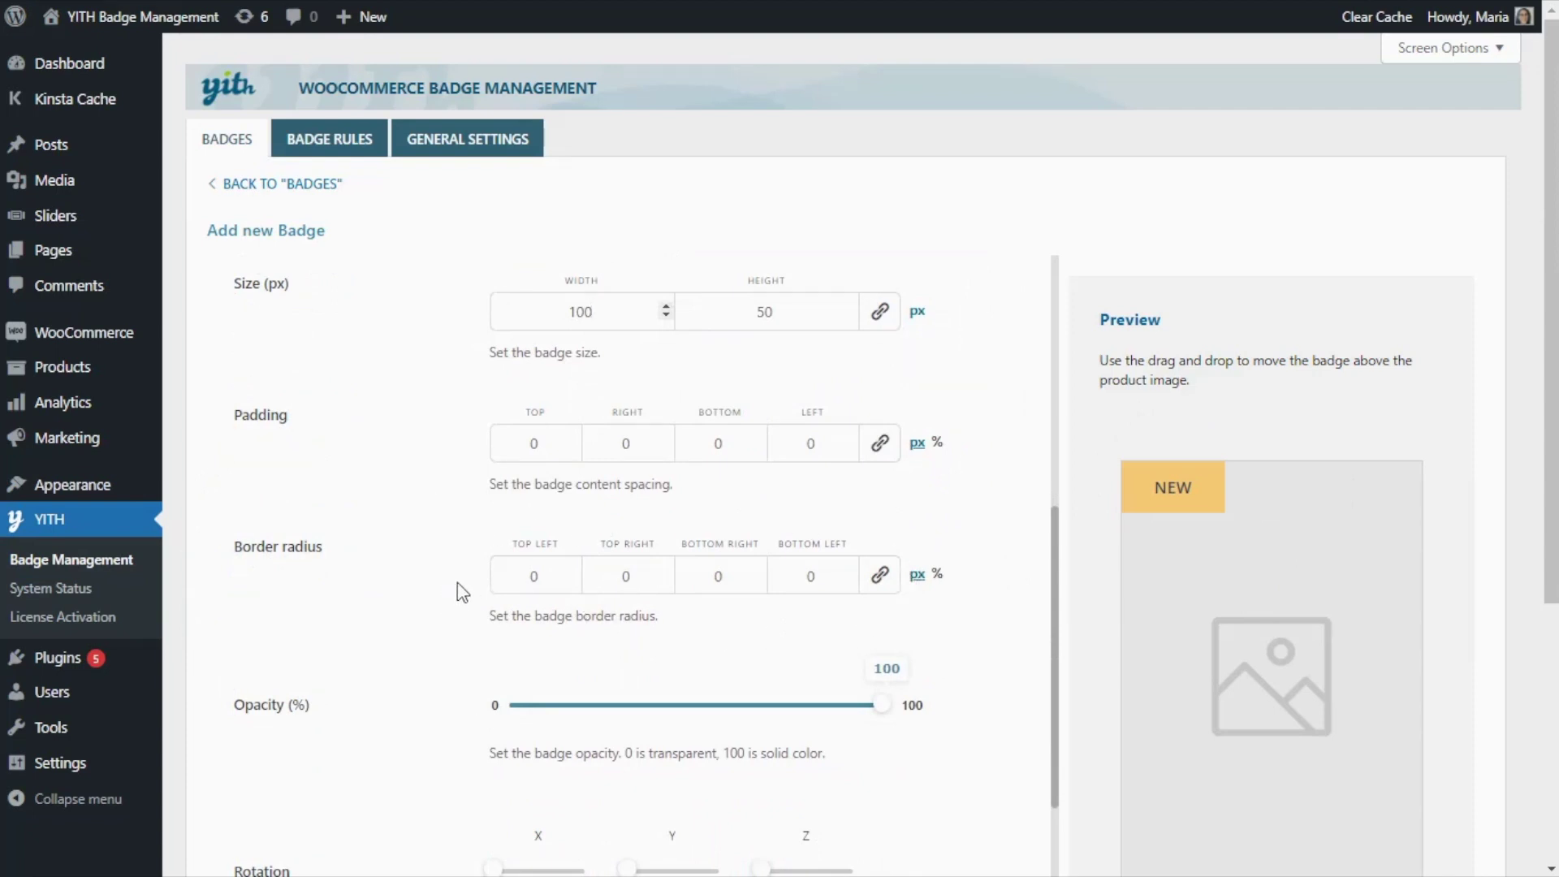
double_click(514, 579)
key("BackSpace")
type("20")
left_click(880, 576)
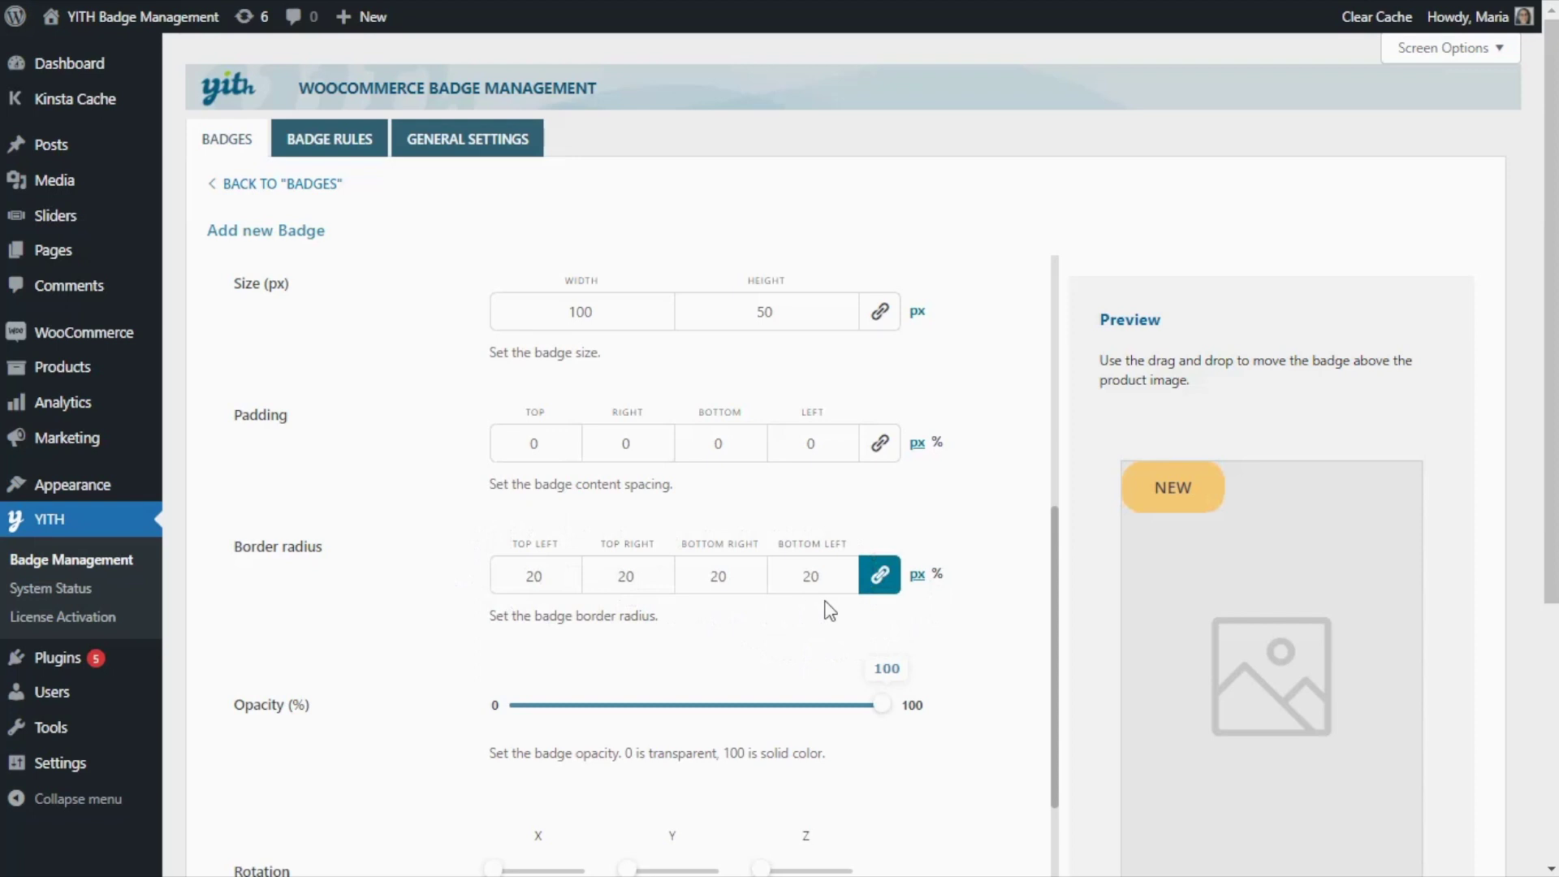
double_click(534, 576)
type("0")
Step: Unlink the border radius values and set only the badge's bottom-left corner radius to 20 px
left_click(883, 578)
double_click(835, 578)
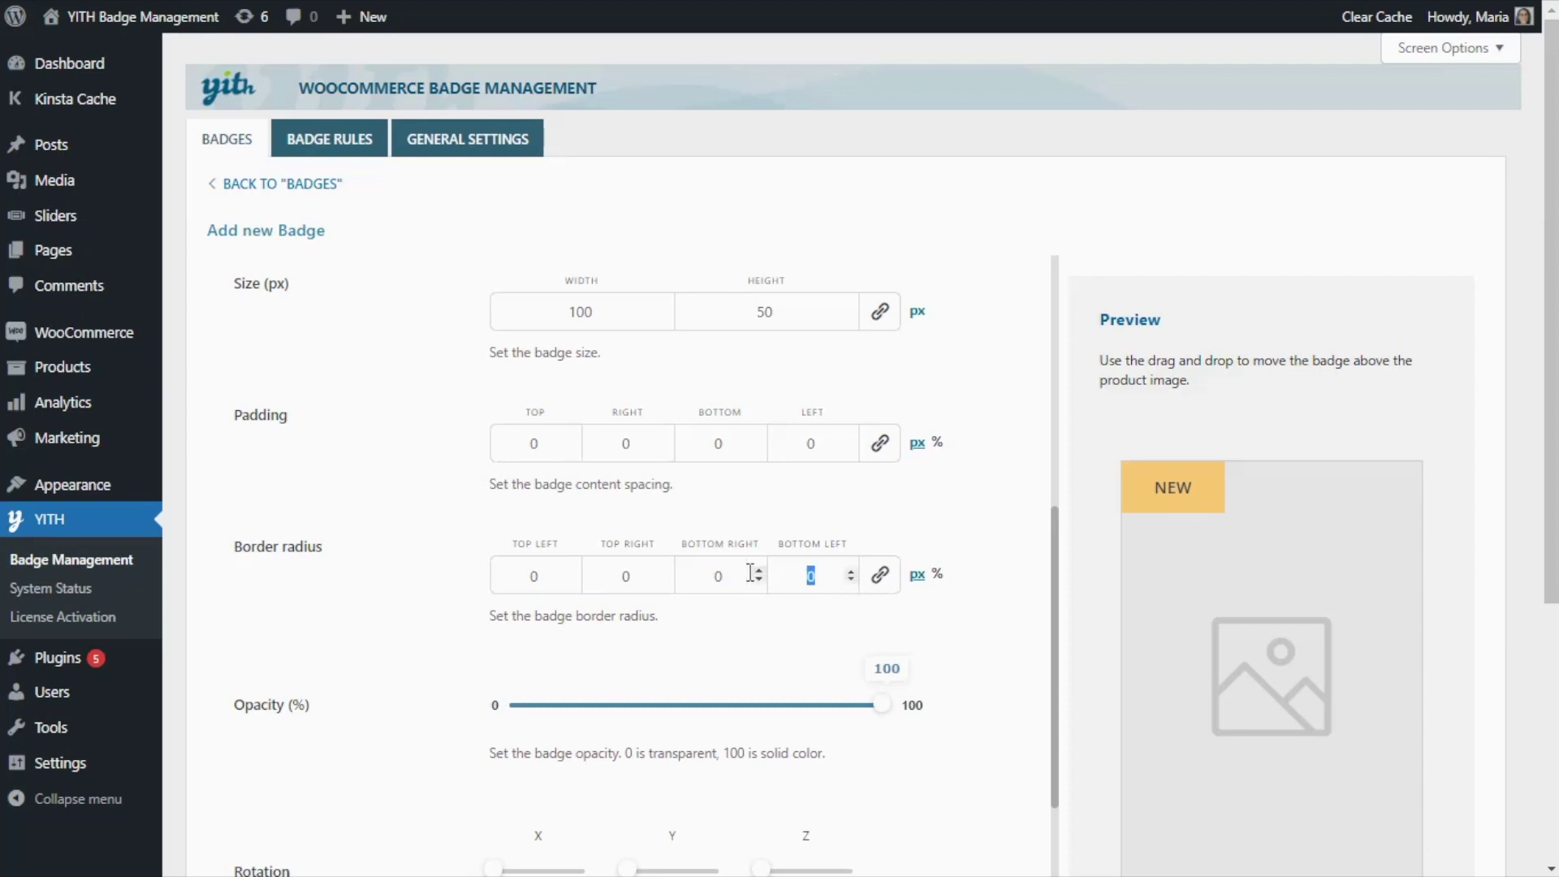
type("2")
Step: Align the badge to the right of the product image and save the badge
scroll(1011, 537, "down", 2)
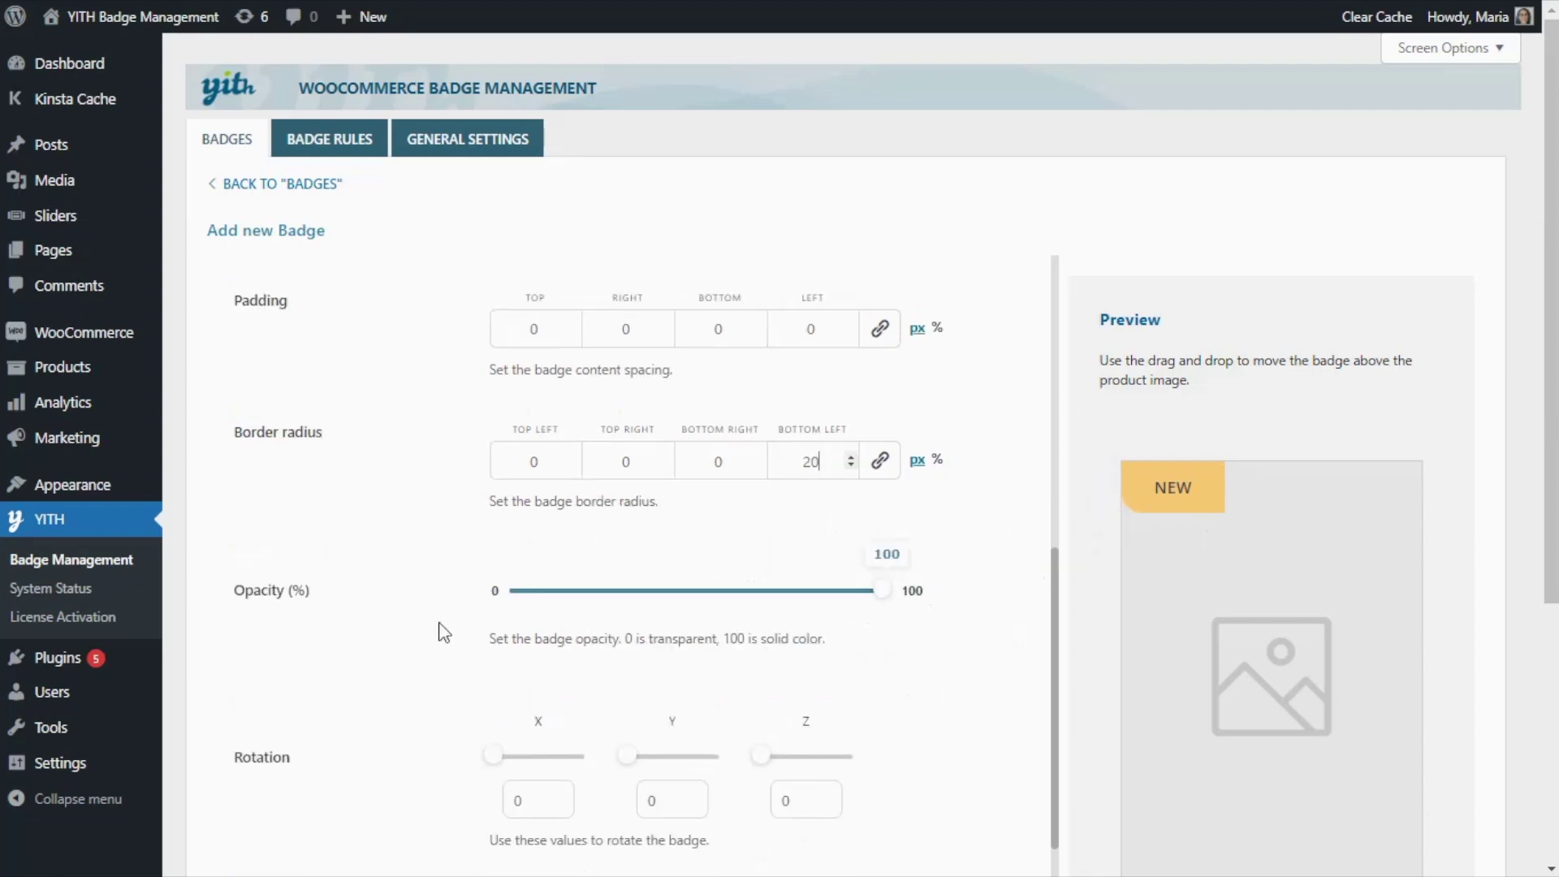
scroll(405, 591, "down", 4)
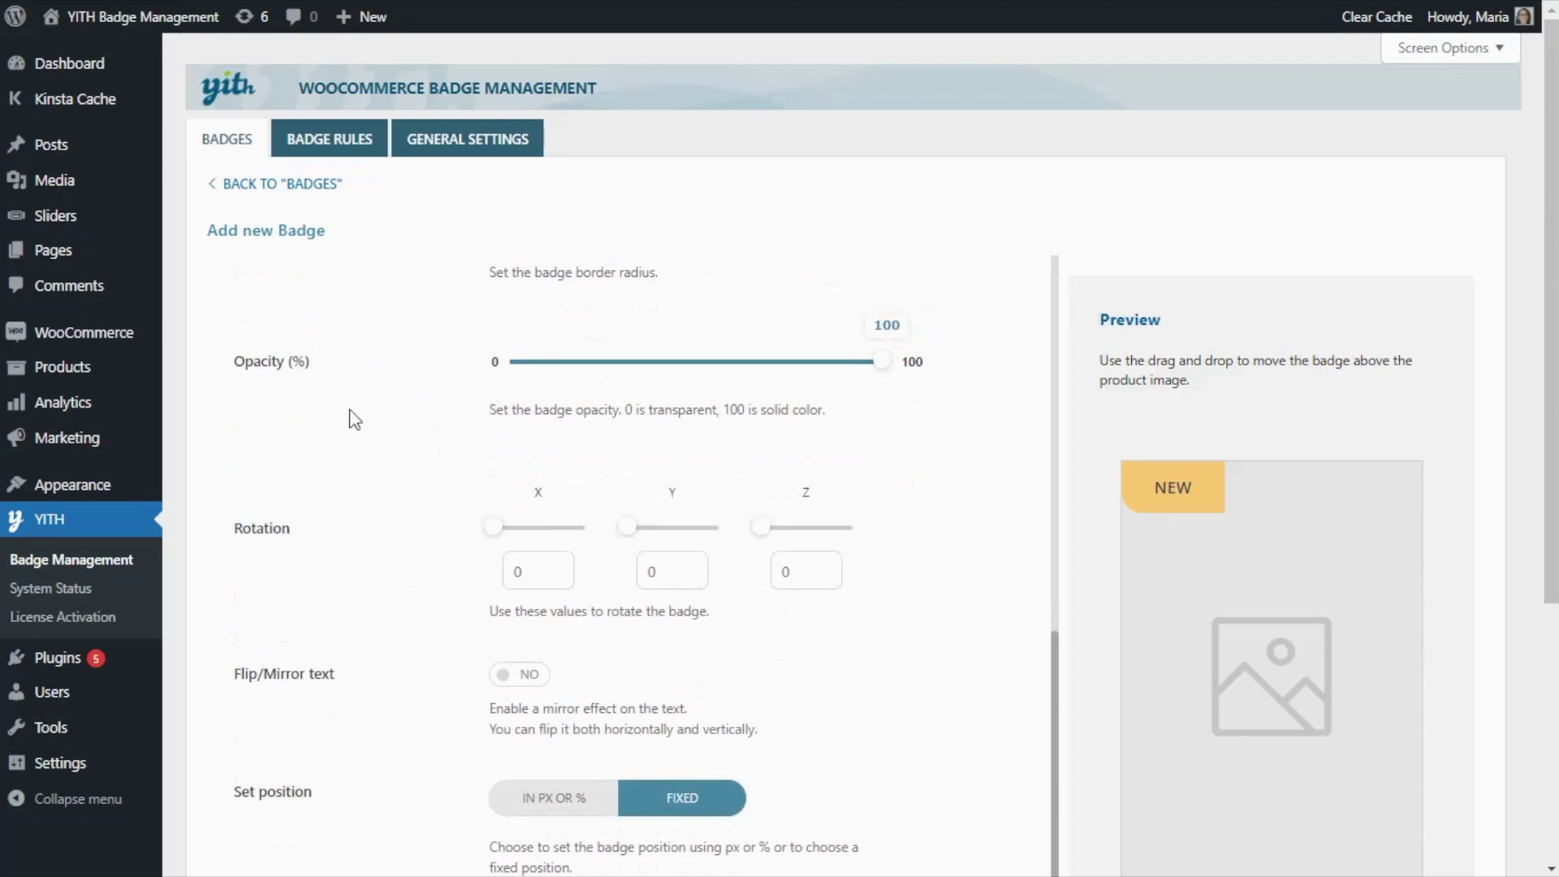
scroll(438, 539, "down", 4)
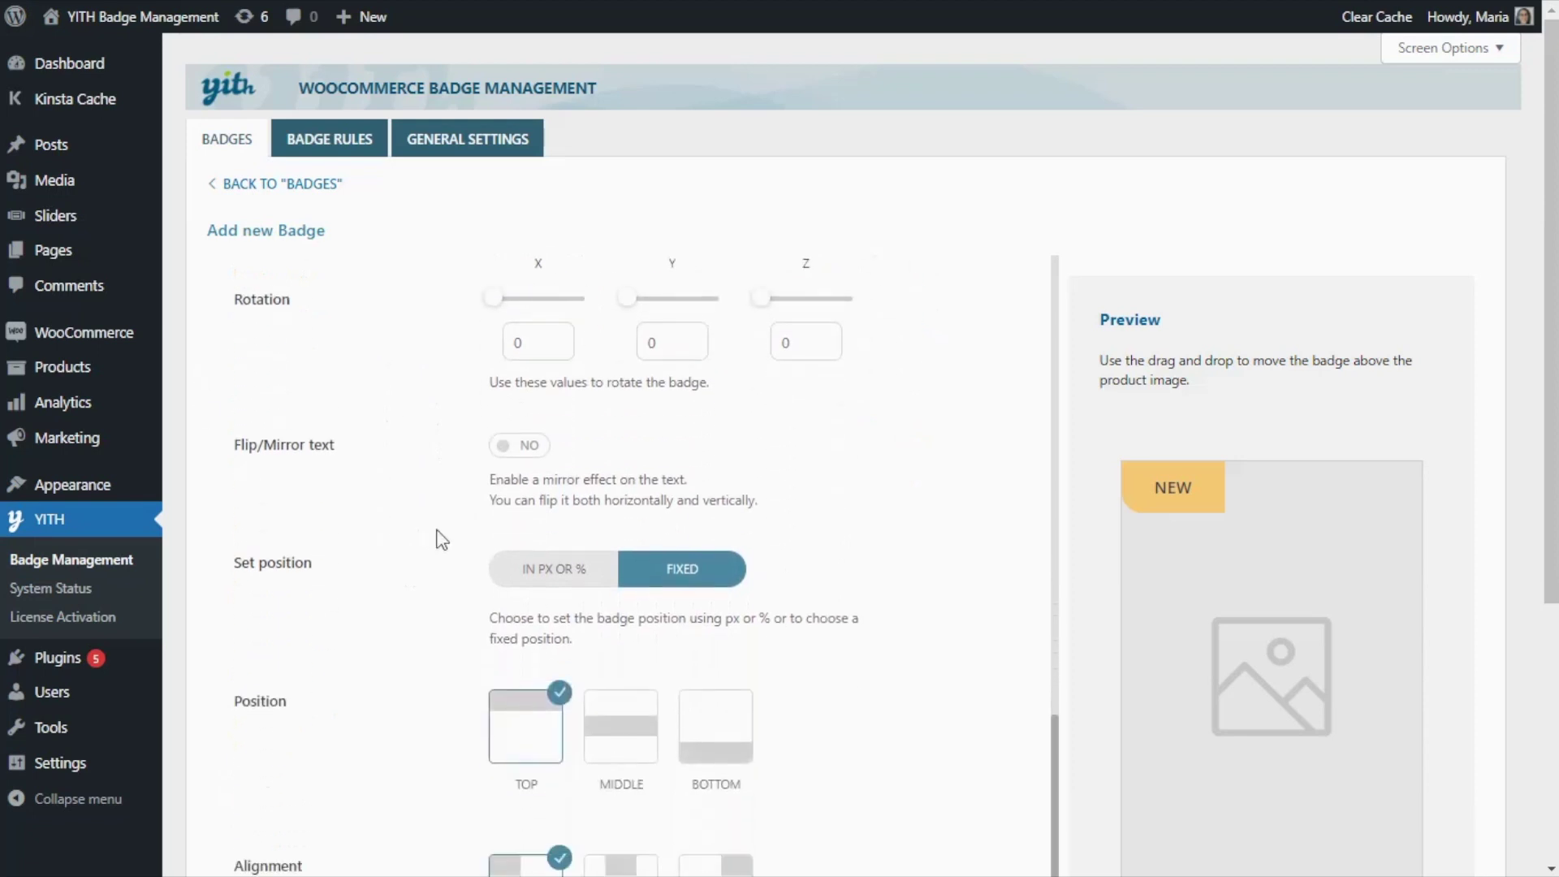
scroll(393, 706, "down", 3)
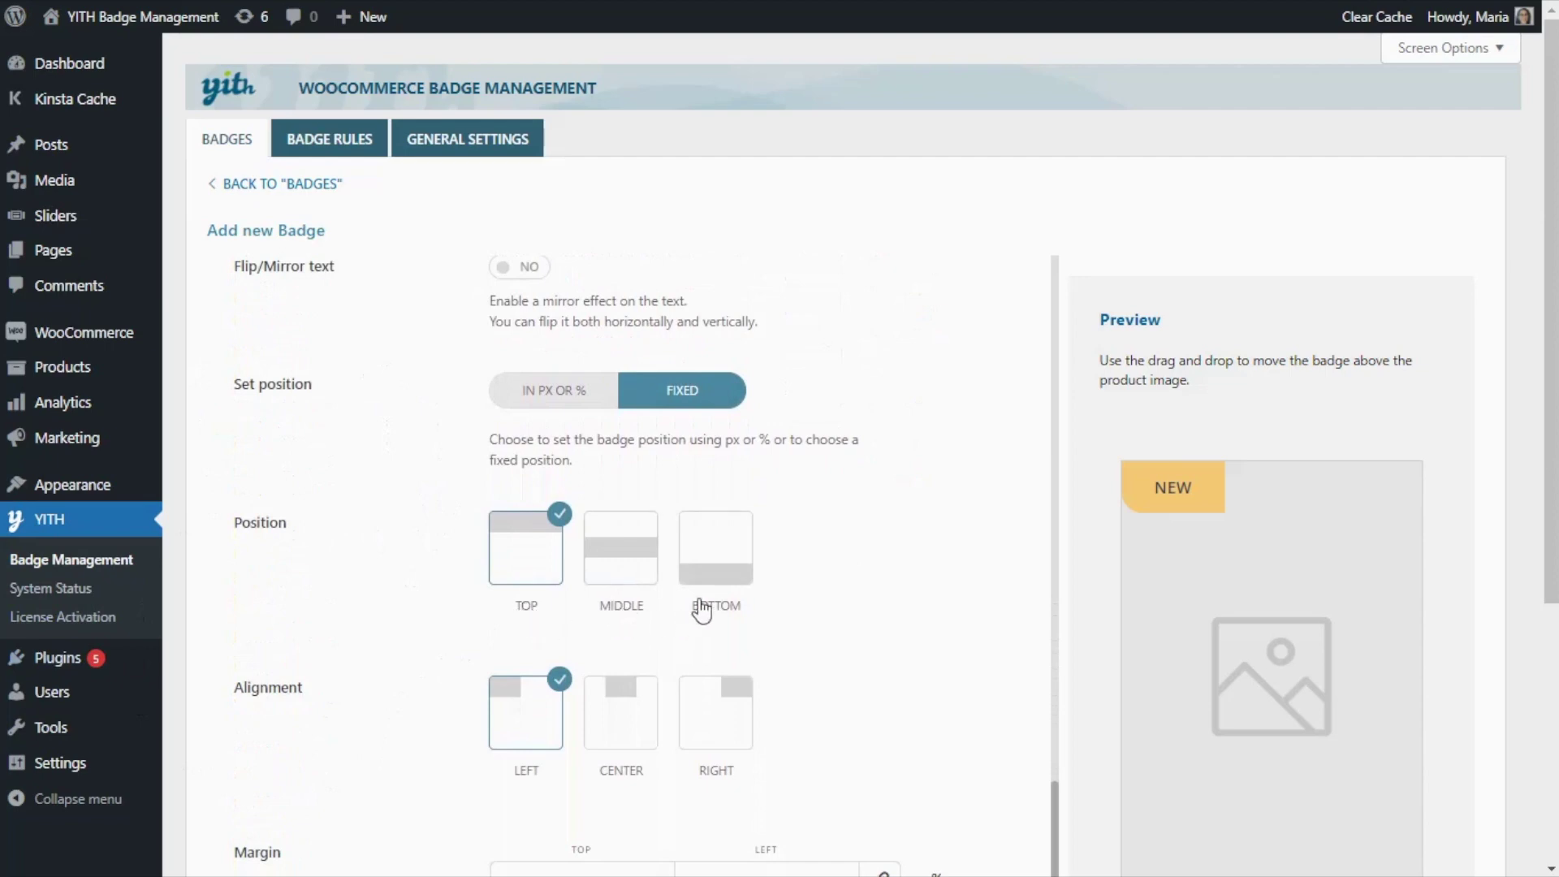
scroll(474, 668, "down", 2)
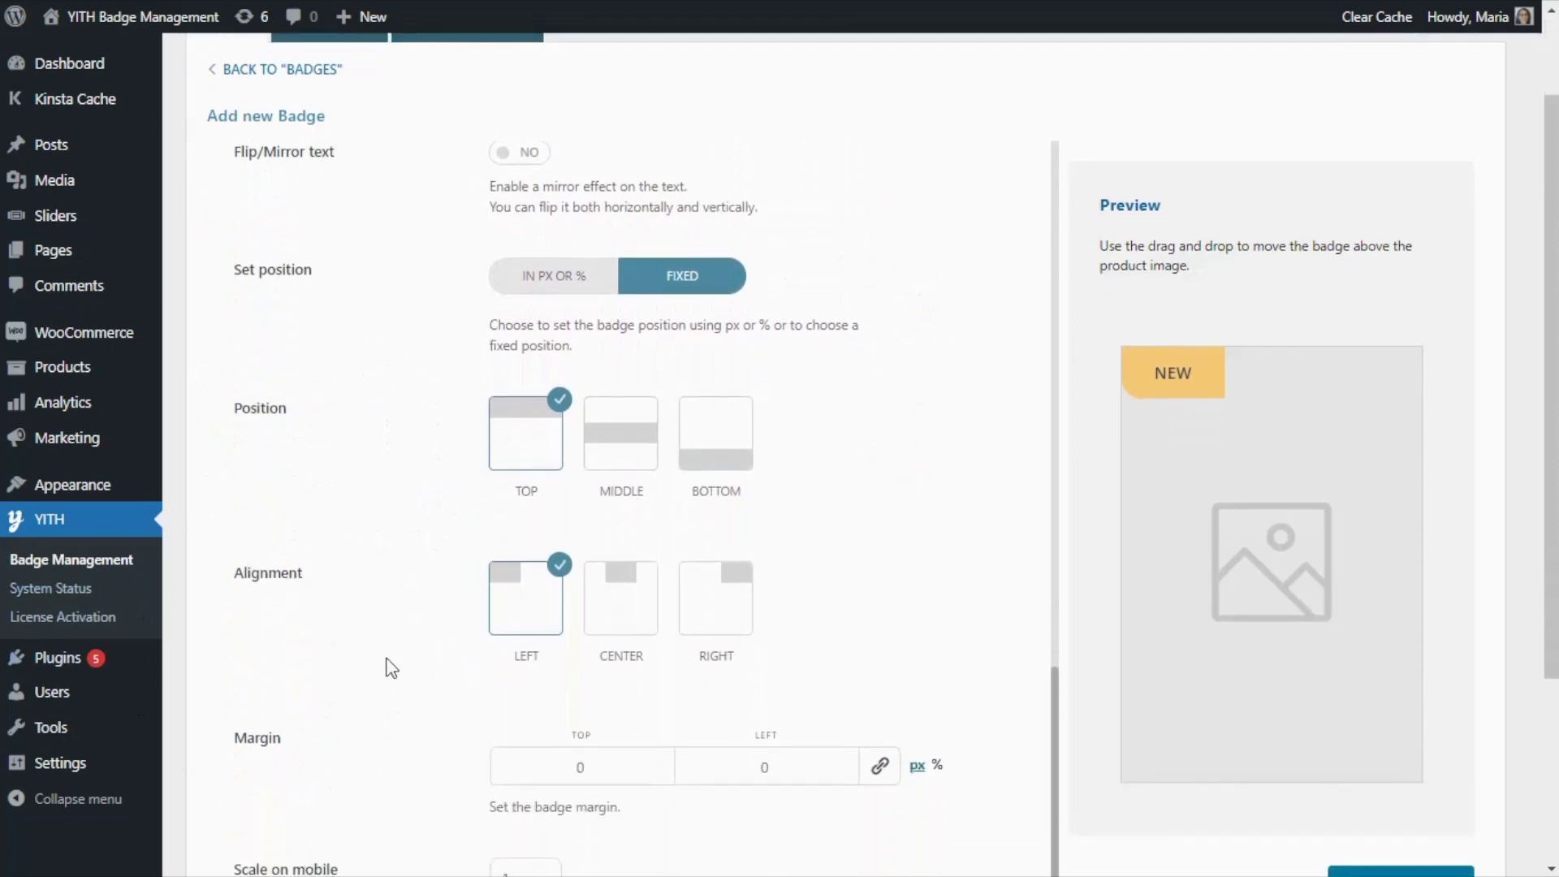
left_click(725, 637)
scroll(864, 647, "down", 3)
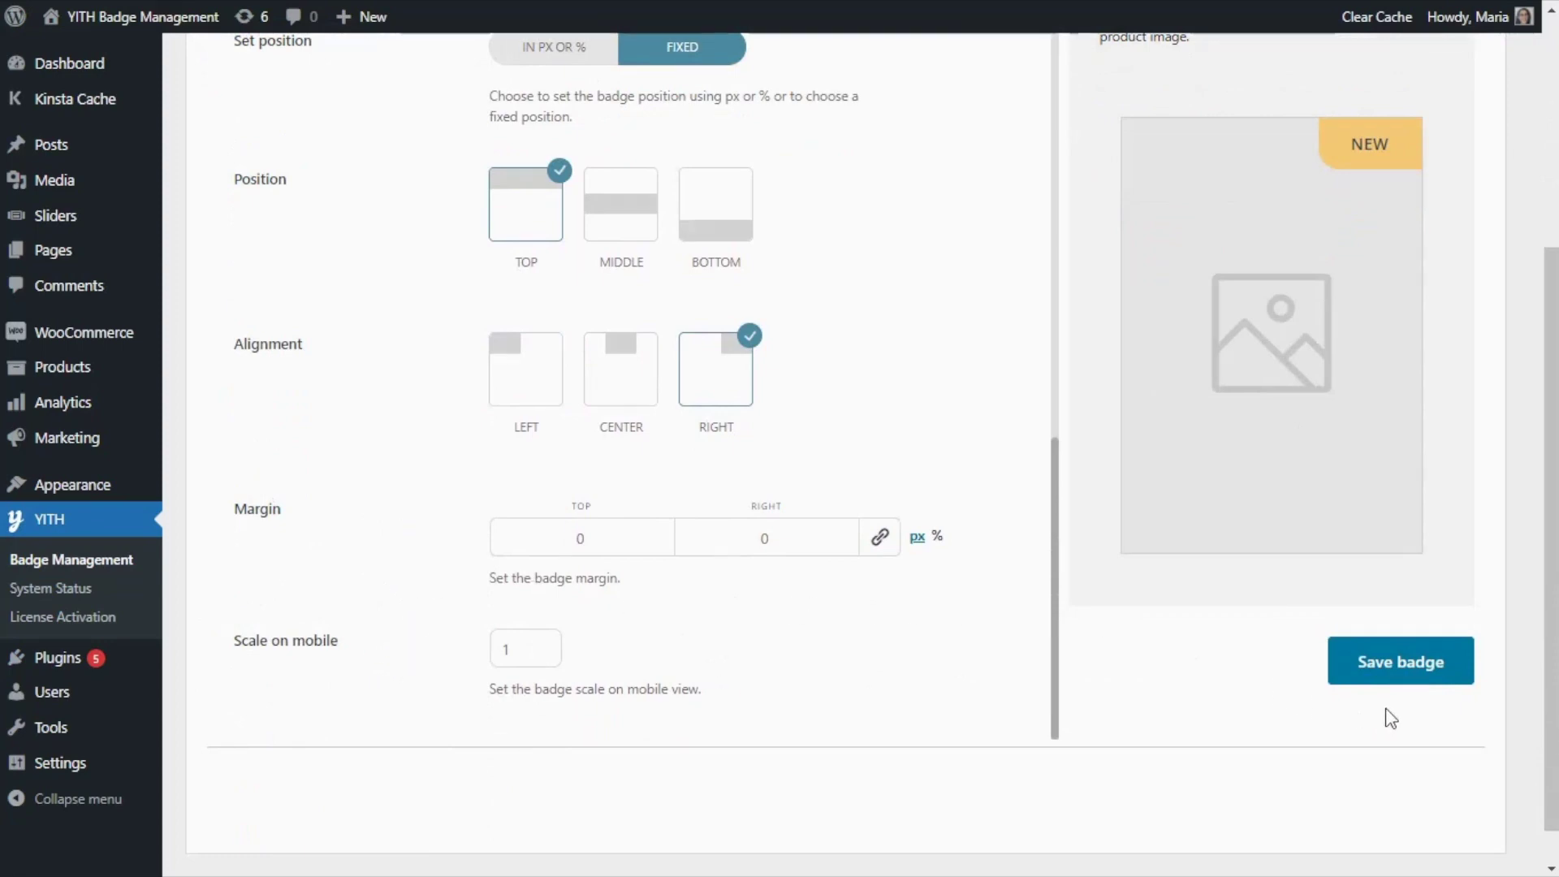
left_click(1394, 686)
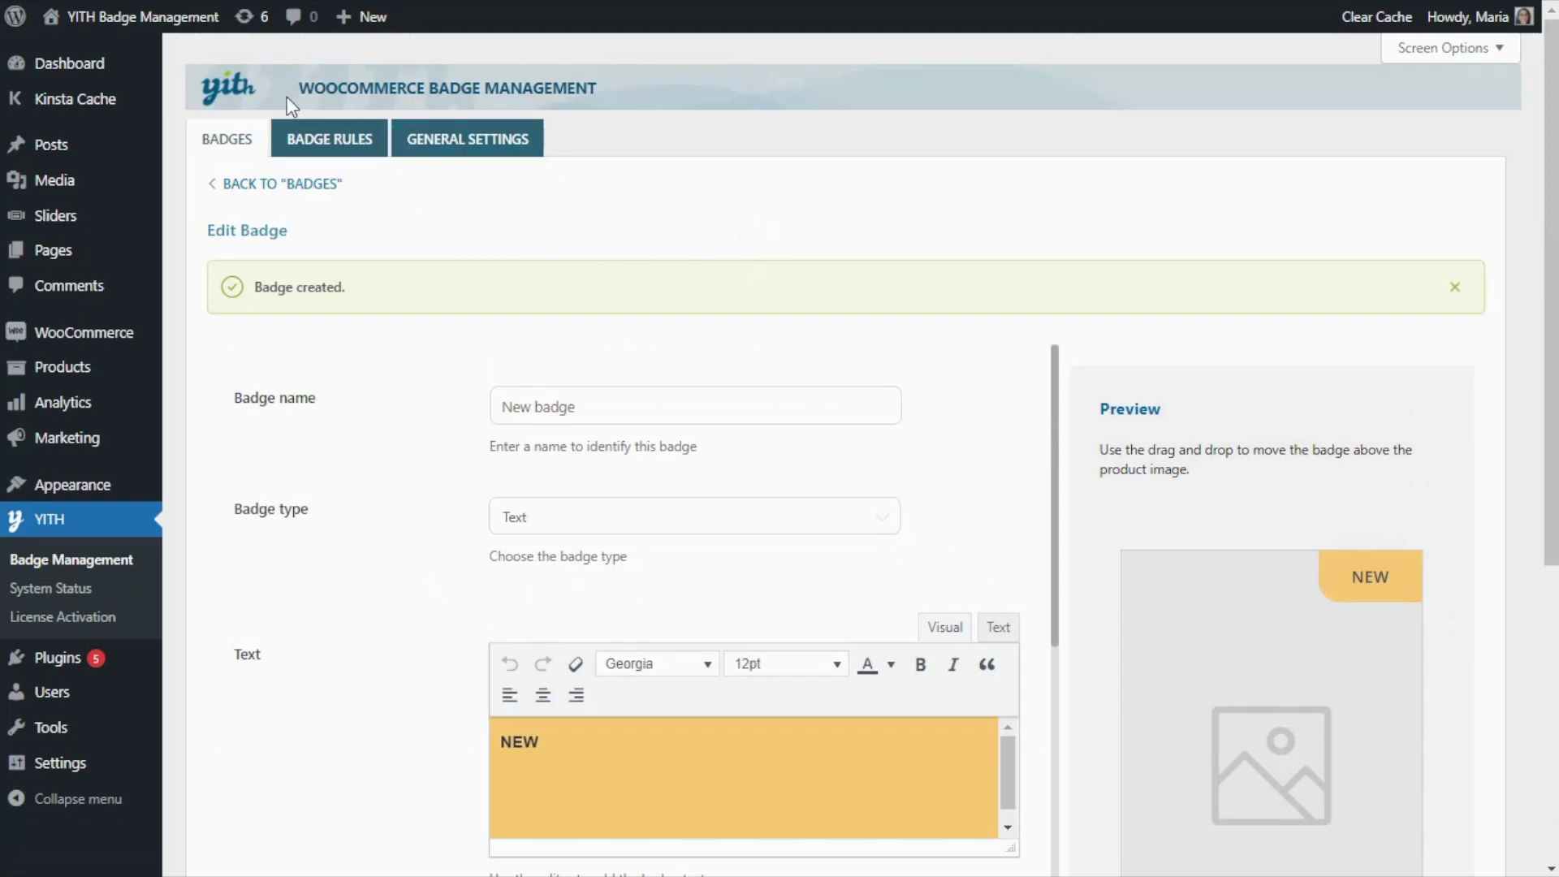
Step: Start a new badge rule of the Products badge type and name it "Badge on new products"
left_click(372, 154)
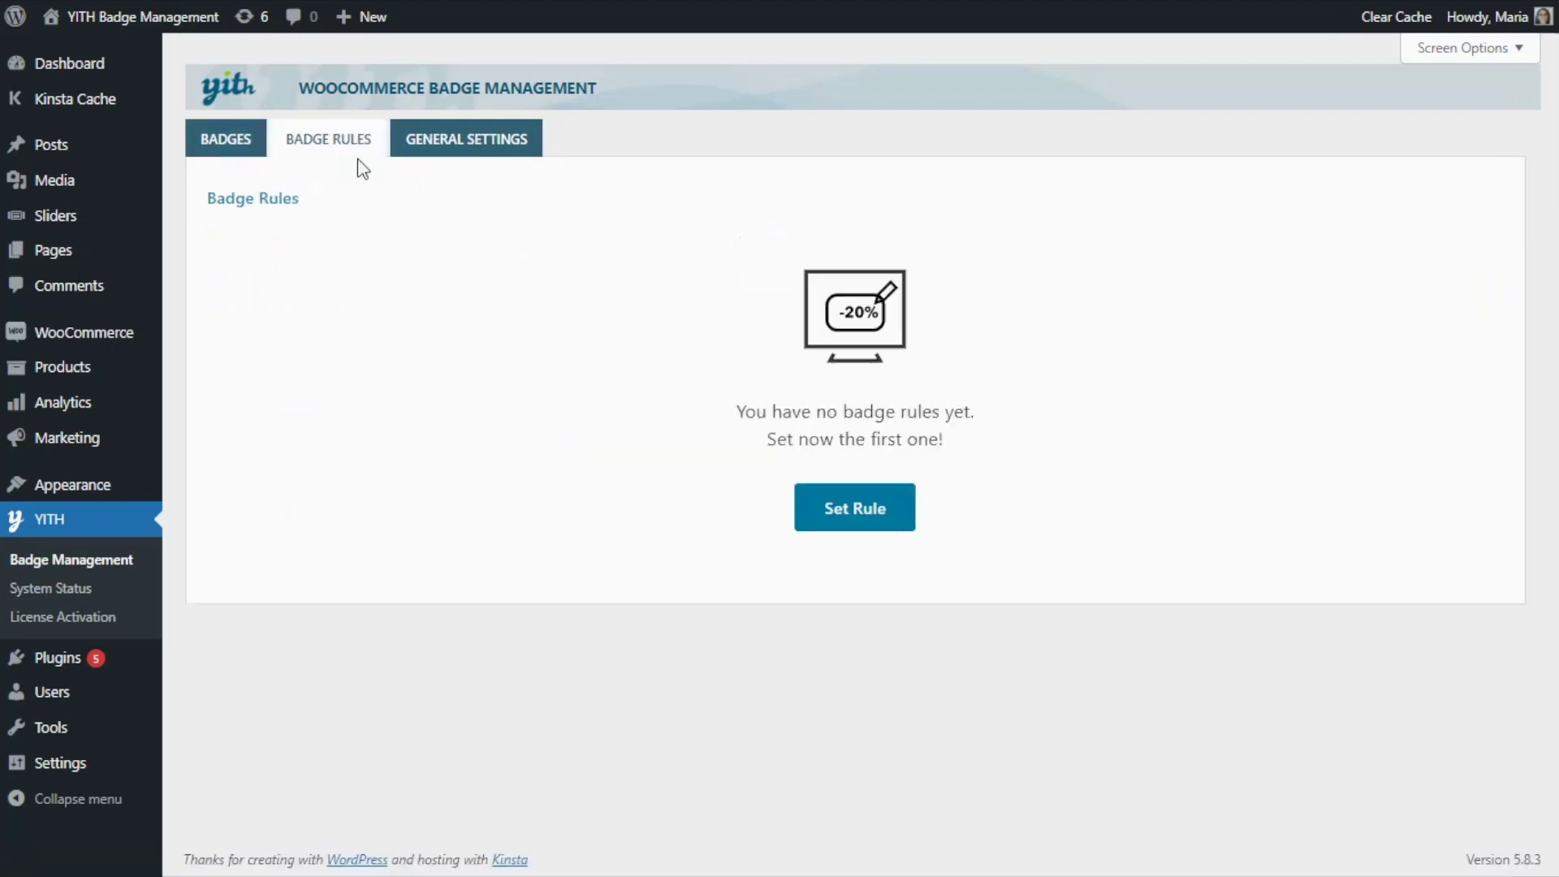
left_click(845, 513)
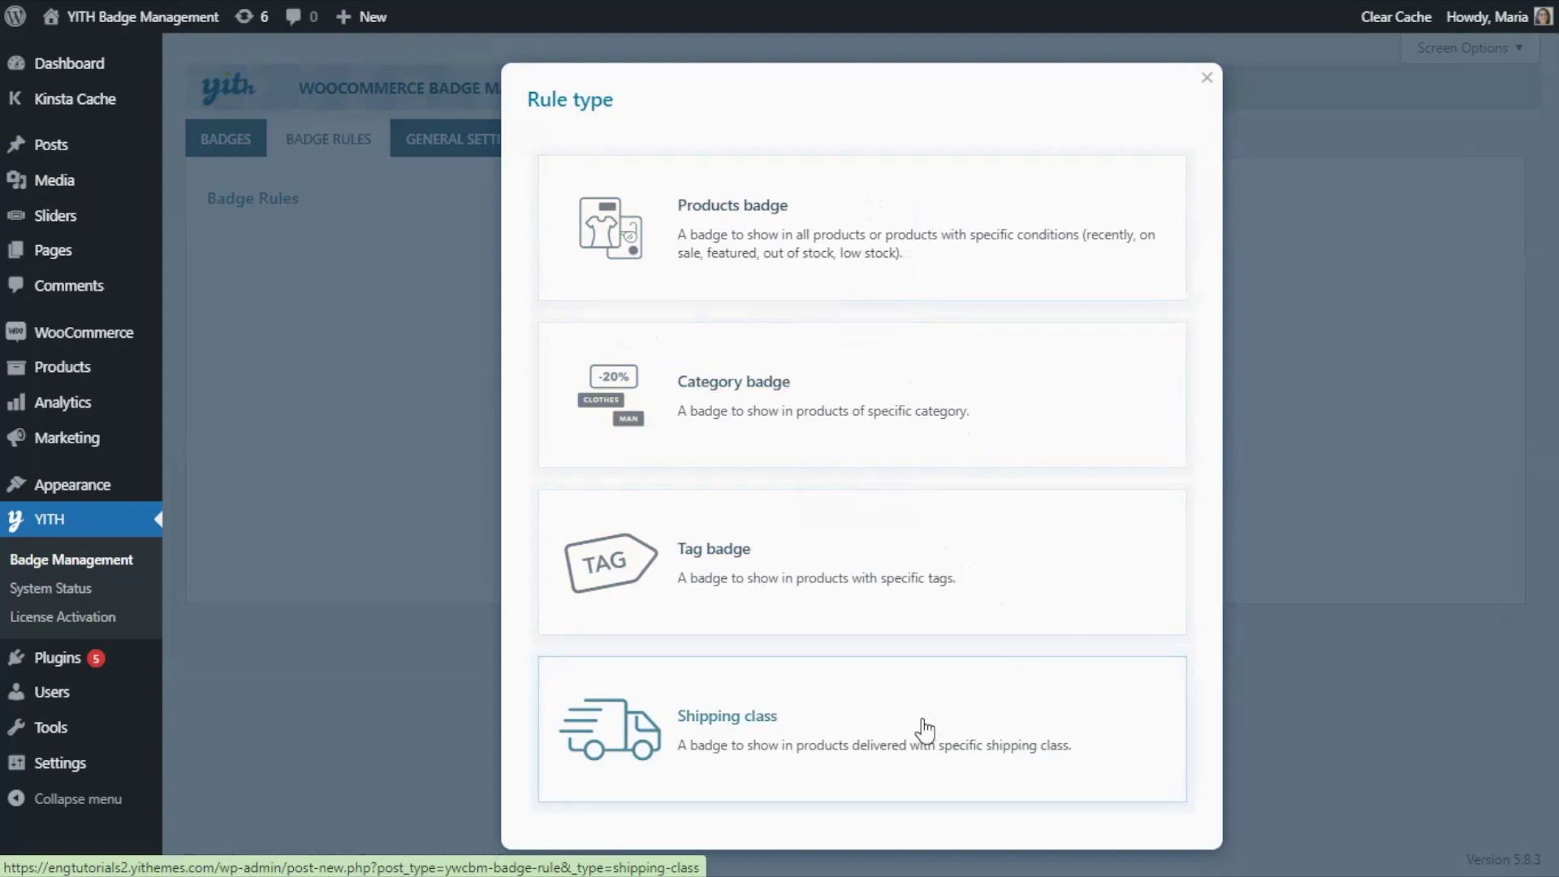
left_click(899, 215)
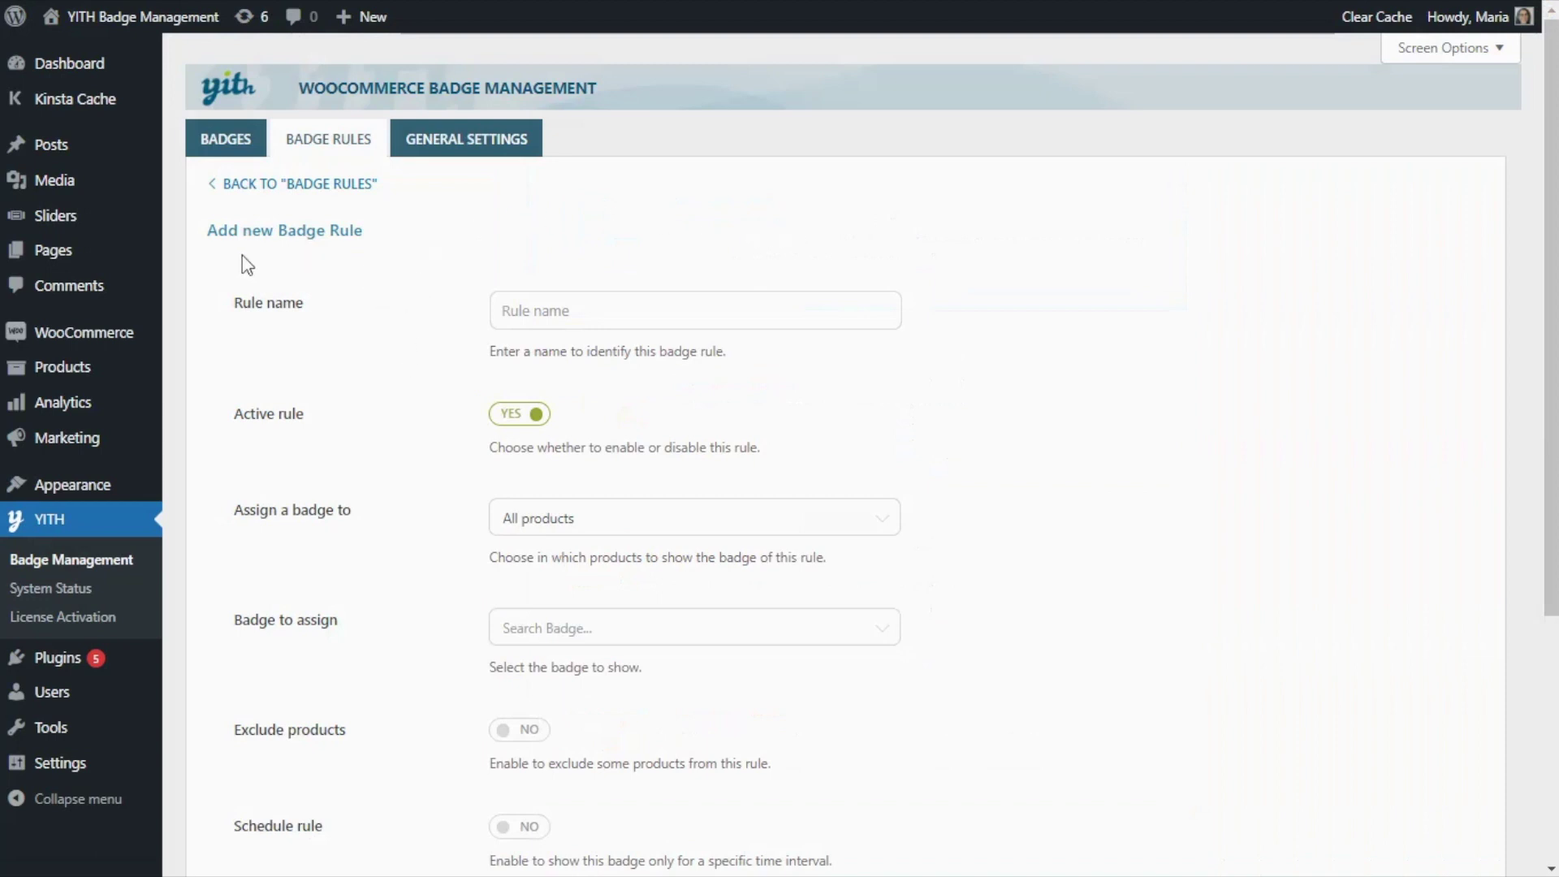
left_click(524, 312)
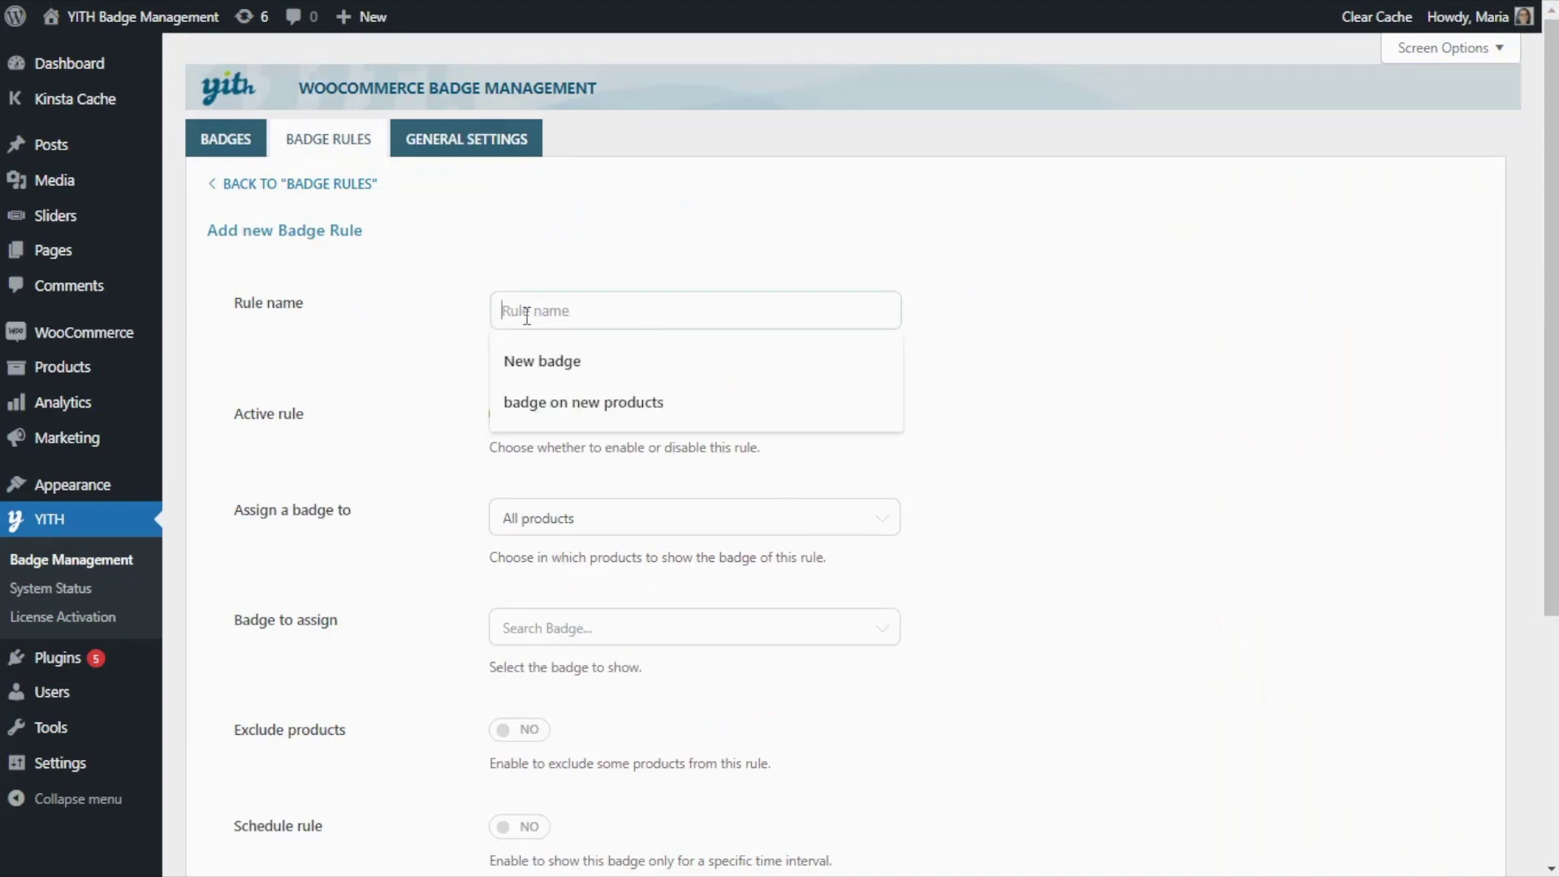
type("Badge on new products")
left_click(712, 279)
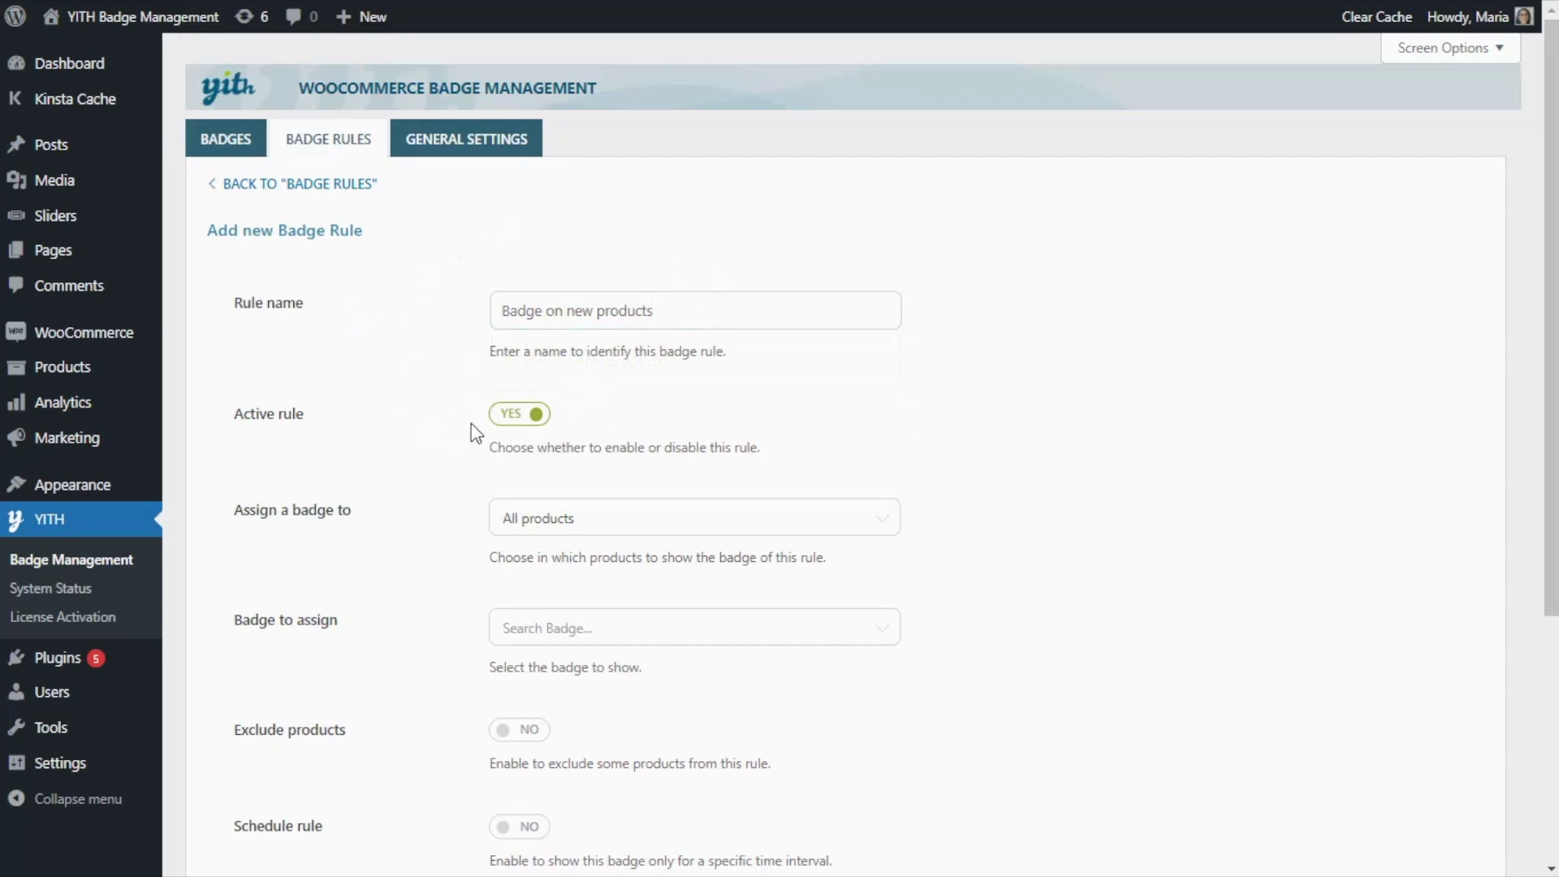
Step: Assign the rule's badge to Only recent Products that are newer than 10 days
scroll(476, 433, "down", 2)
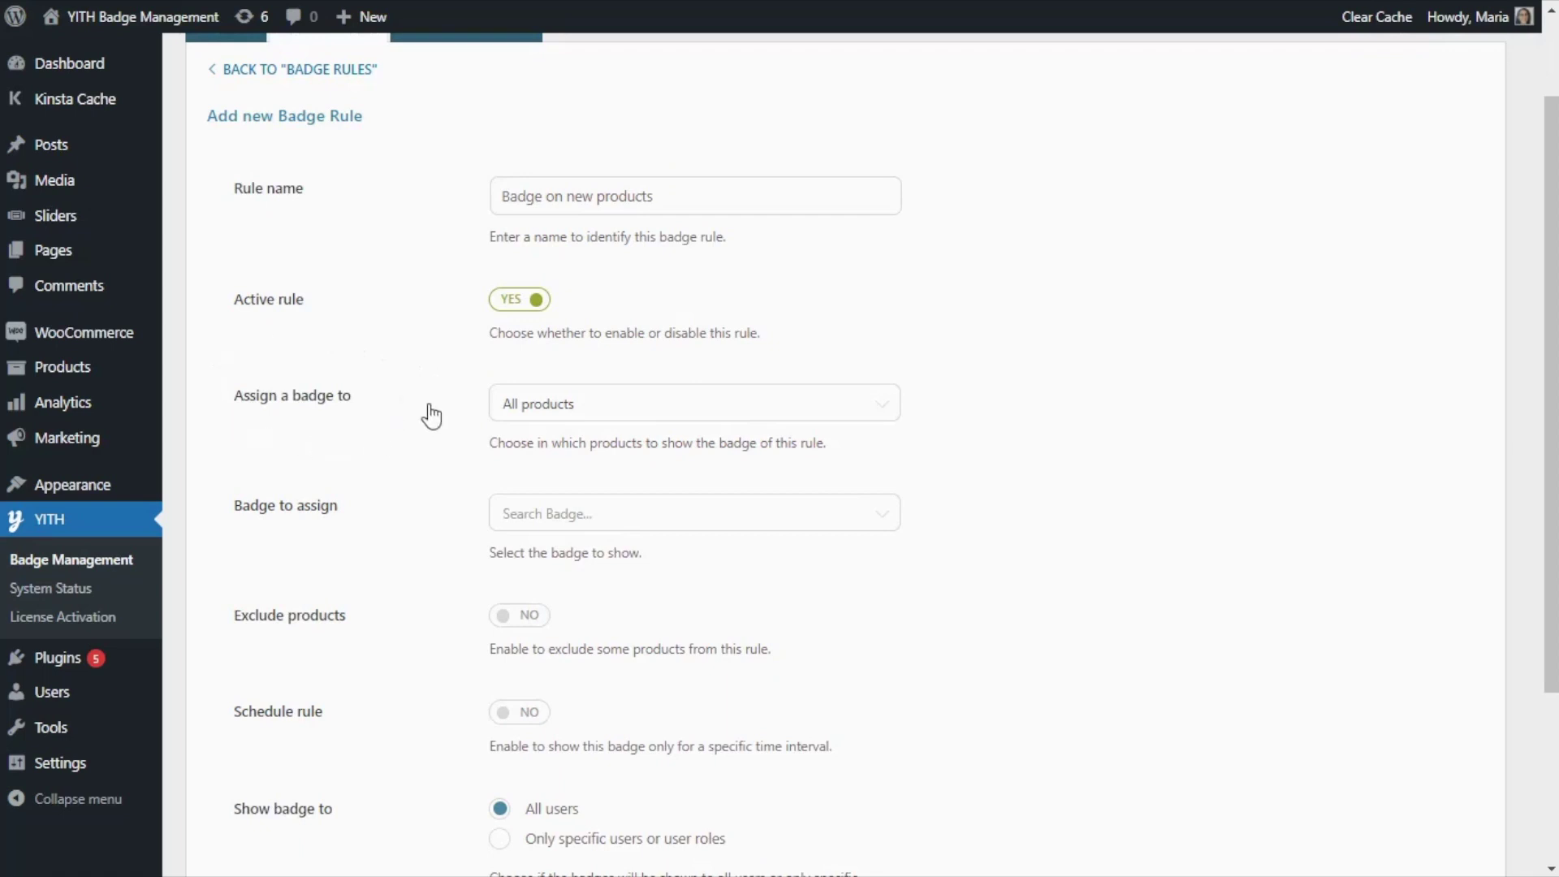
left_click(880, 412)
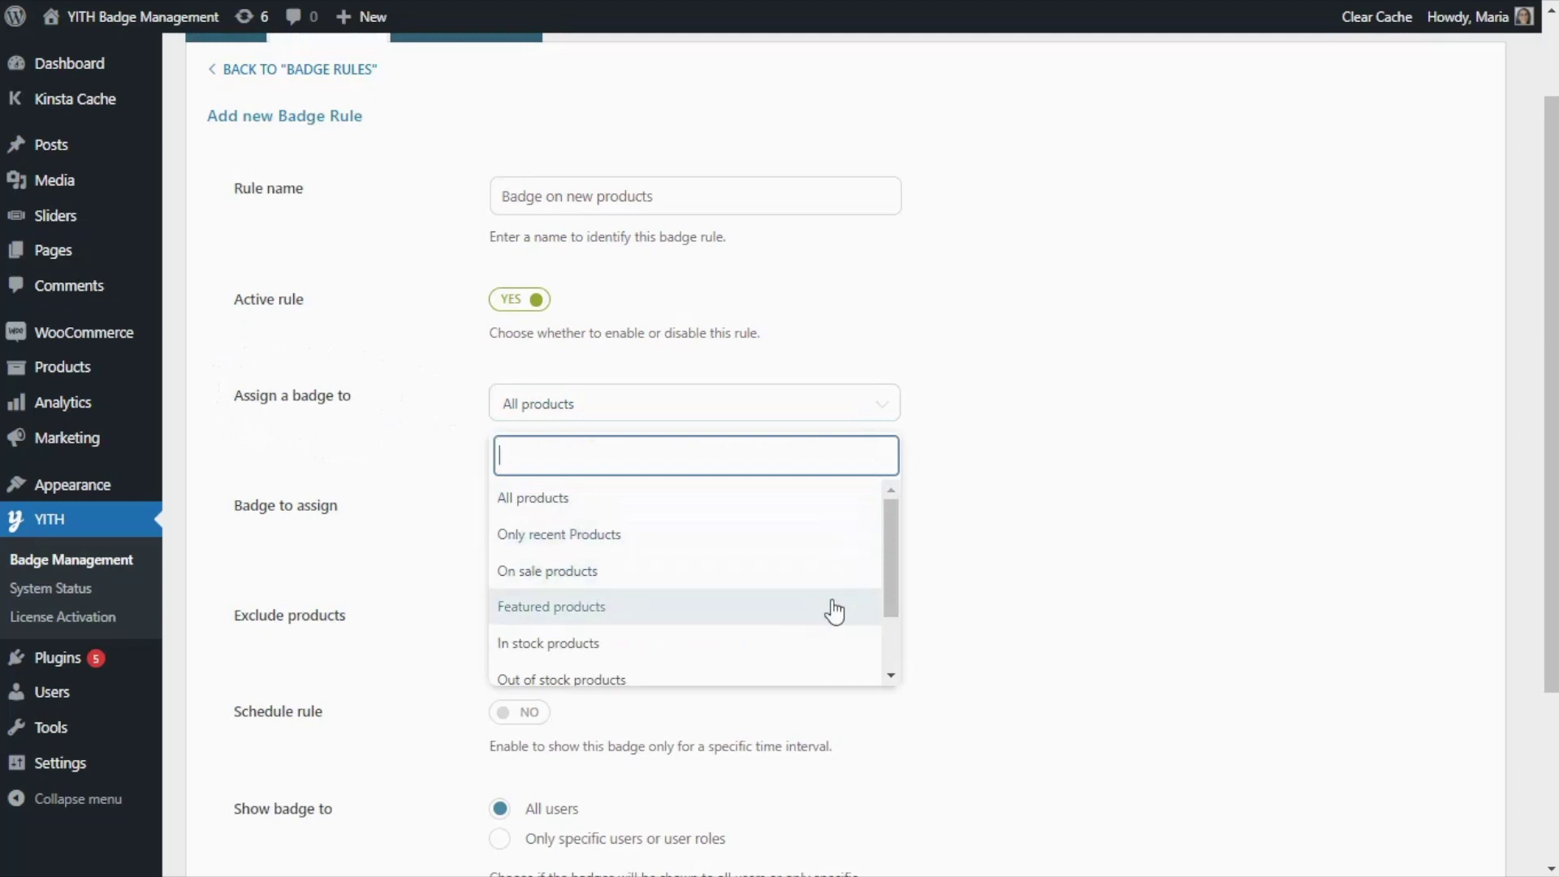
scroll(833, 611, "down", 1)
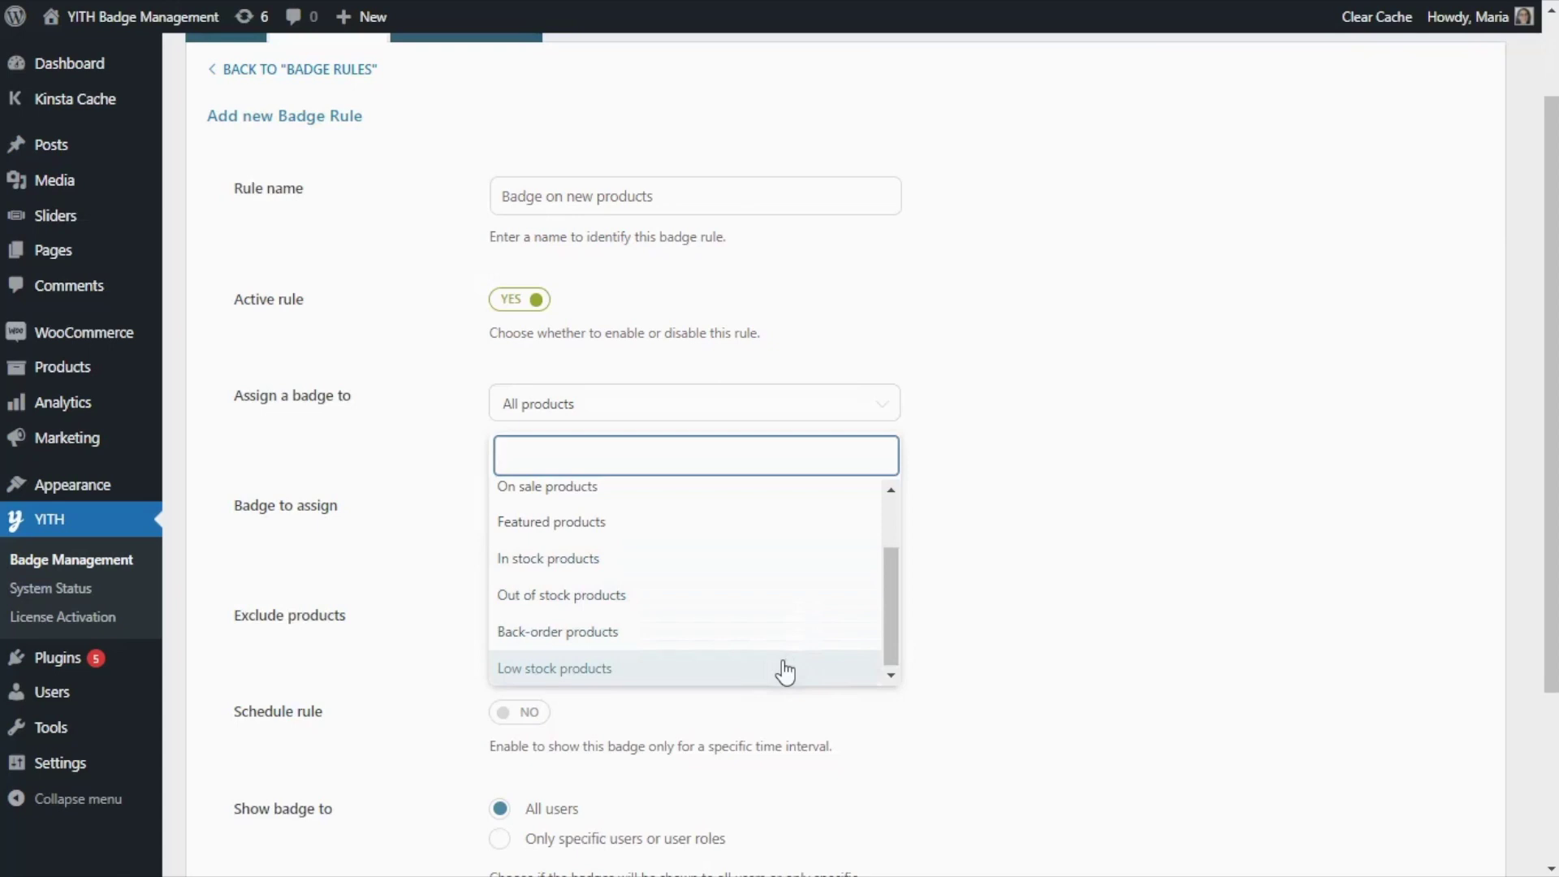
scroll(769, 630, "up", 1)
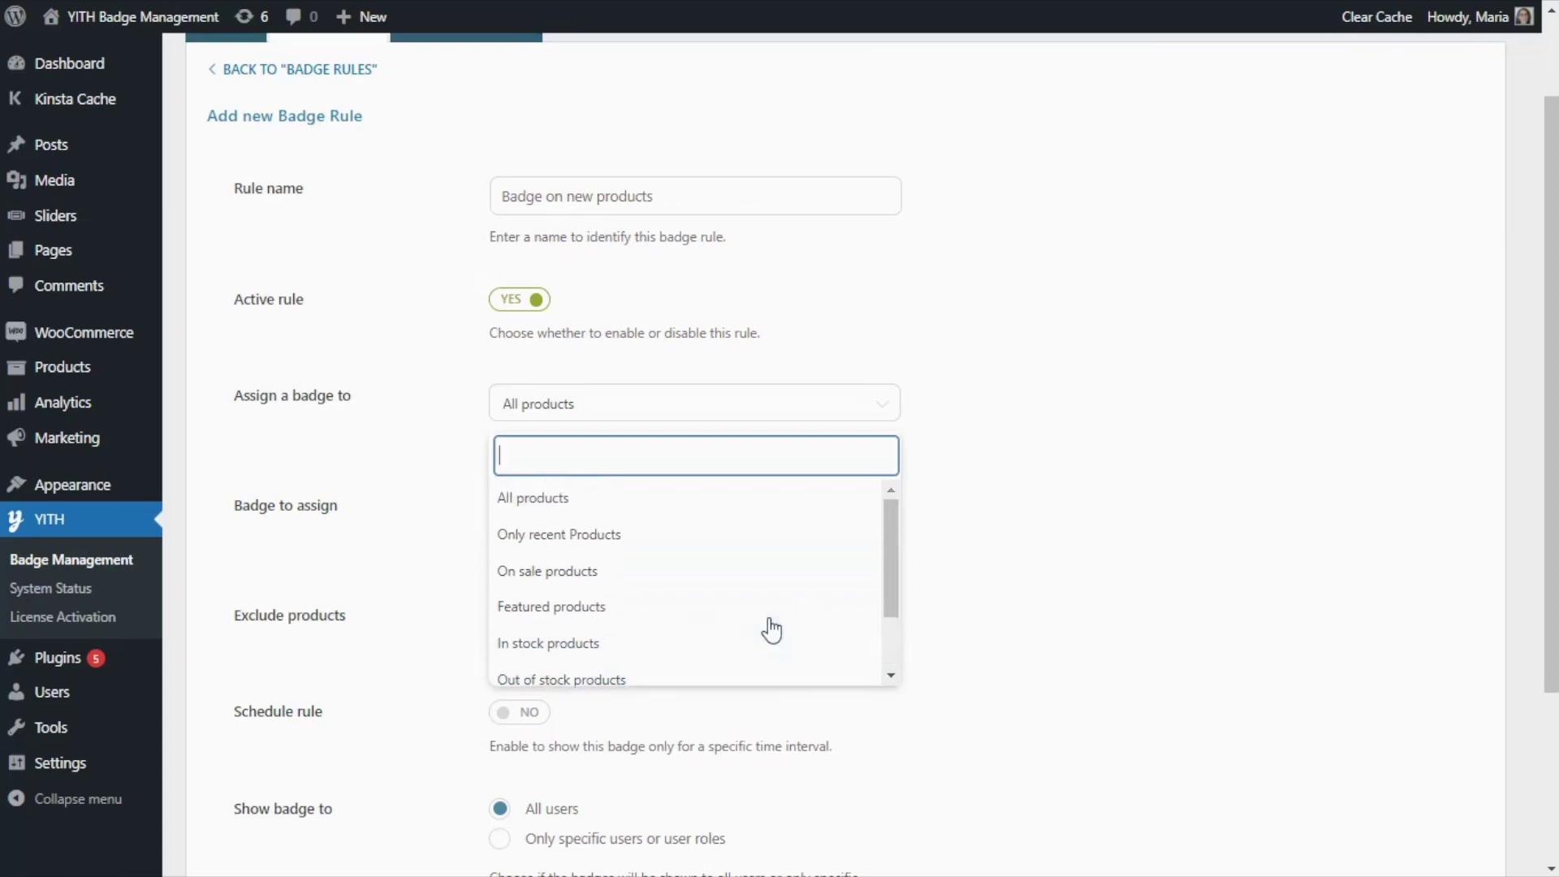
left_click(678, 544)
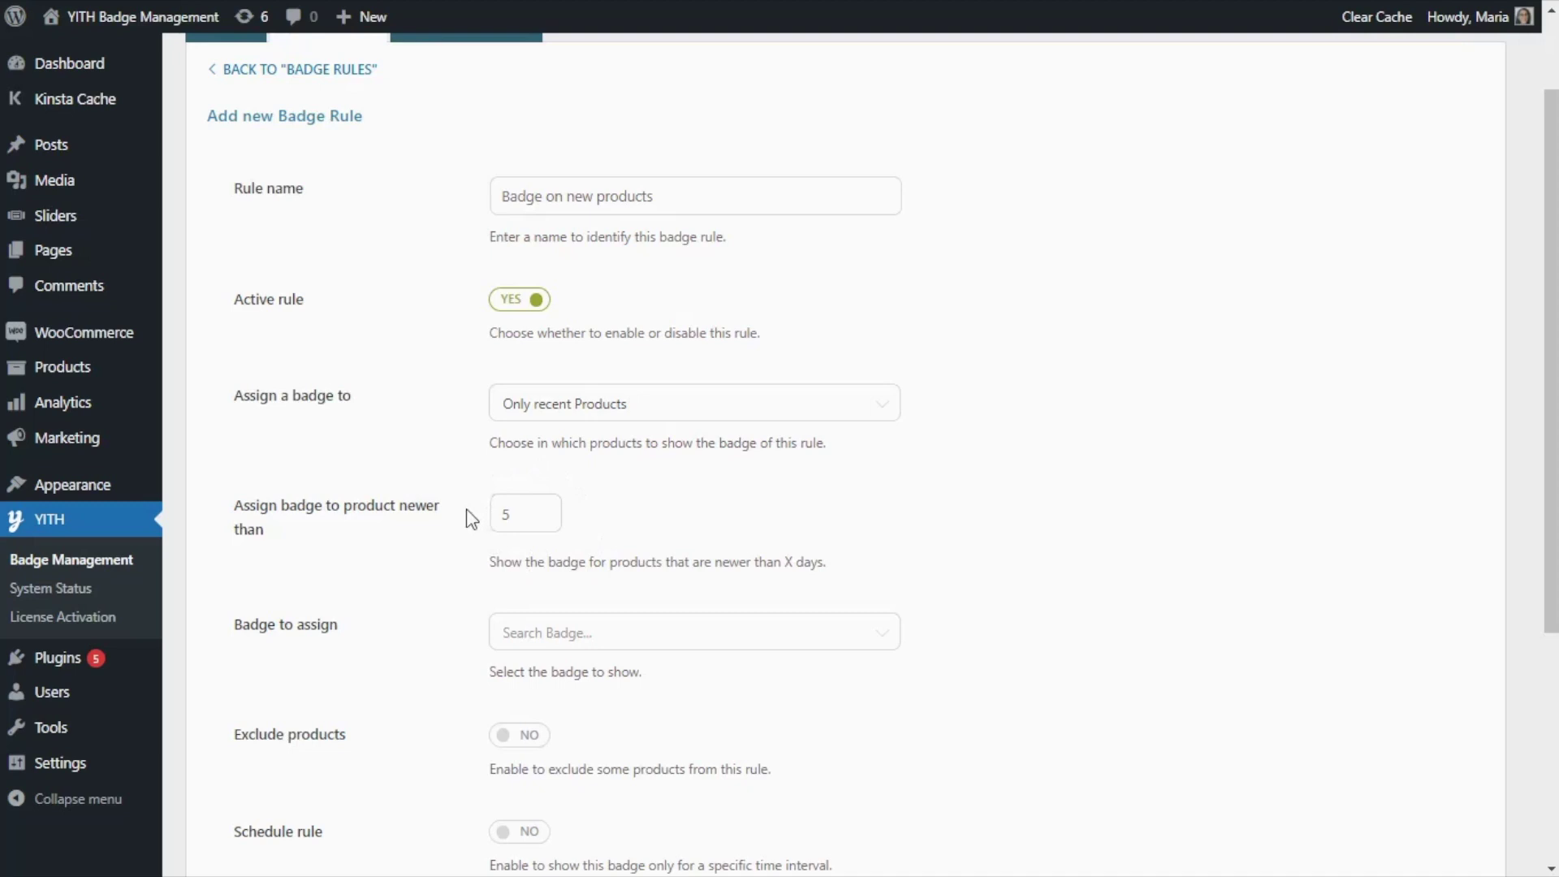
double_click(511, 514)
type("10")
Step: Find and select "New badge" as the badge to assign in the rule
scroll(434, 593, "down", 5)
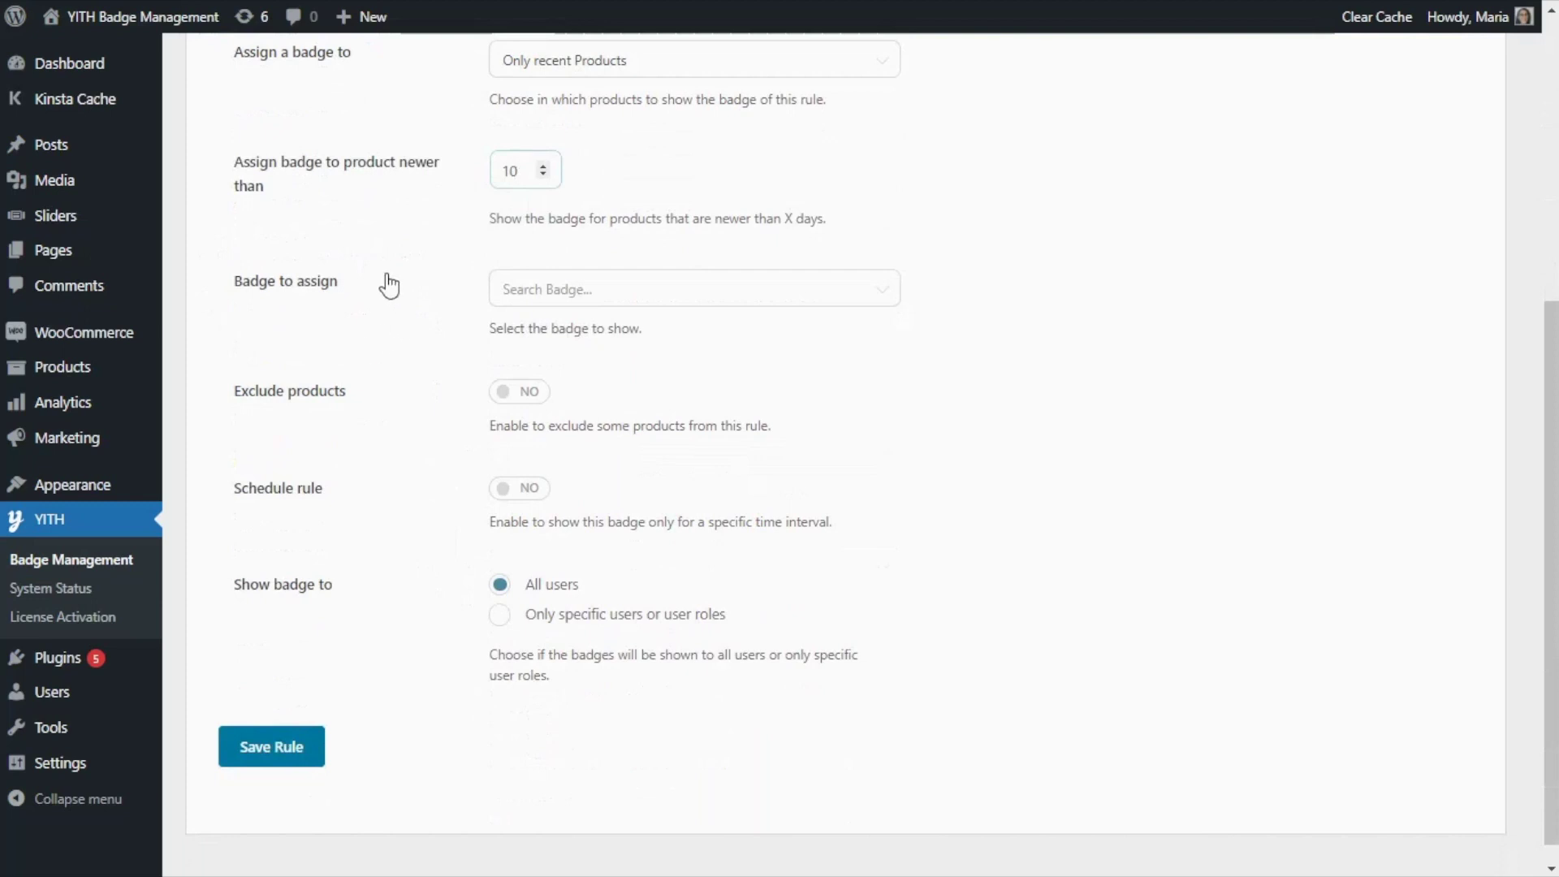
left_click(647, 300)
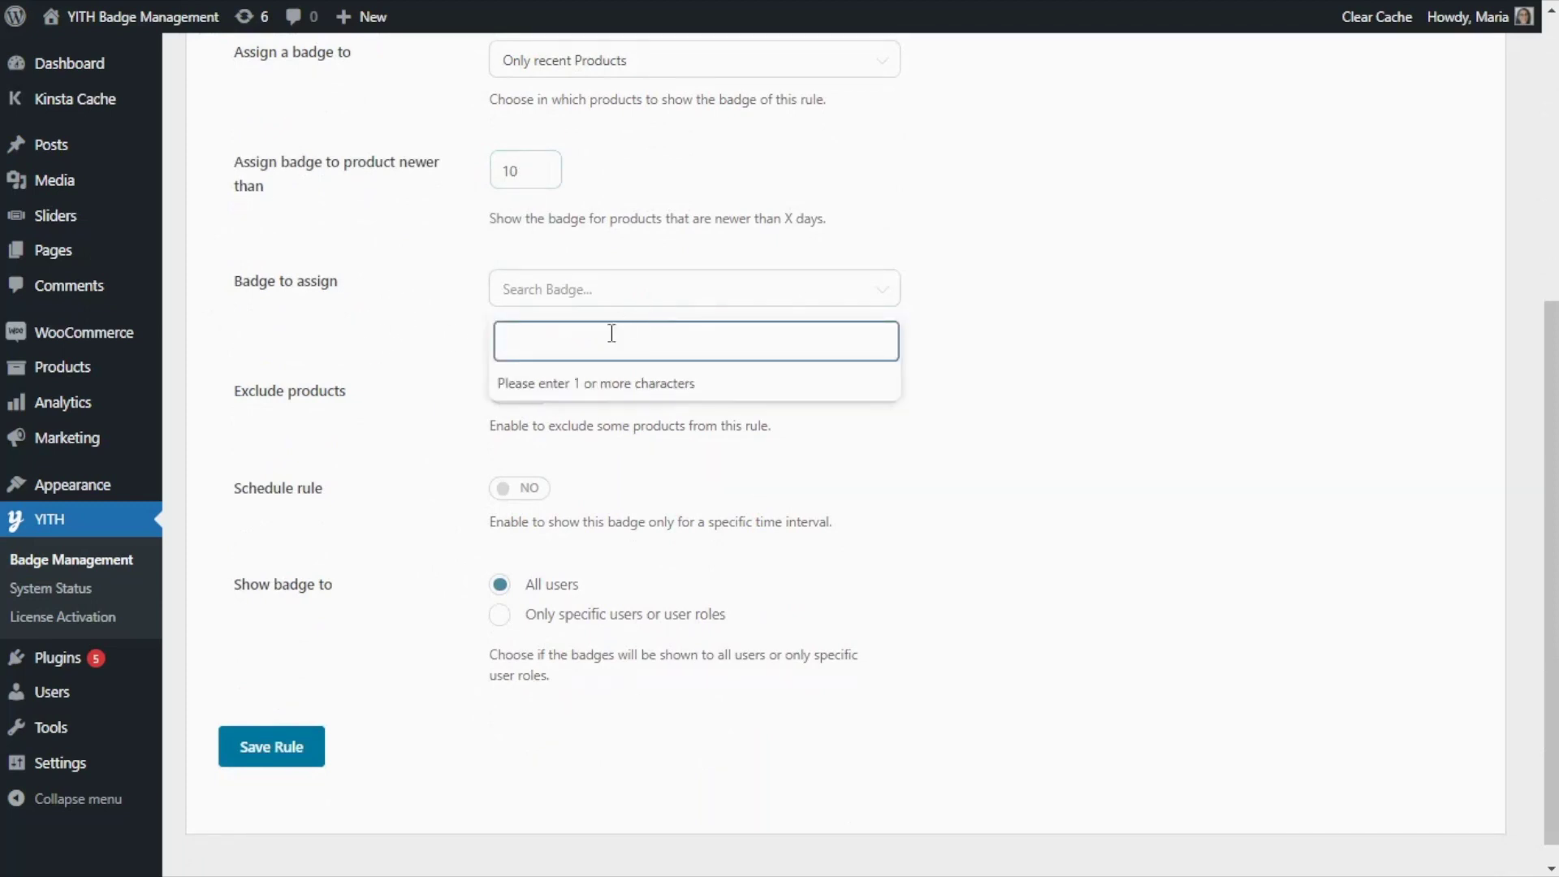
type("new")
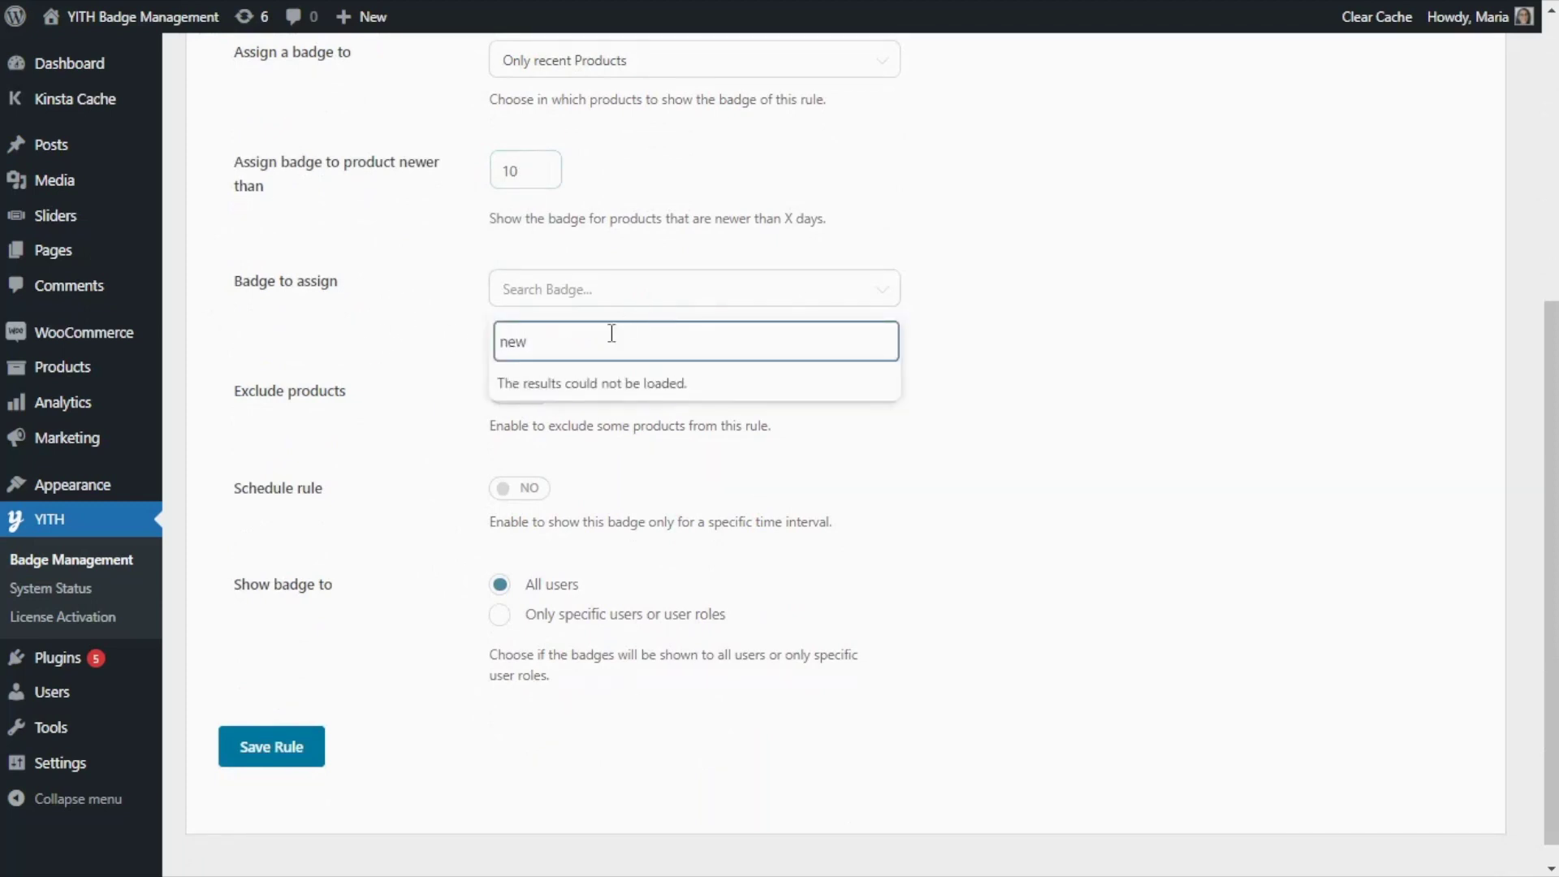
left_click(565, 385)
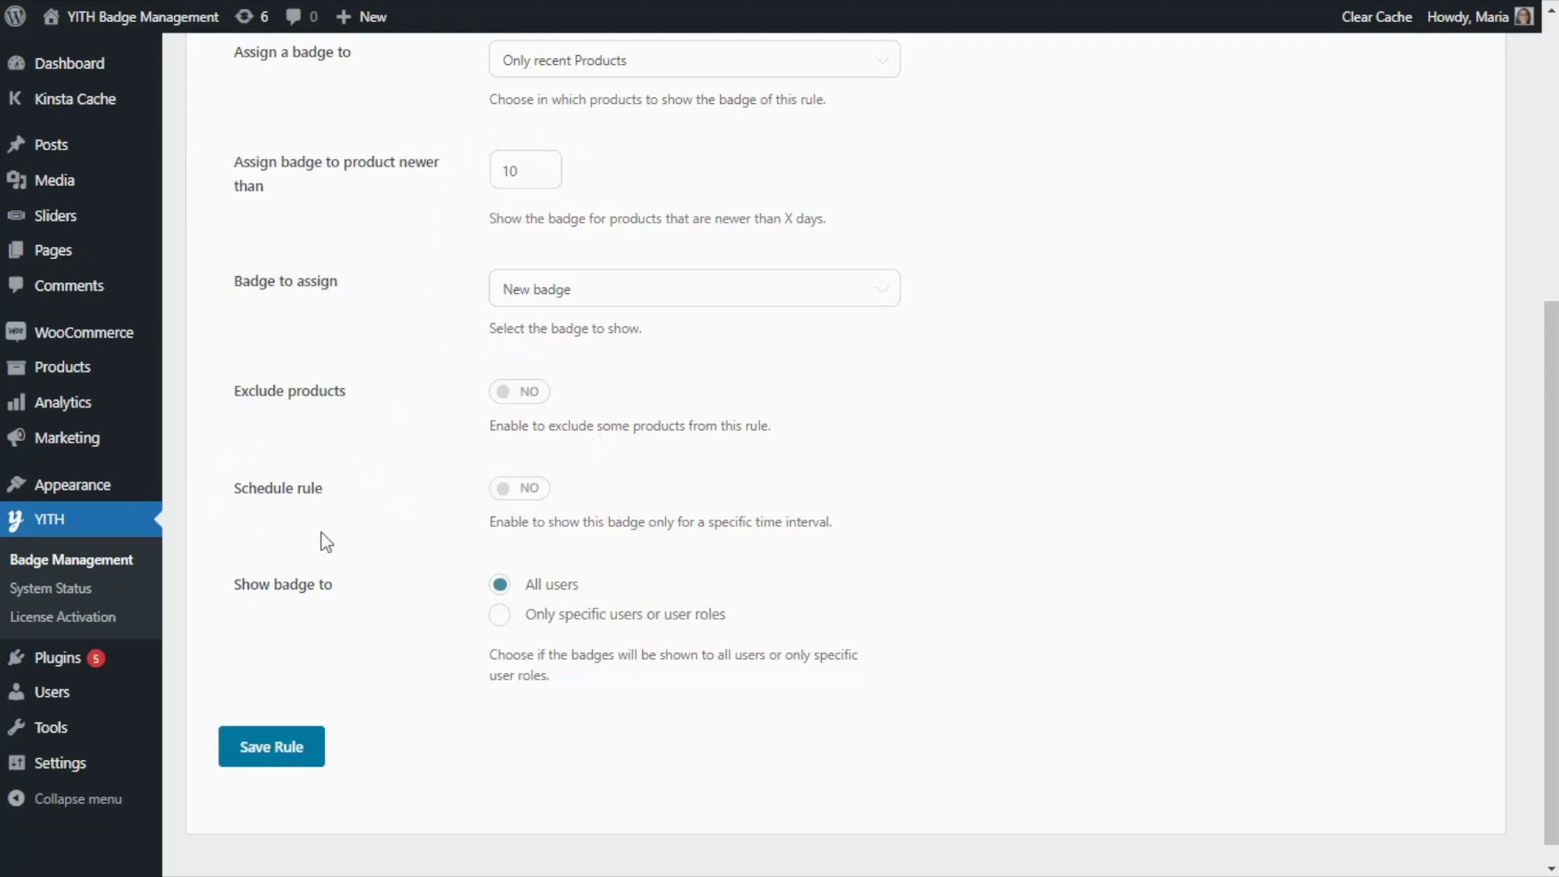
Step: Switch the rule's scheduling on and back off, and save the rule
left_click(526, 494)
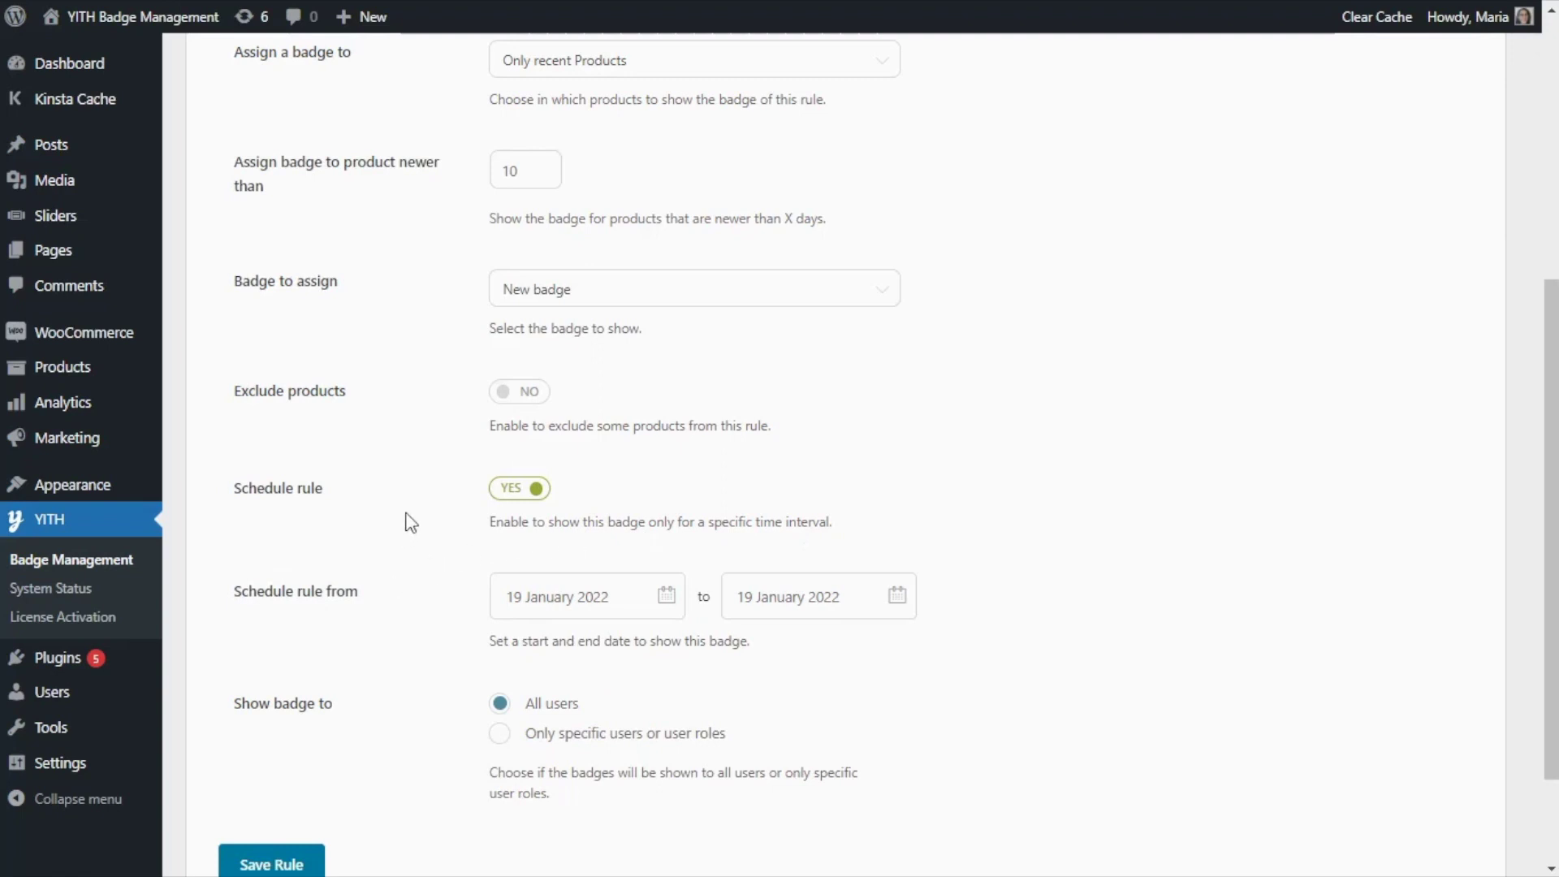
left_click(517, 493)
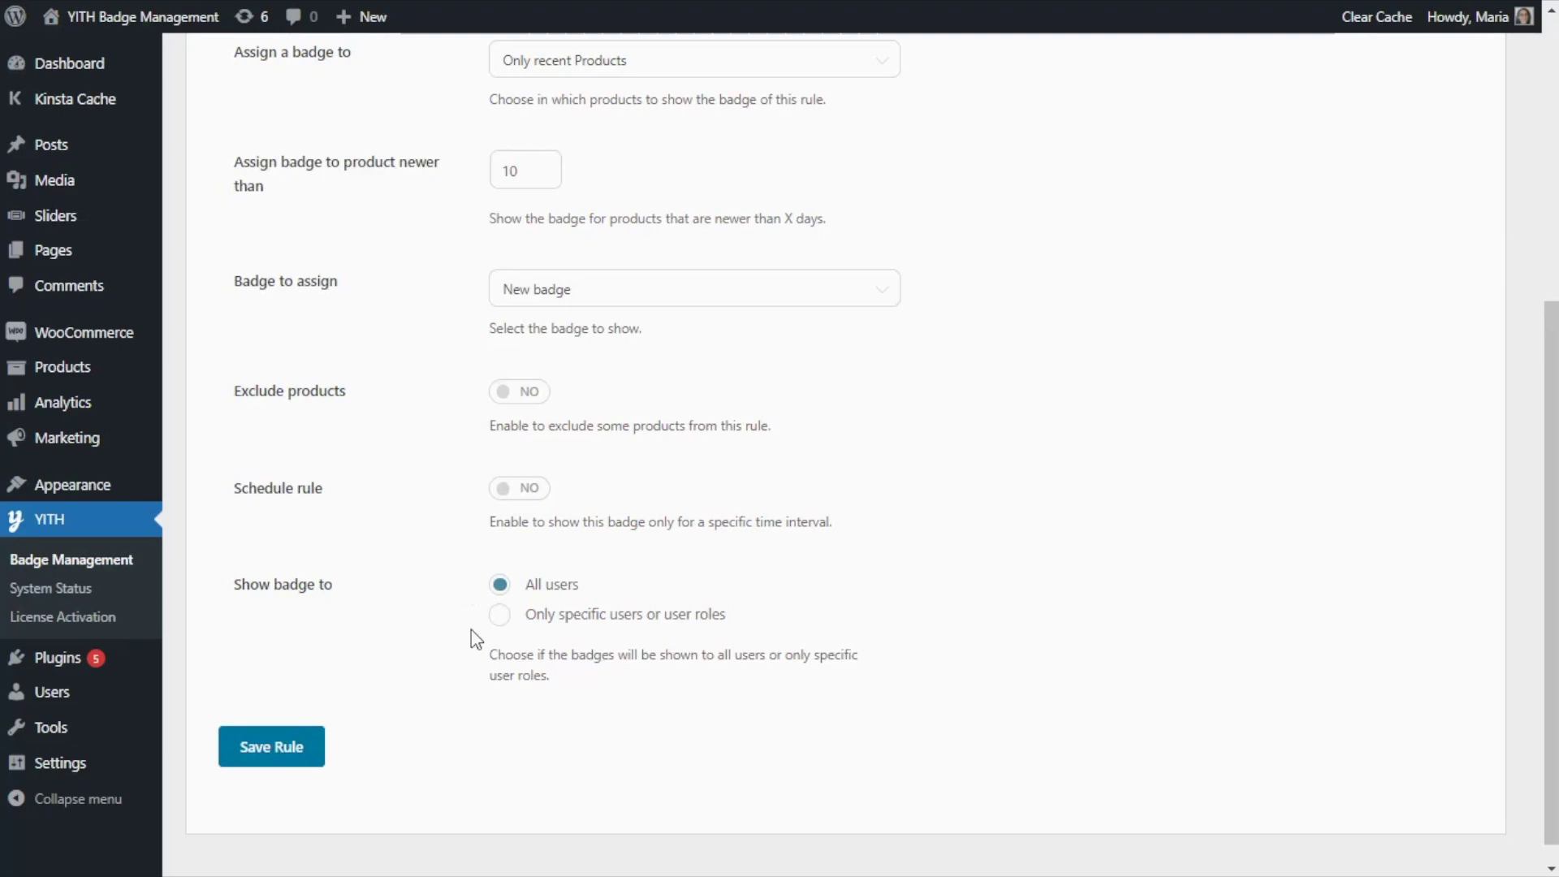
left_click(264, 759)
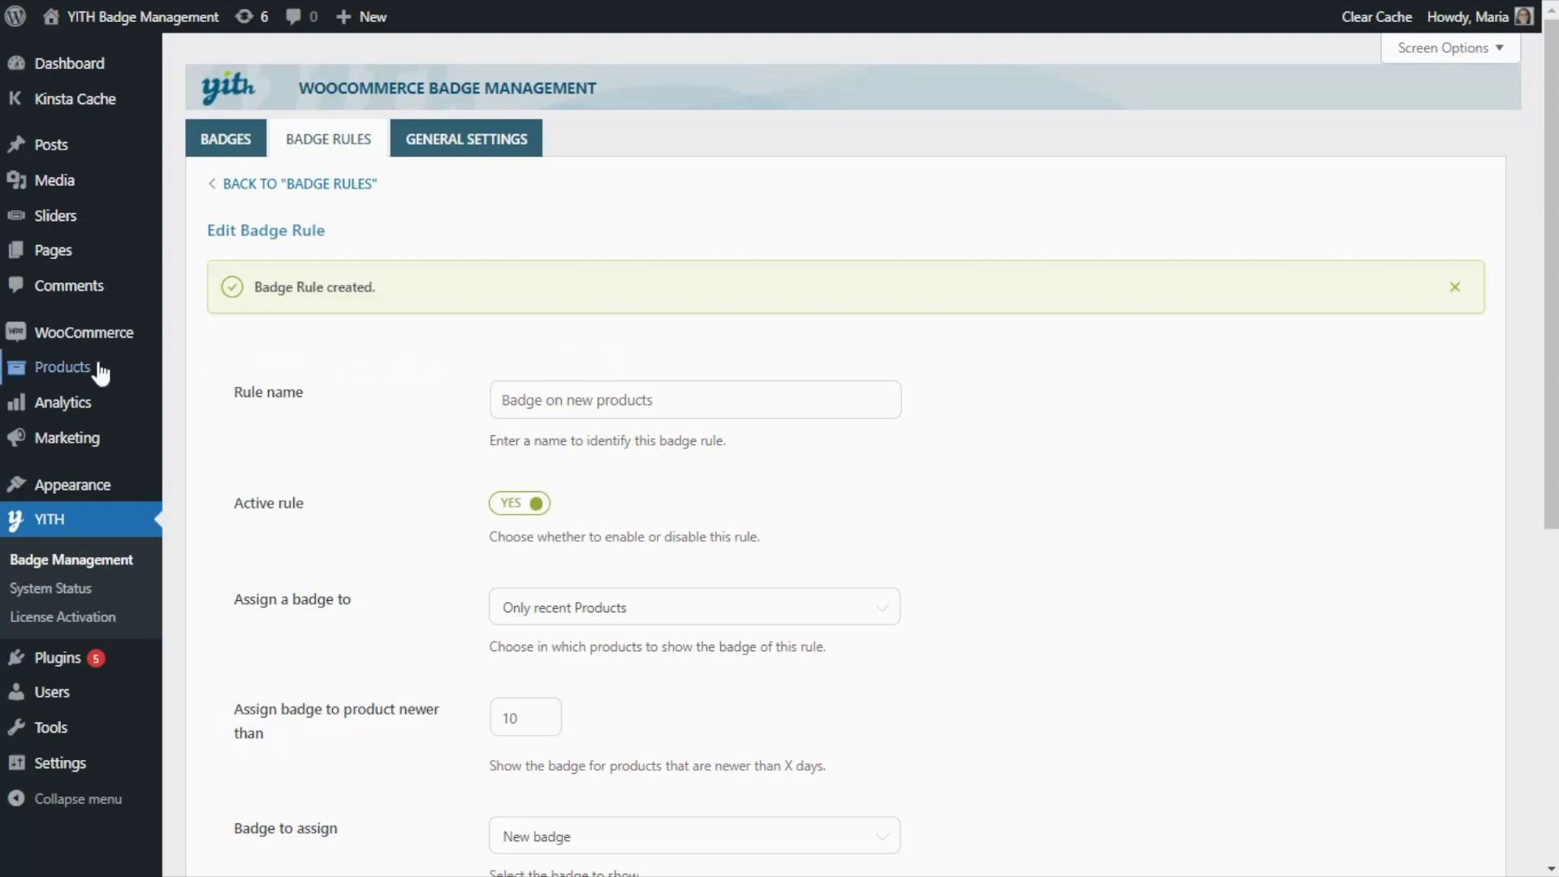
Step: Publish a new product "Long Sleeve Tee" with regular price 12 and short description "Perfect for all occasions", and view its product page
mouse_move(115, 372)
left_click(231, 404)
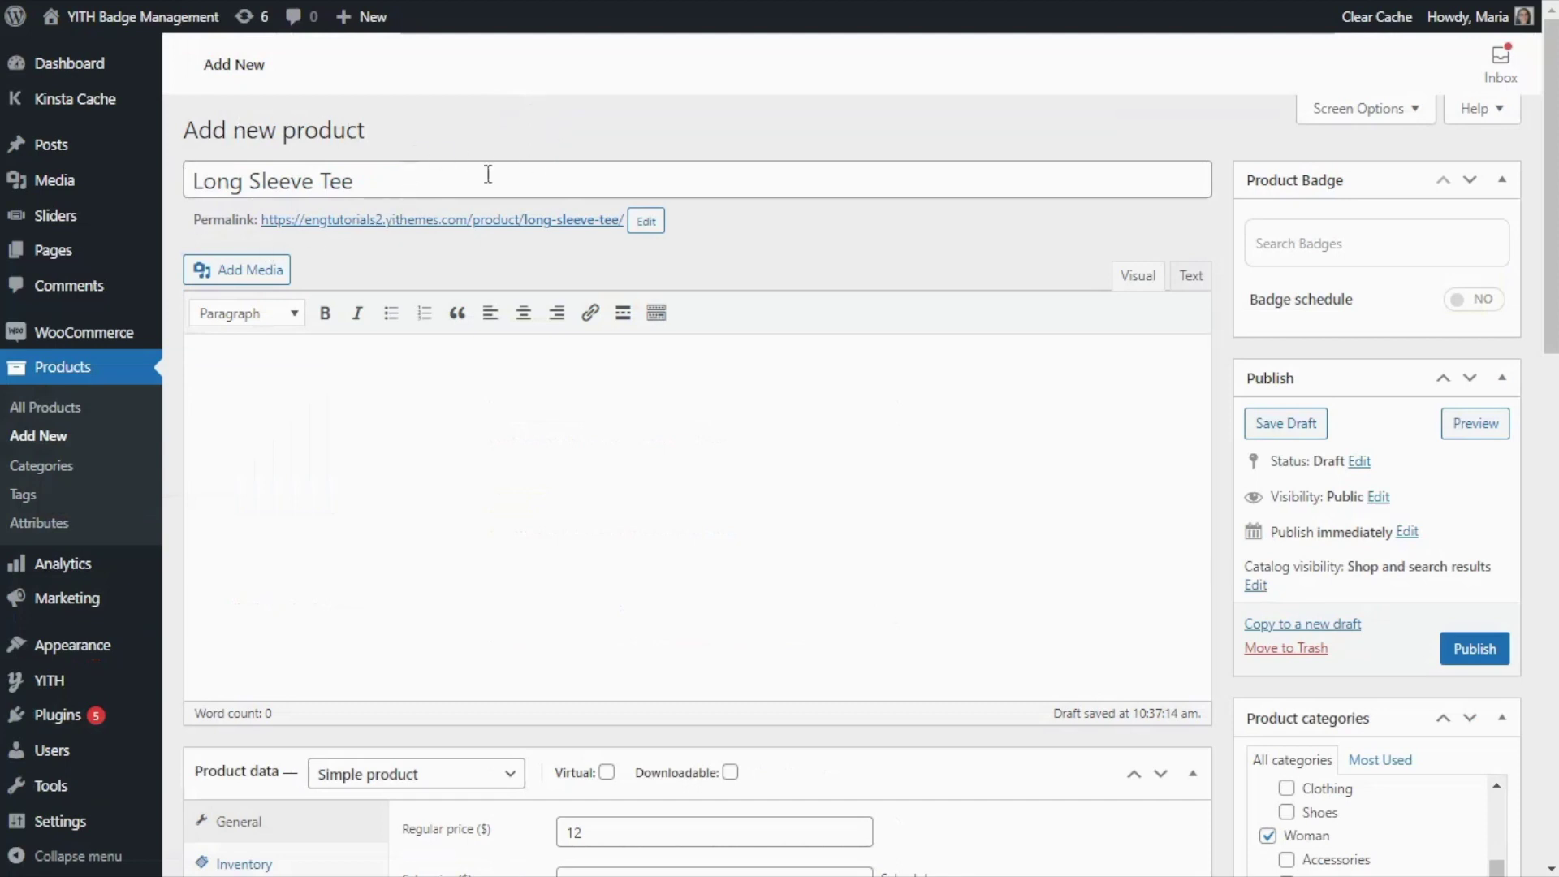
scroll(934, 325, "down", 5)
scroll(893, 333, "down", 1)
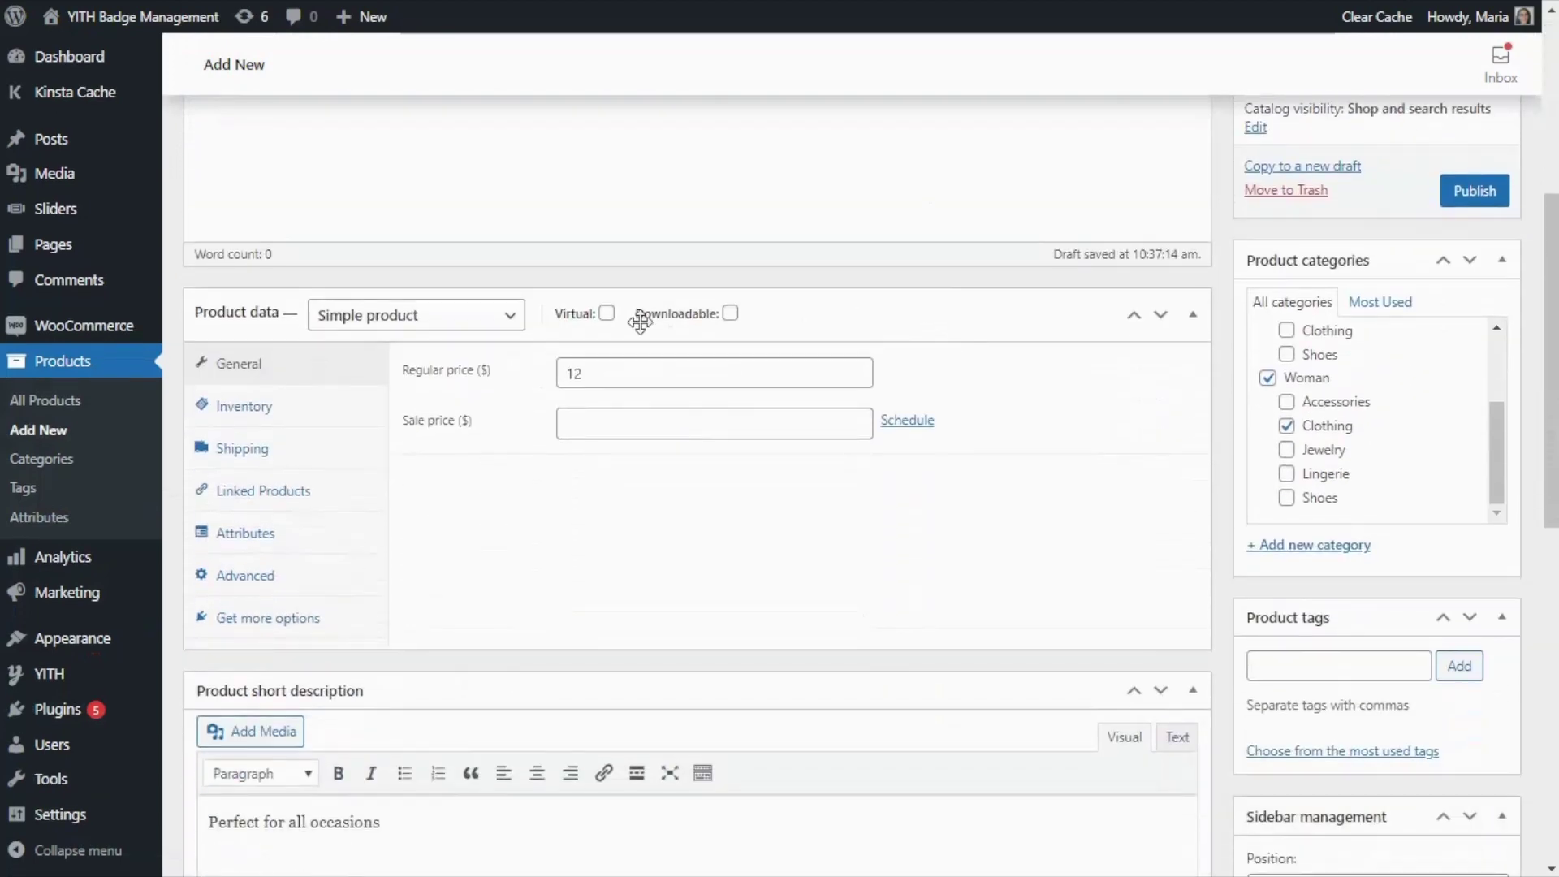
scroll(1056, 504, "down", 1)
scroll(1141, 518, "down", 9)
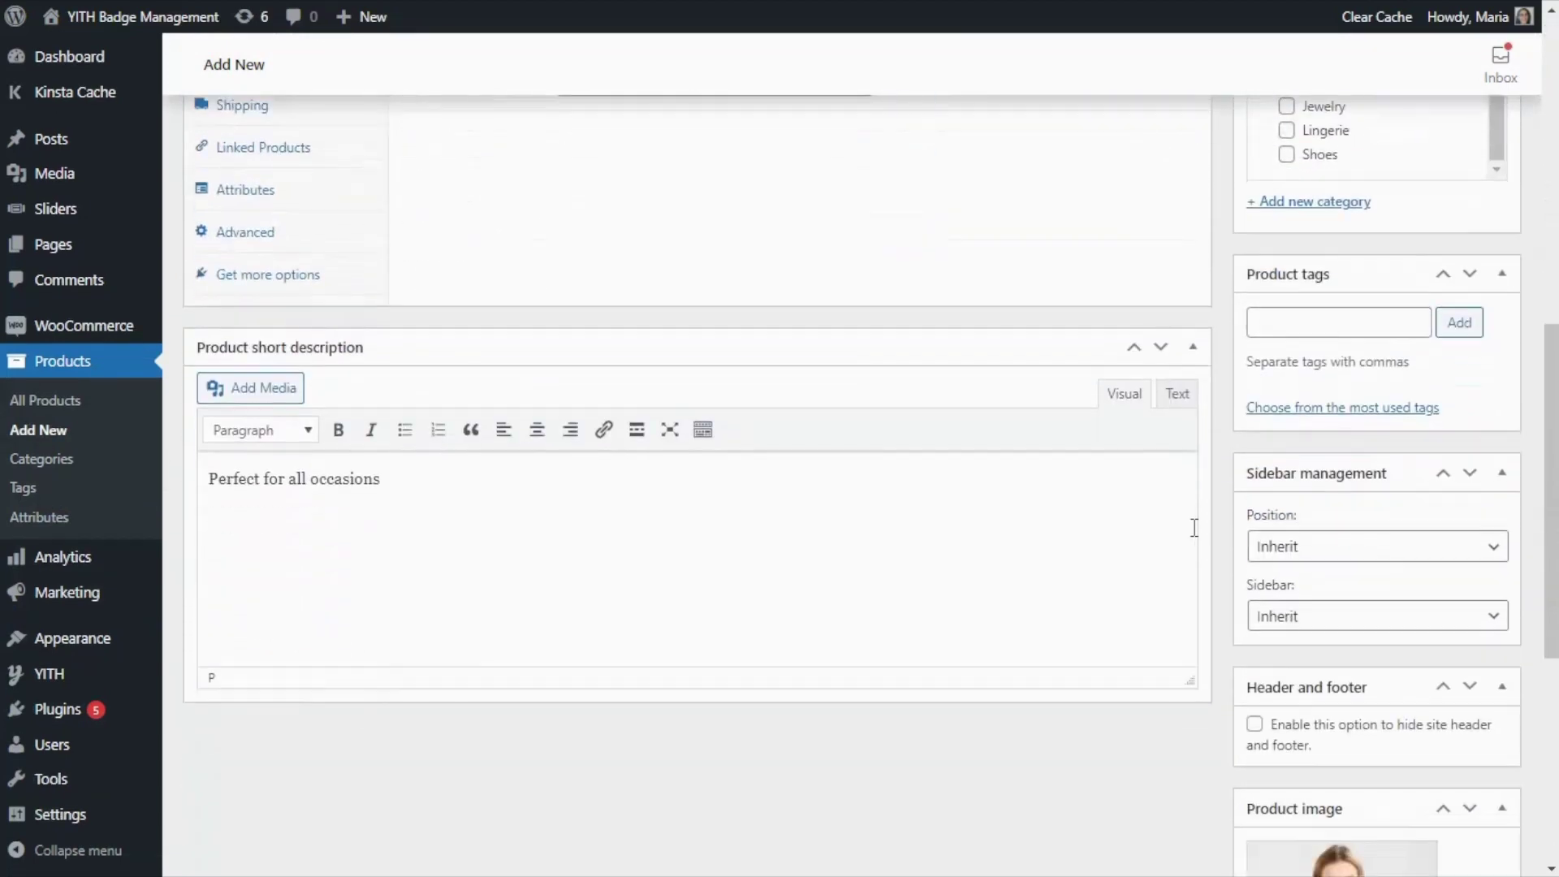
scroll(869, 373, "up", 4)
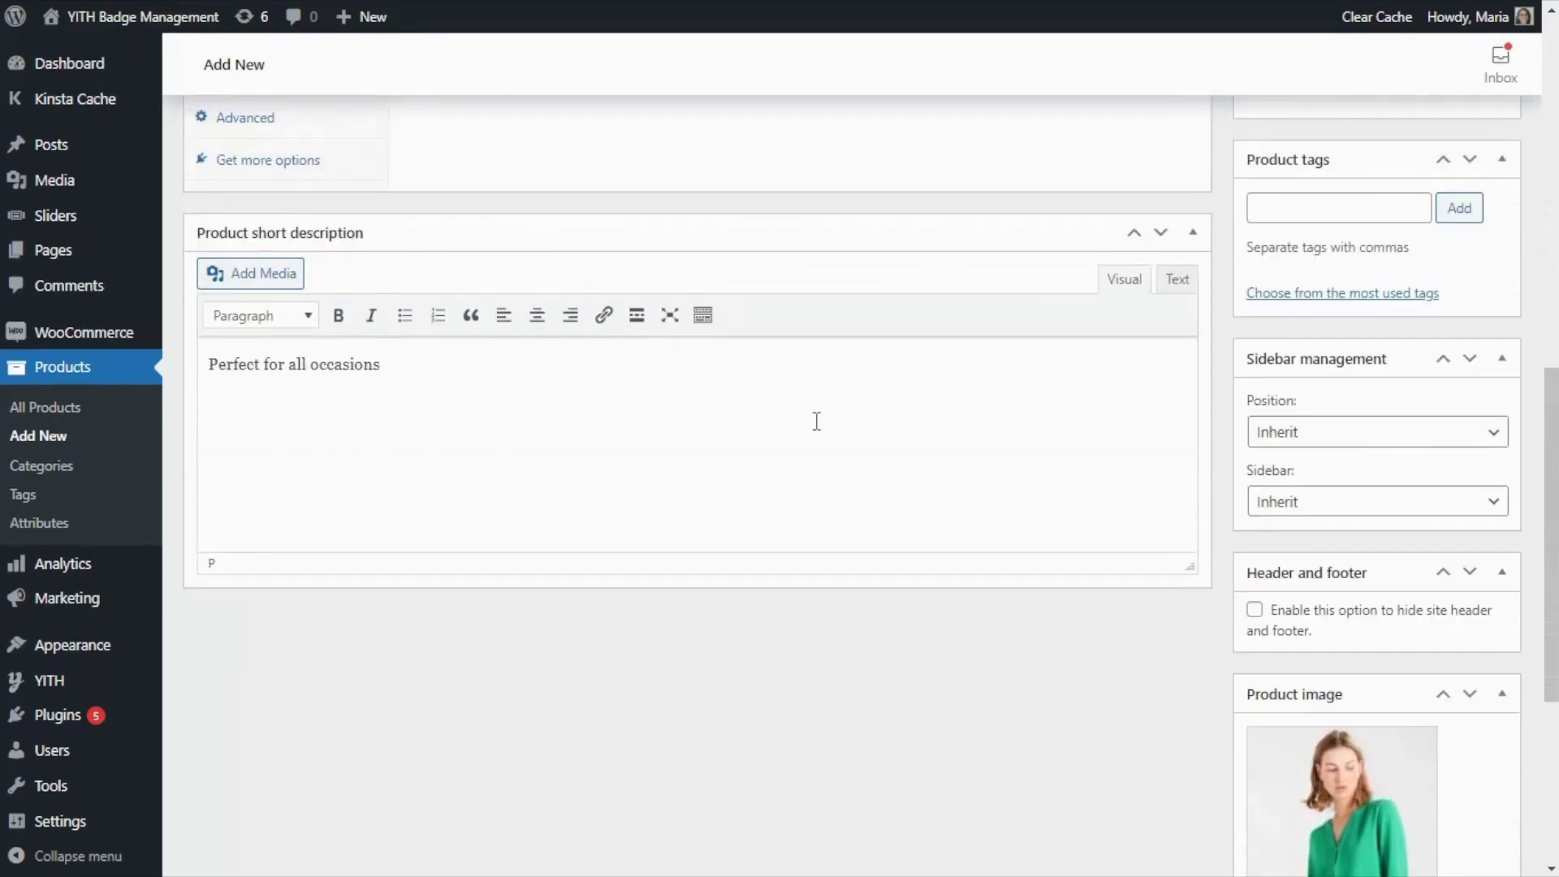
scroll(1233, 392, "up", 3)
scroll(1232, 392, "up", 6)
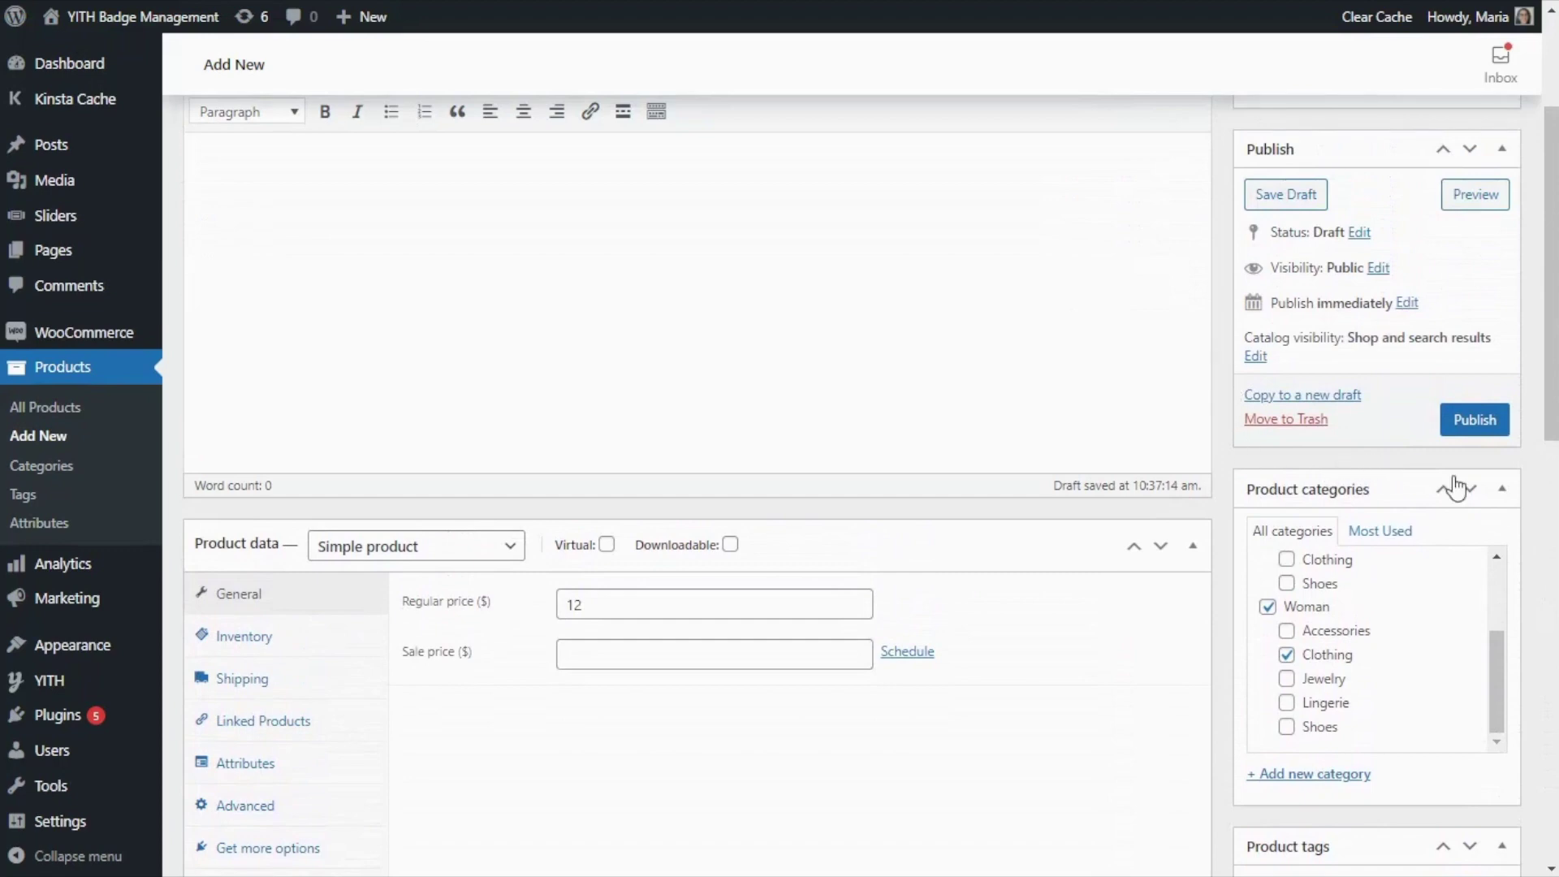
left_click(1474, 421)
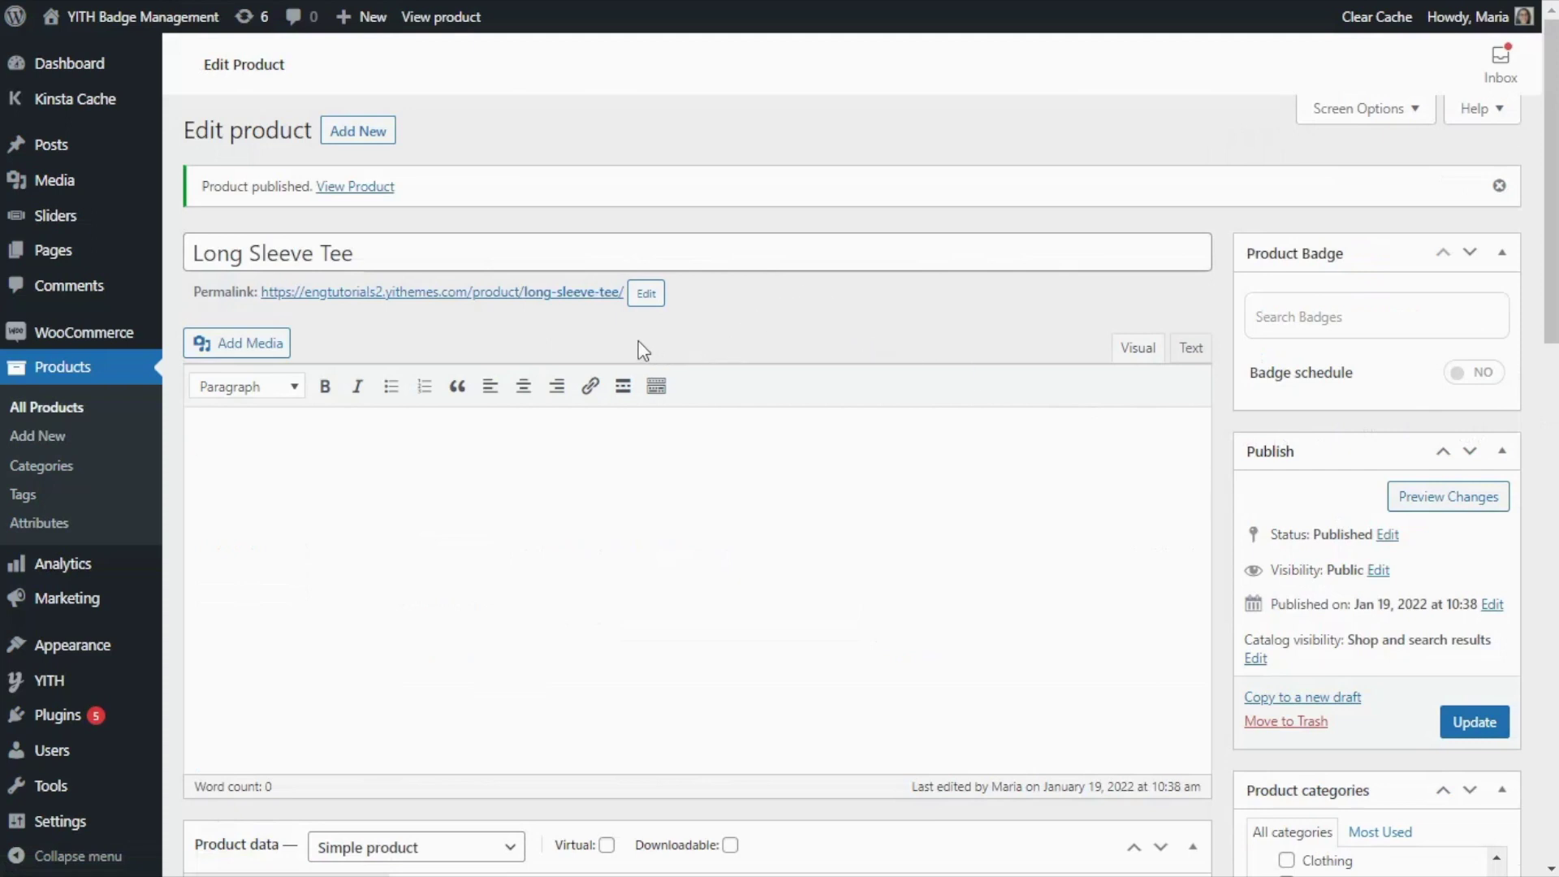
left_click(498, 307)
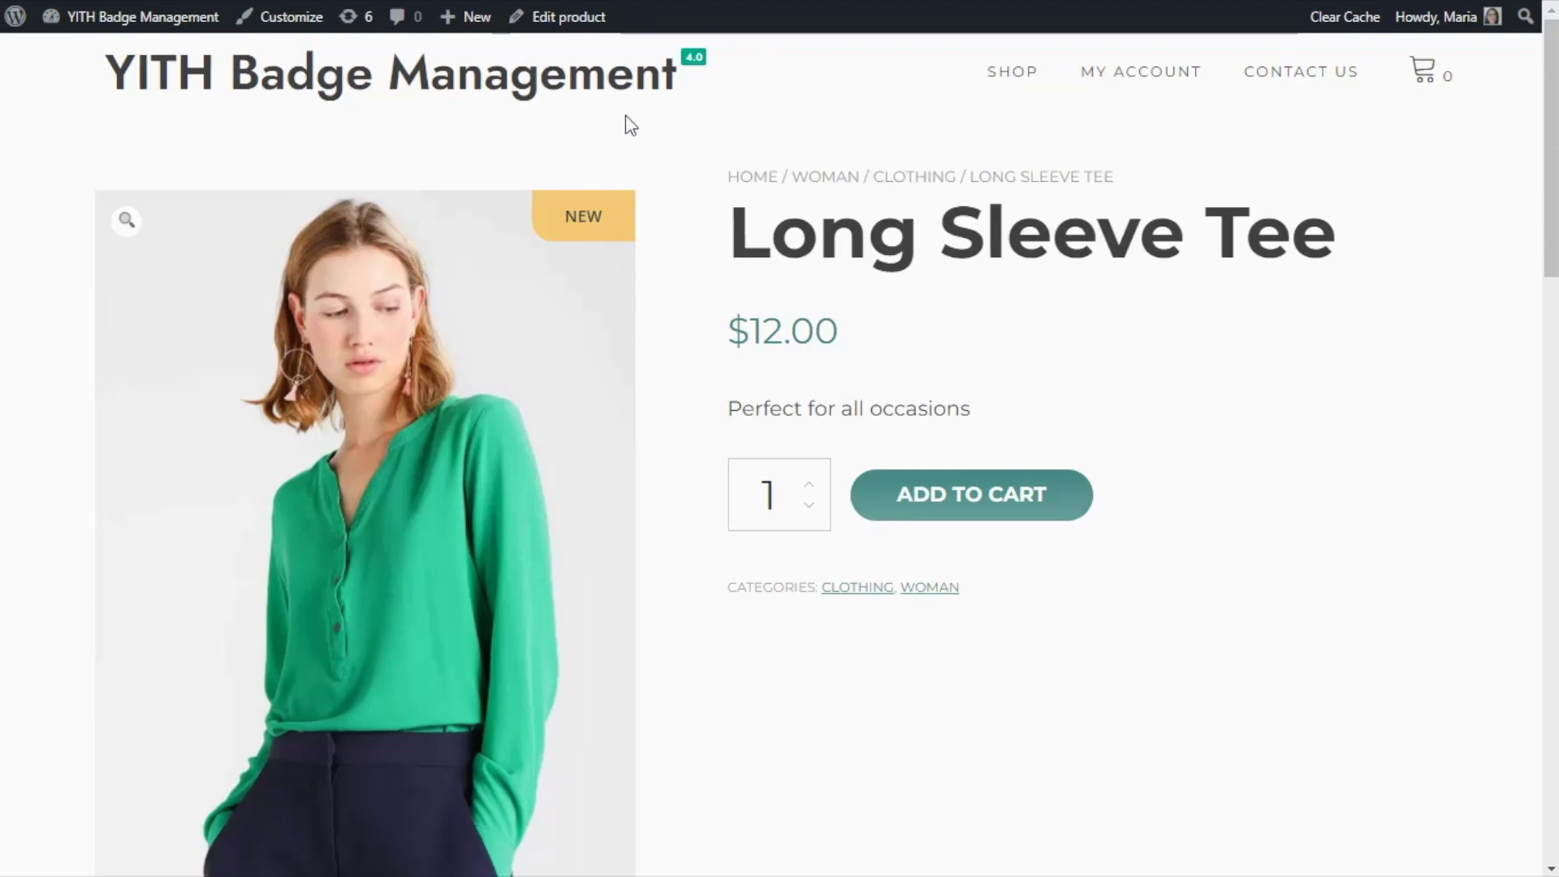
Step: Change the Long Sleeve Tee's publication date to December 15, 2021, update the product and view its page
left_click(577, 31)
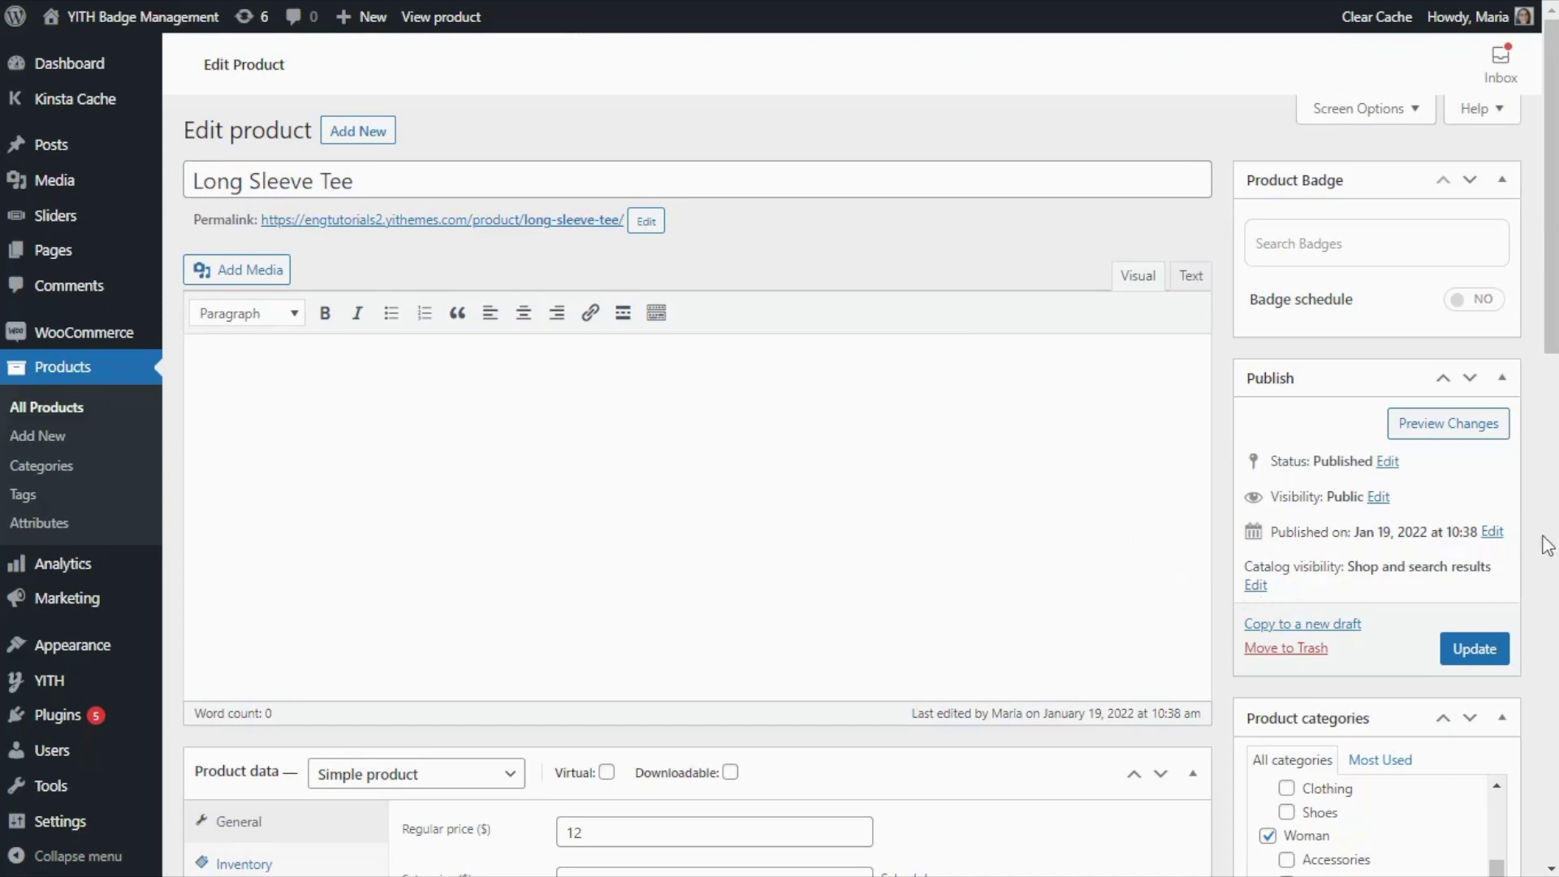
left_click(1492, 532)
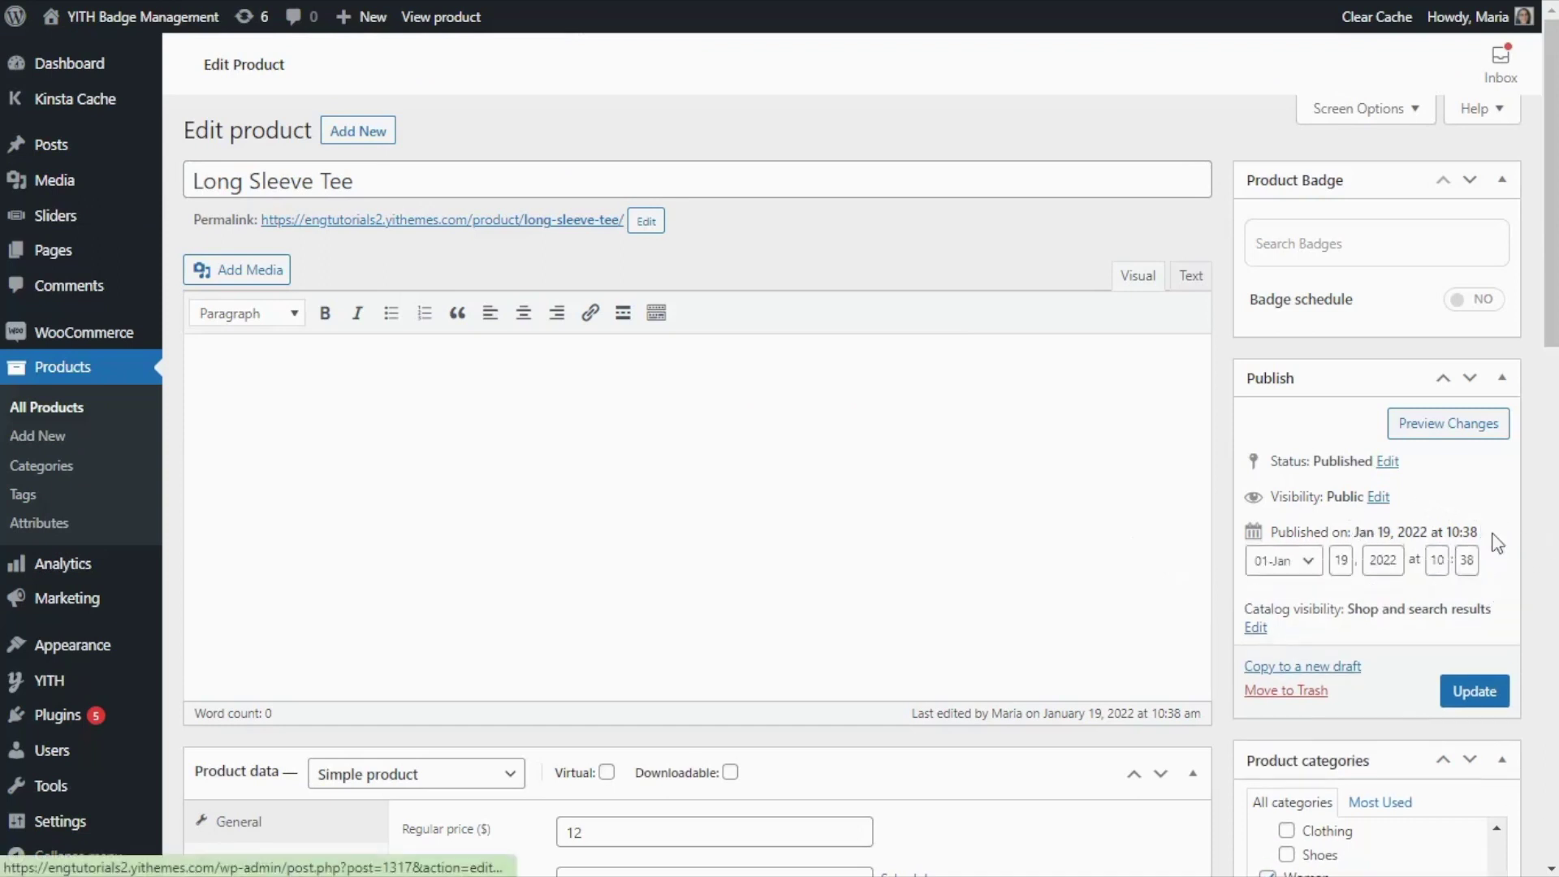
left_click(1313, 575)
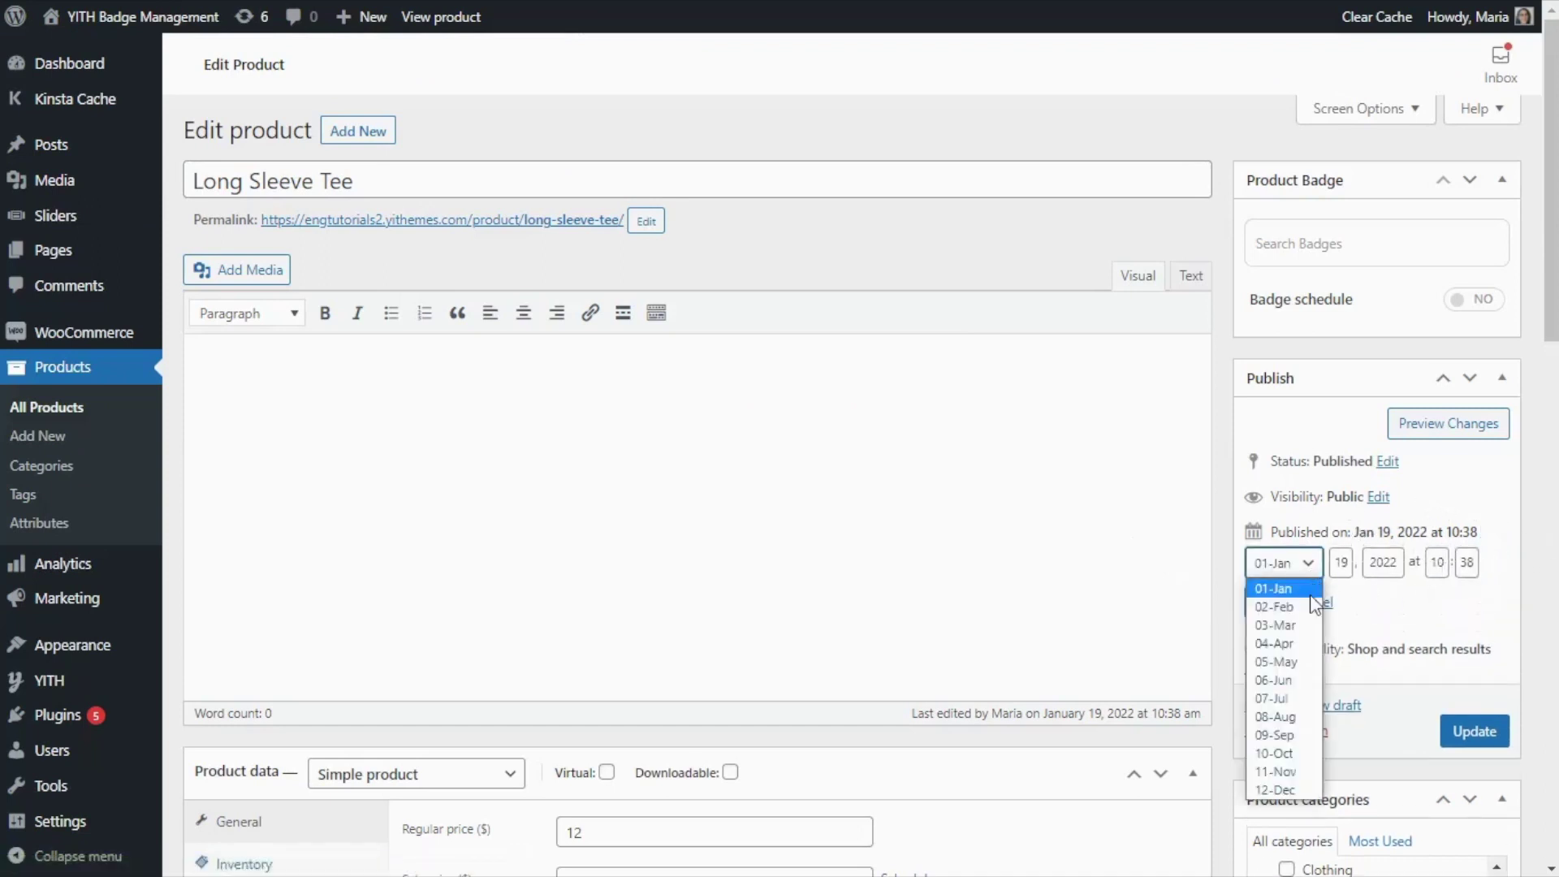
left_click(1303, 792)
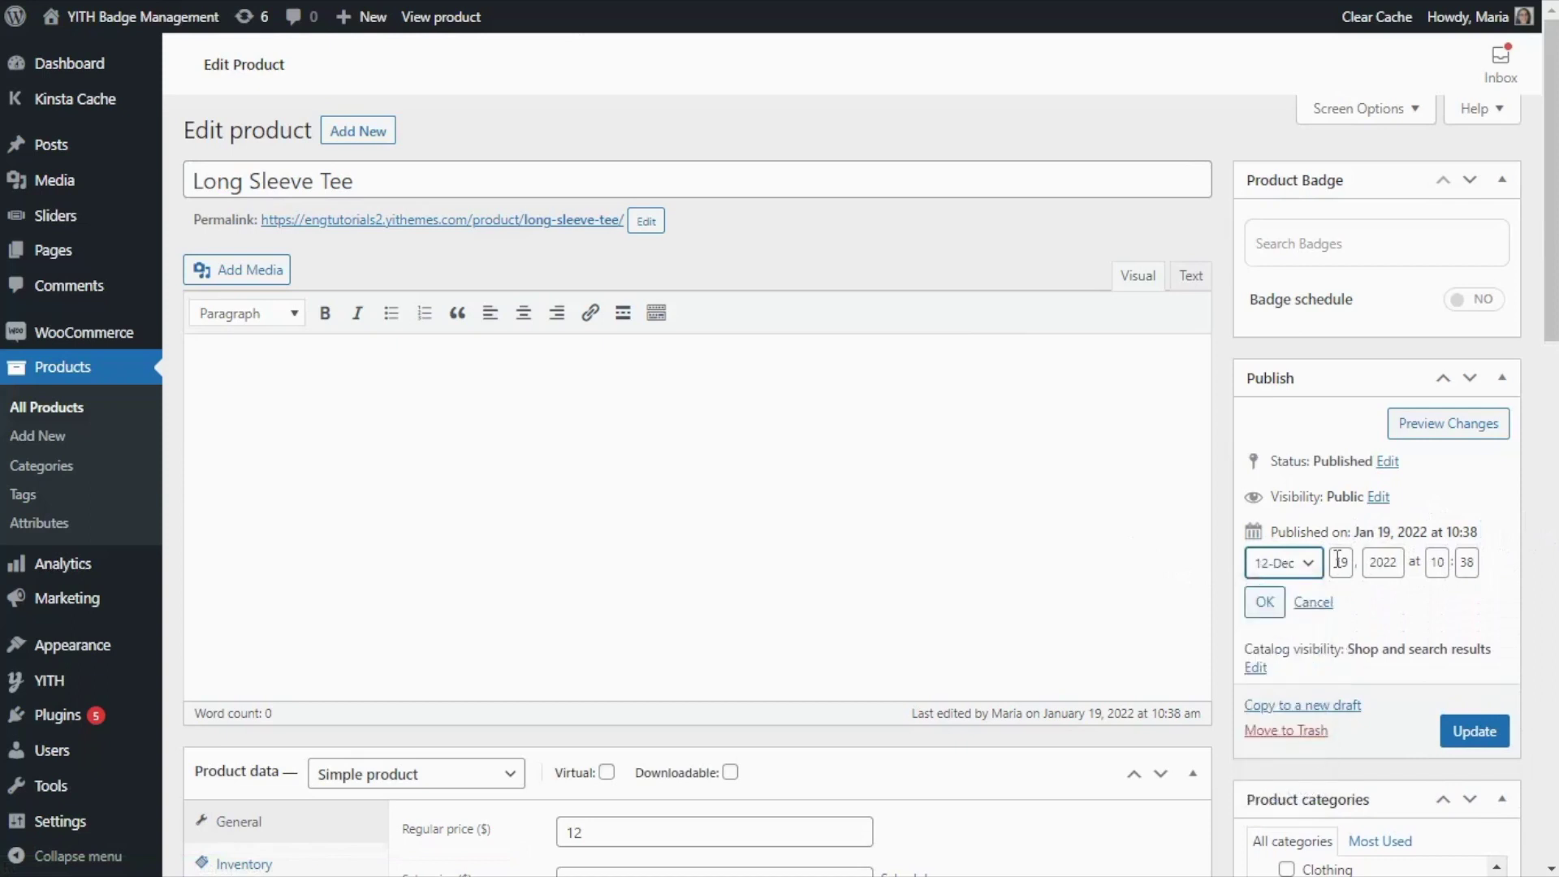
double_click(1341, 562)
type("15")
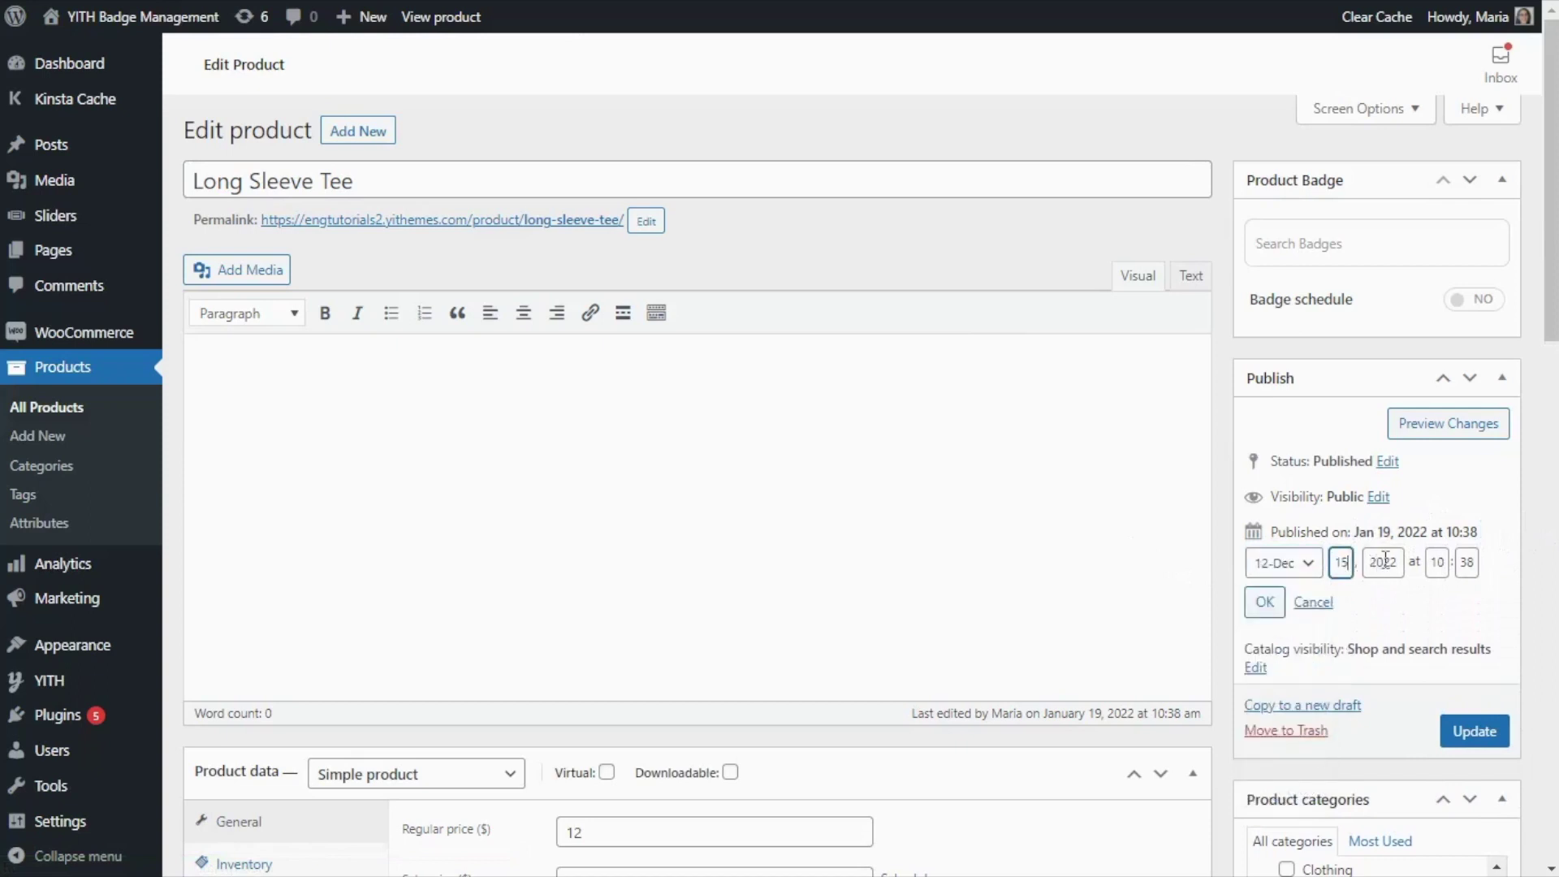
left_click(1396, 560)
key("BackSpace")
type("1")
left_click(1473, 733)
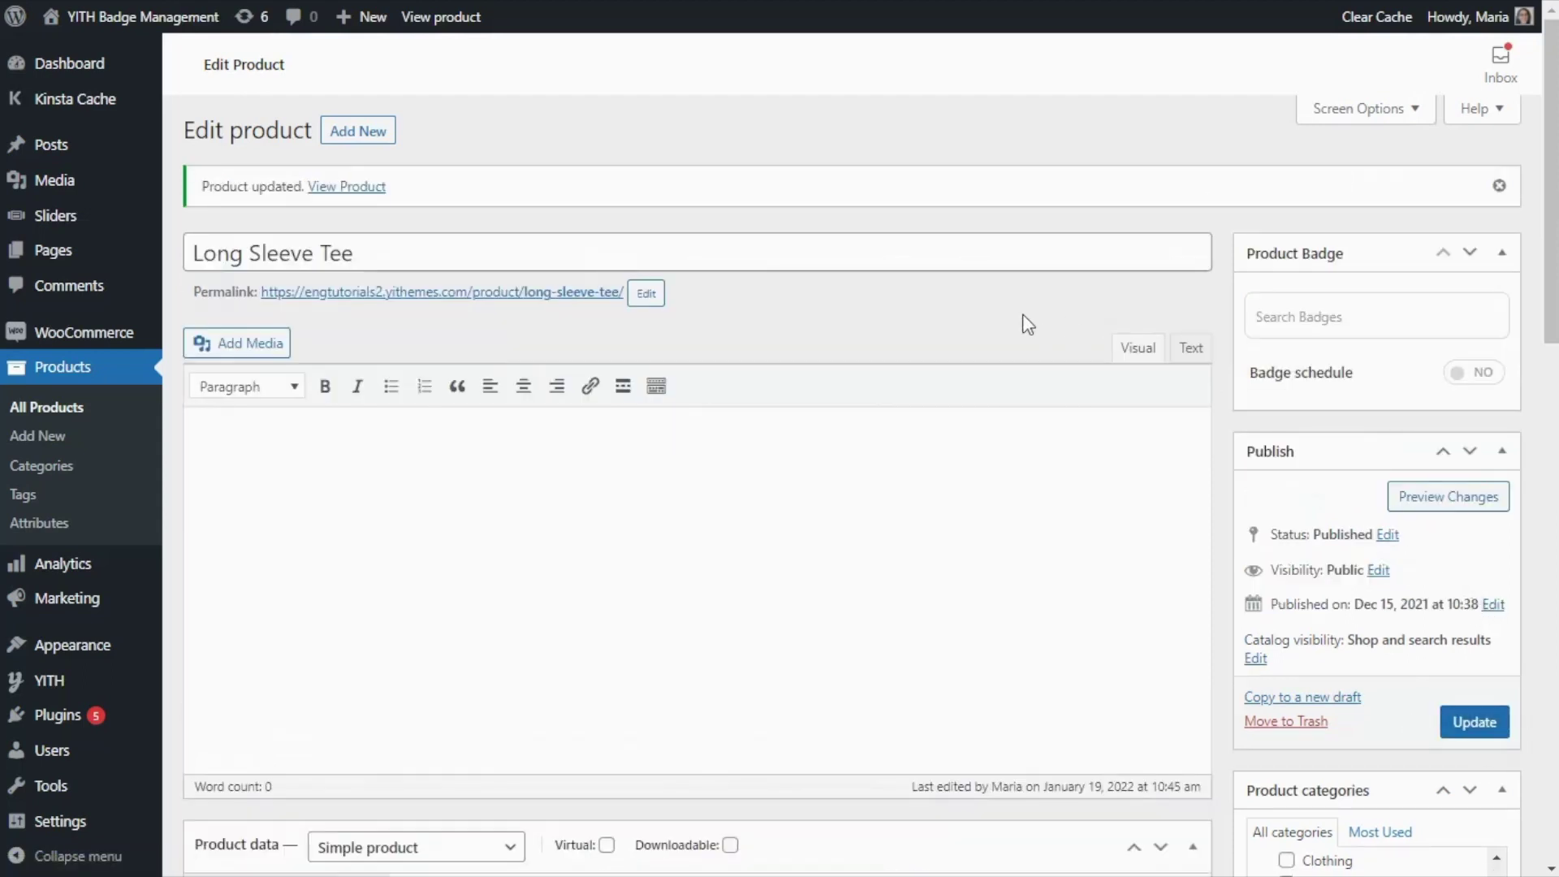
left_click(498, 297)
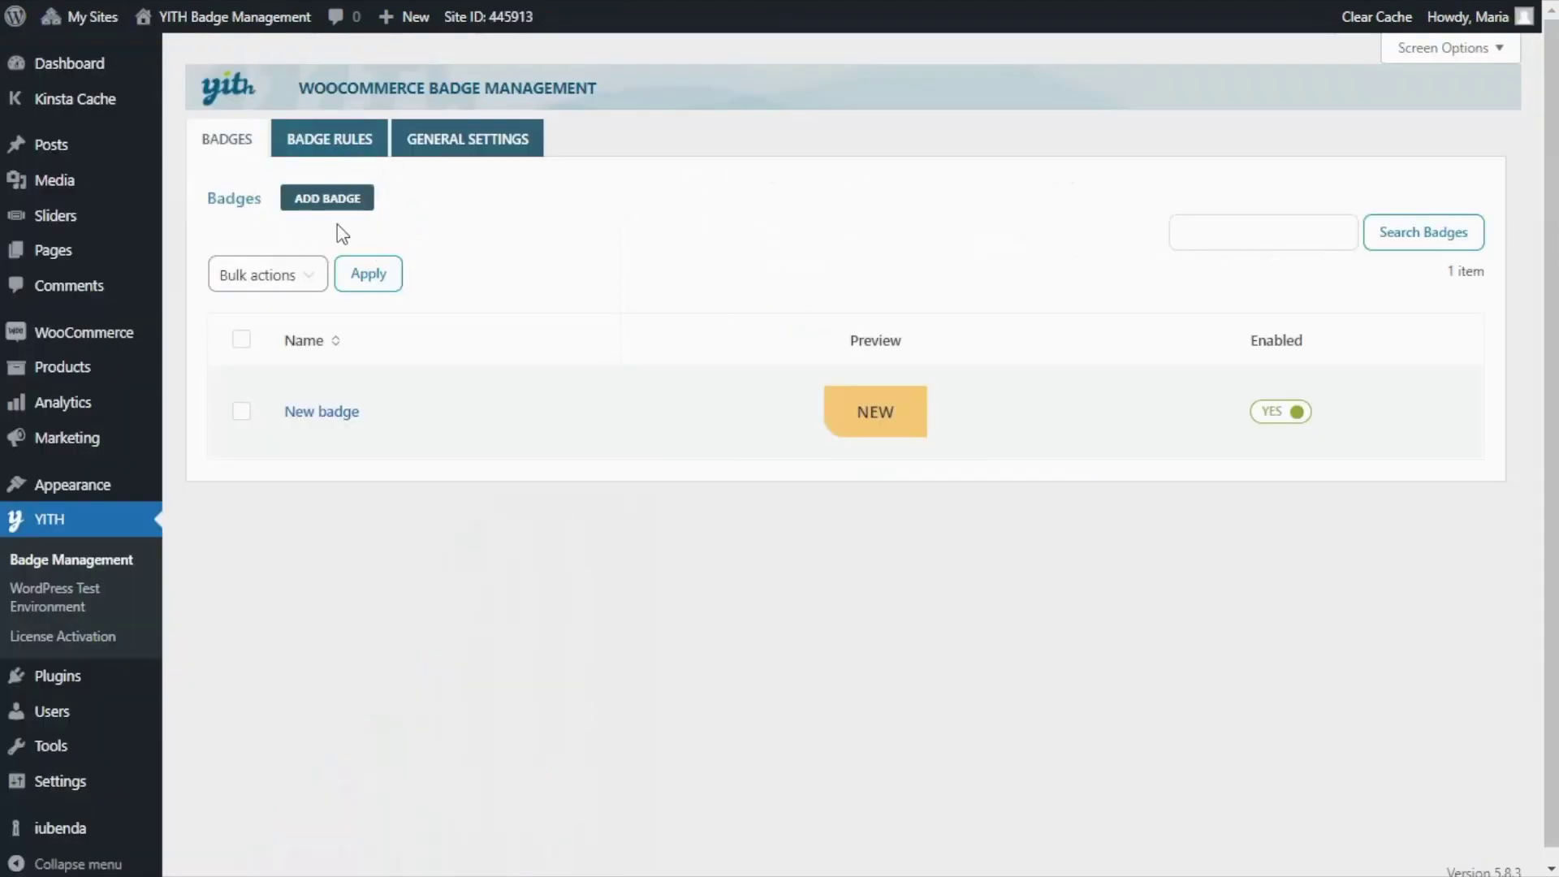
Step: Start a new badge of the Image badge type and name it "Black Friday"
left_click(330, 203)
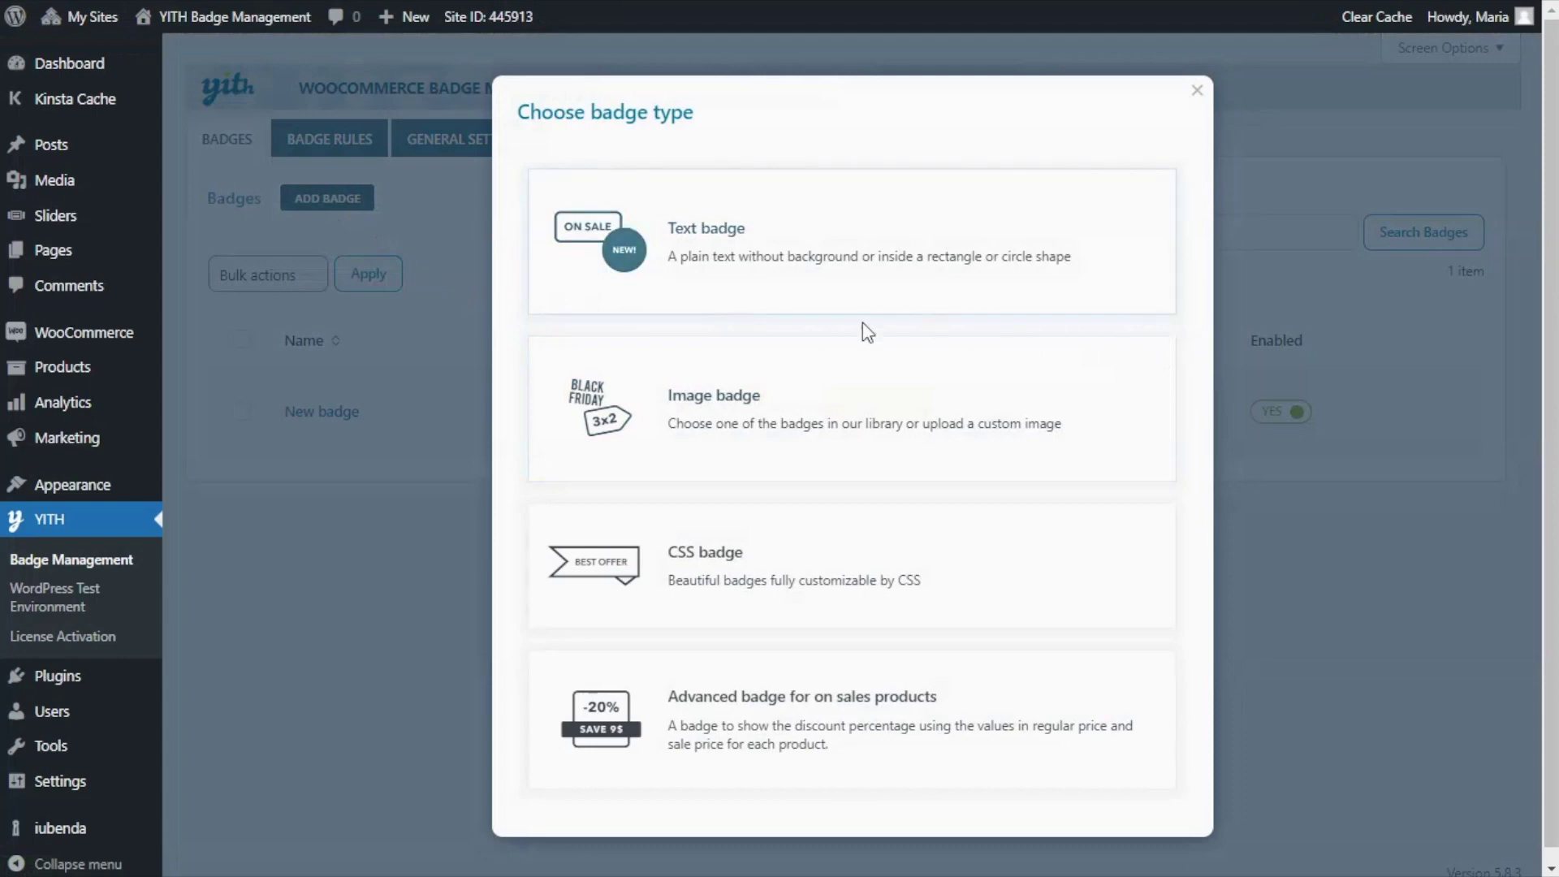
left_click(818, 403)
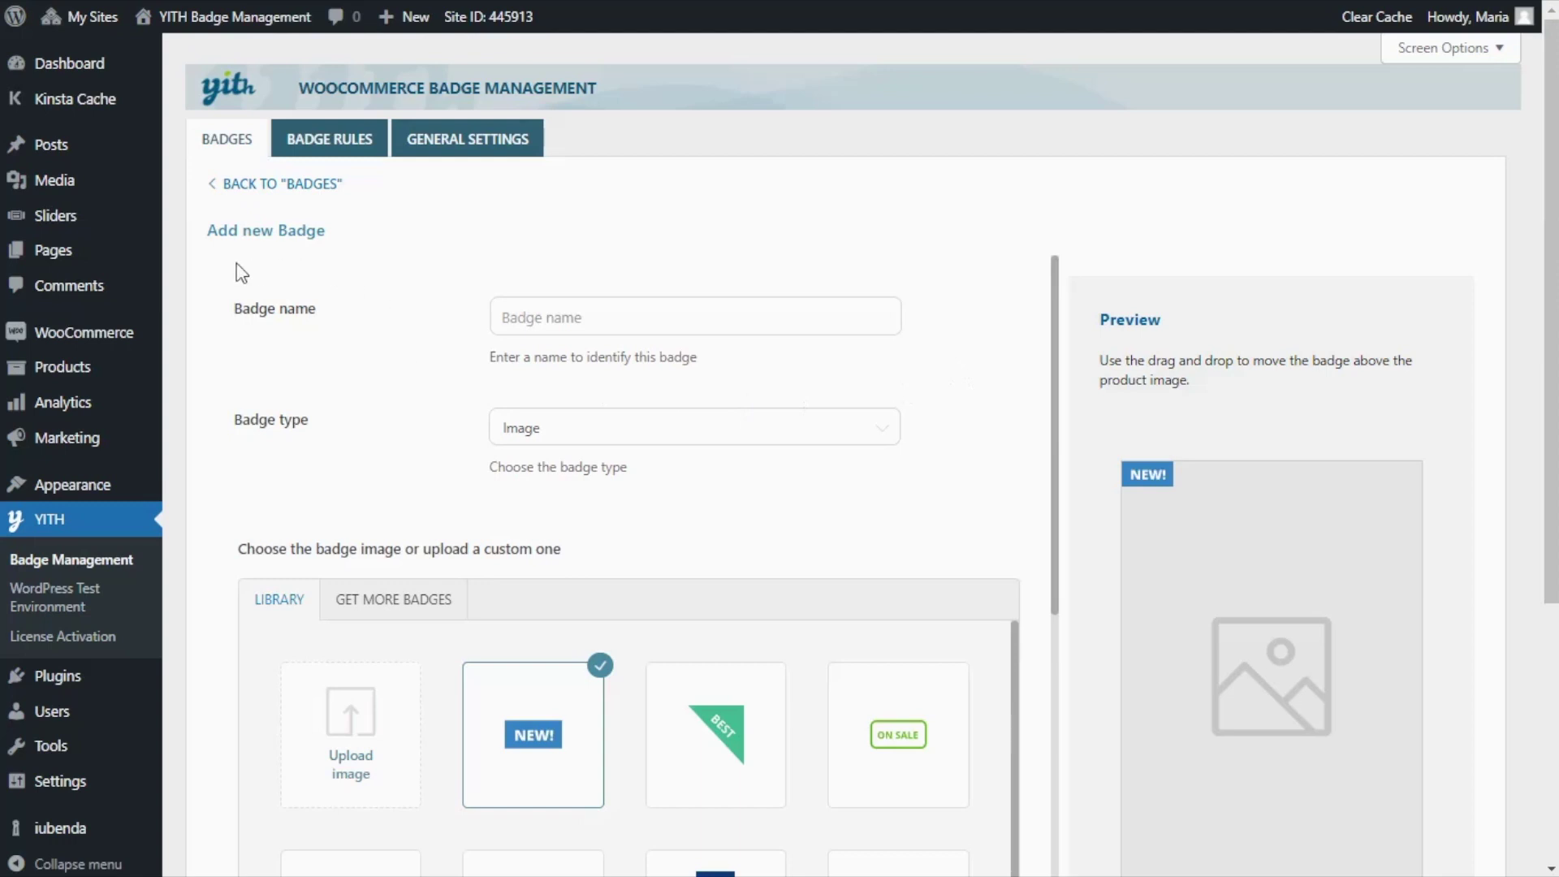
left_click(530, 316)
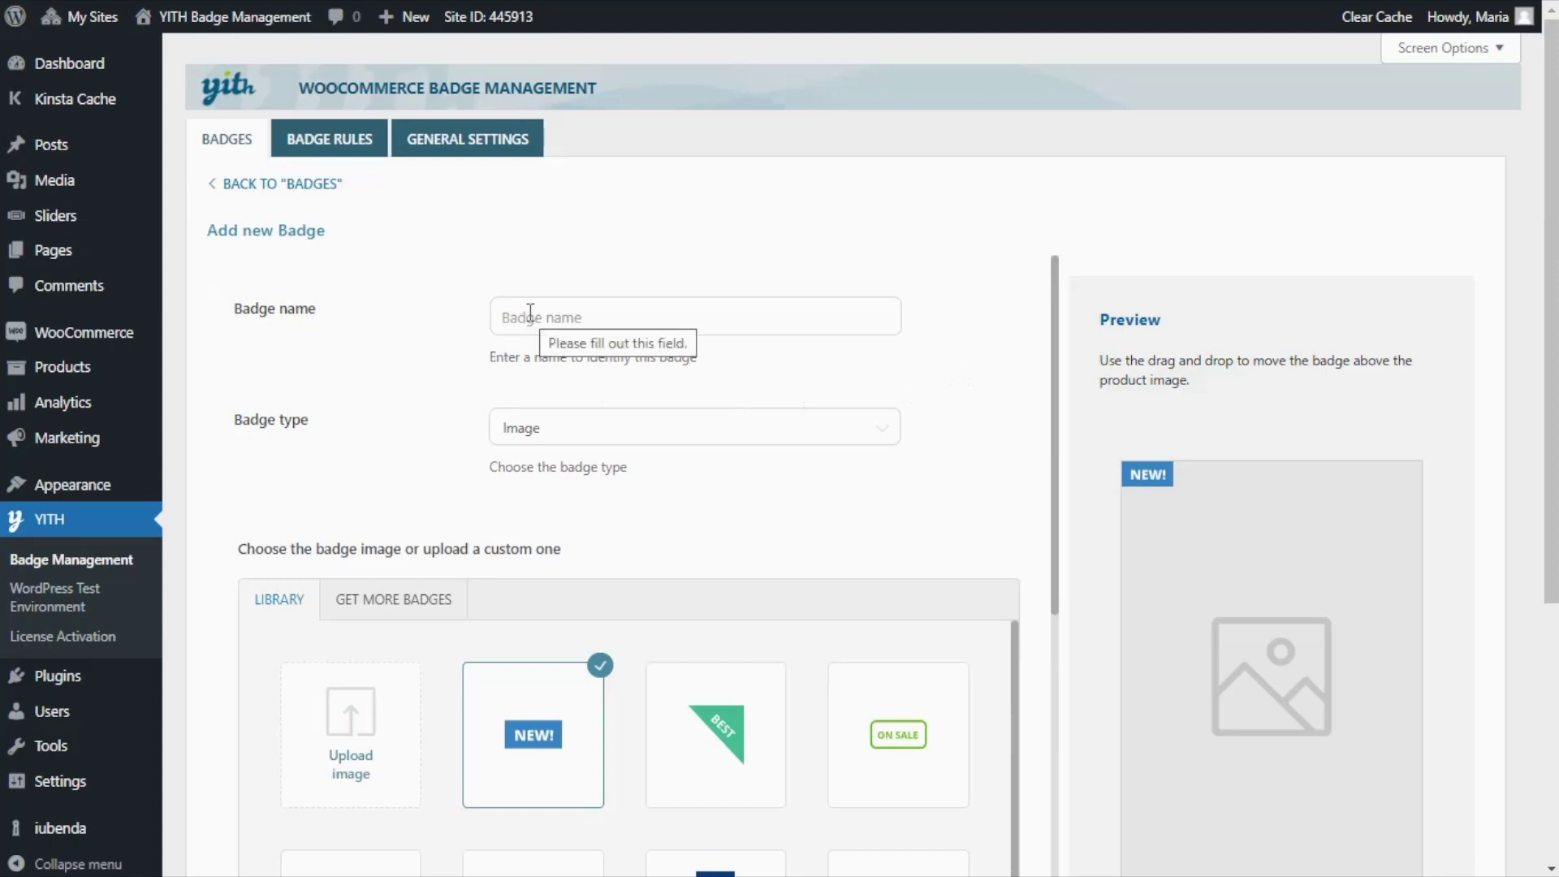
type("Black Friday")
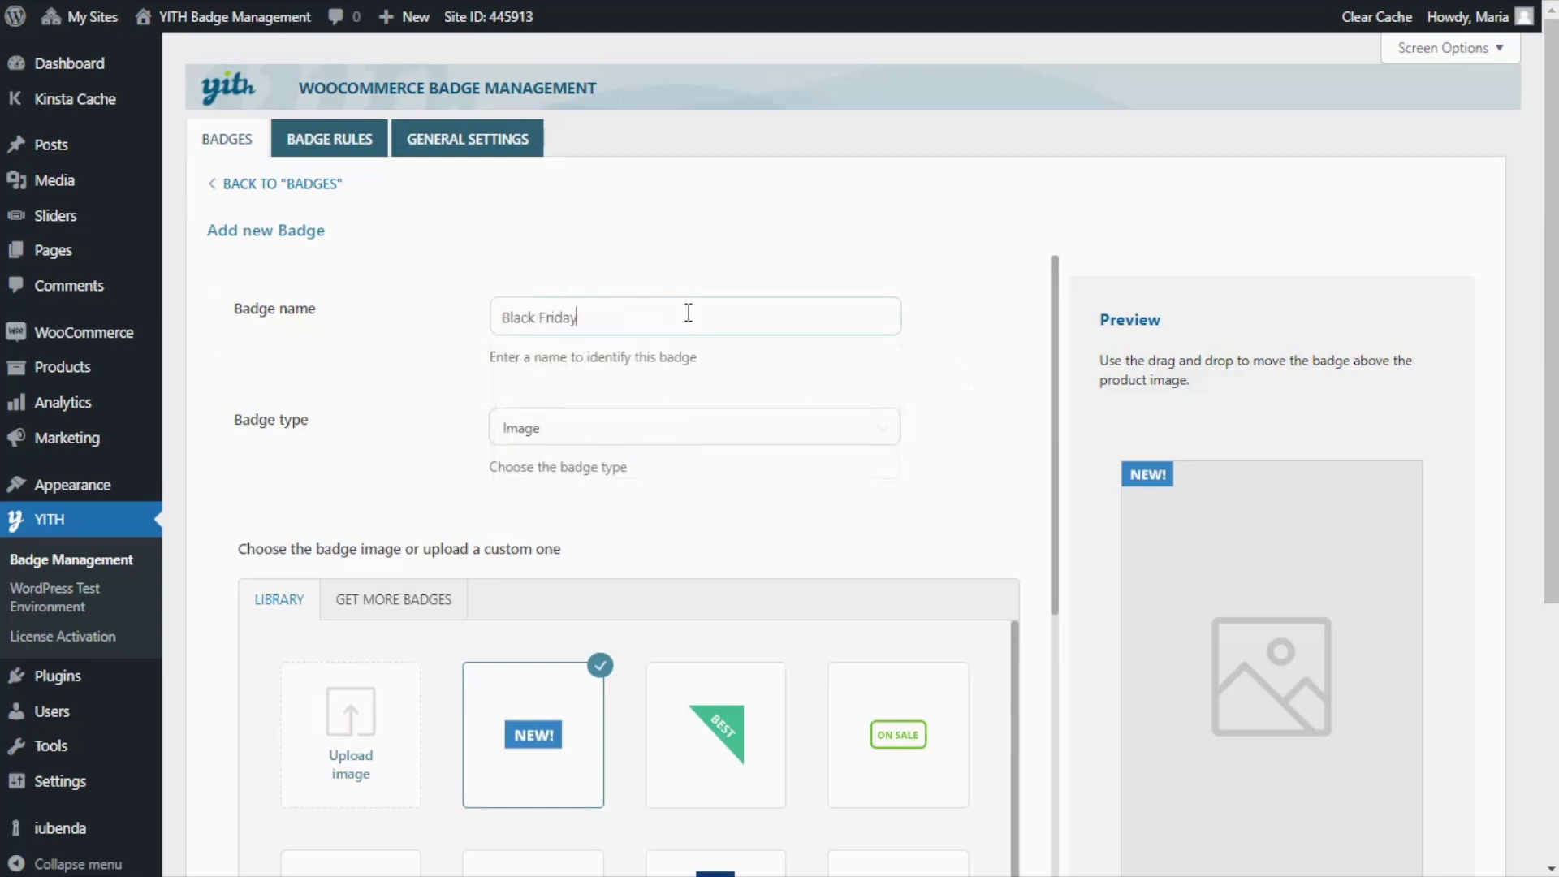
Step: Add the "Black Friday Sale!" image from the extra badges to the badge library and return to the library
scroll(1004, 400, "down", 3)
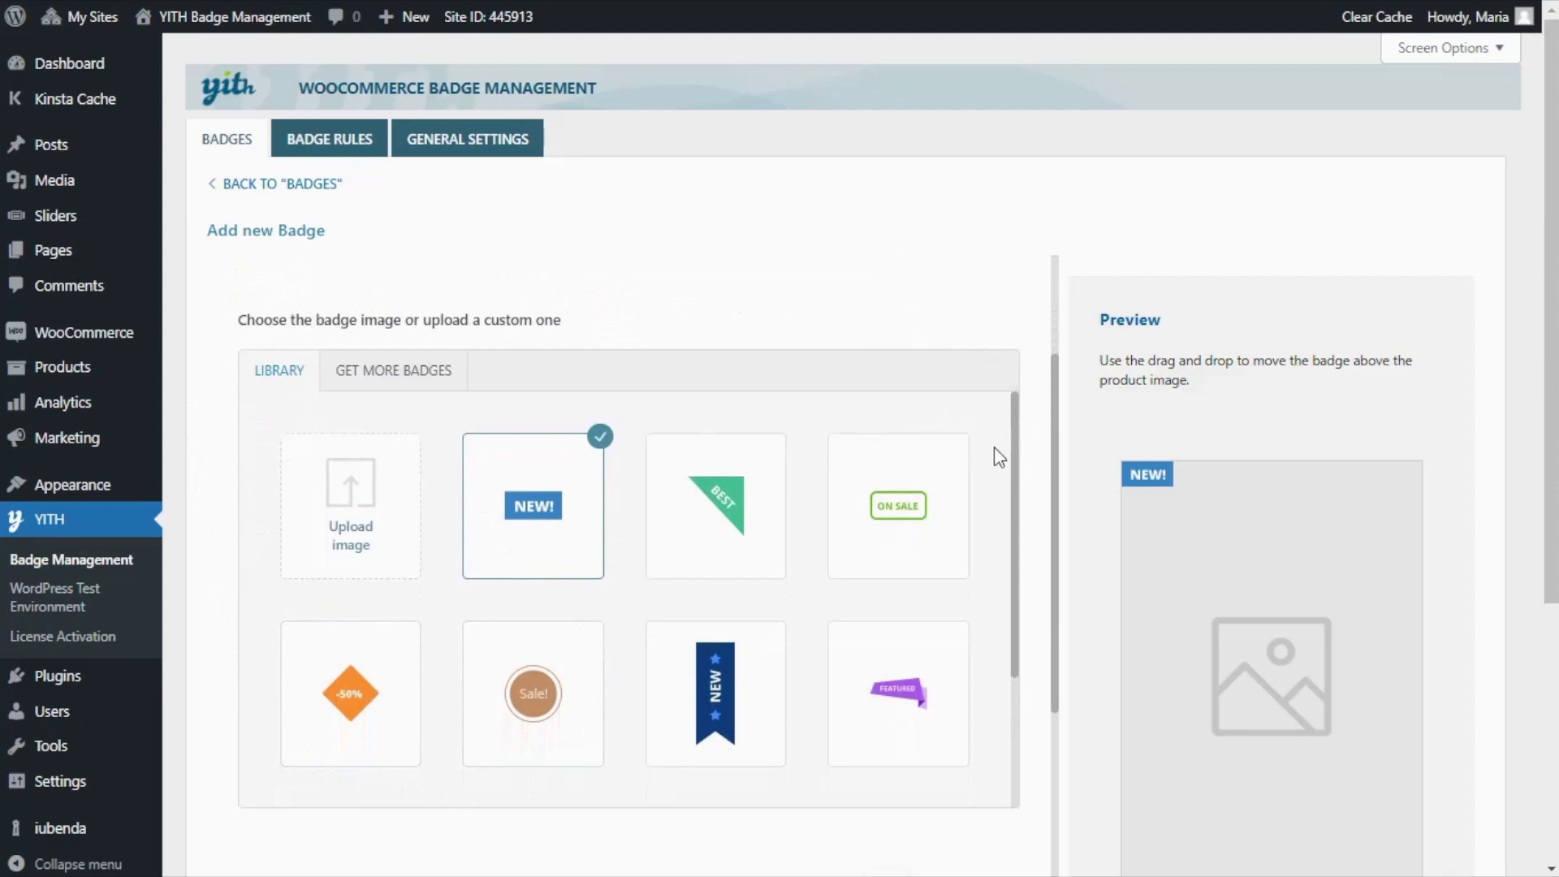
scroll(997, 472, "down", 3)
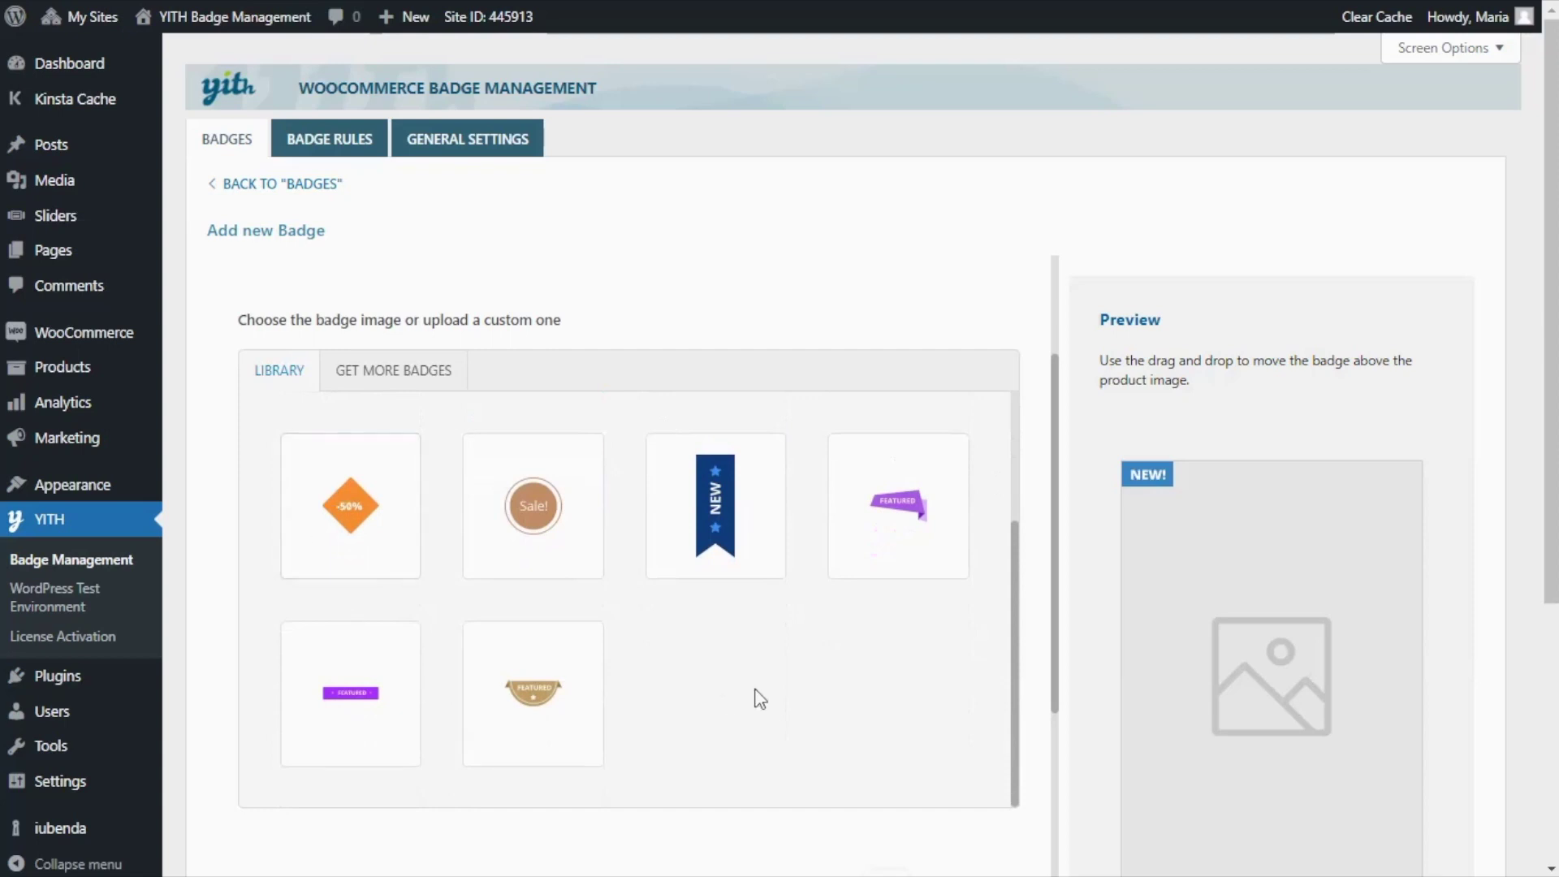
scroll(840, 681, "up", 3)
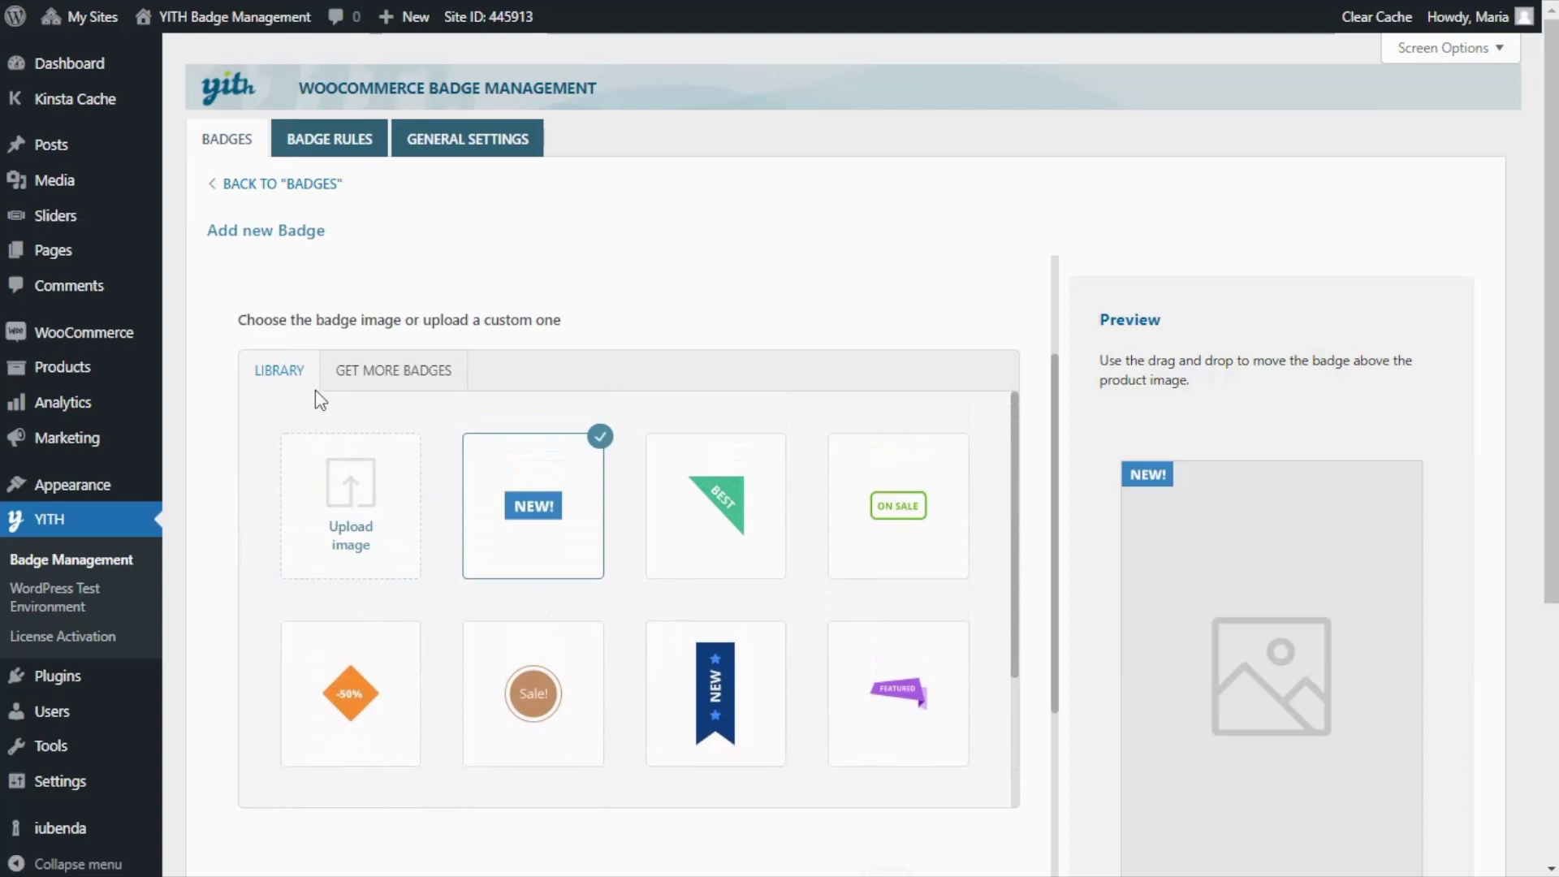
left_click(452, 380)
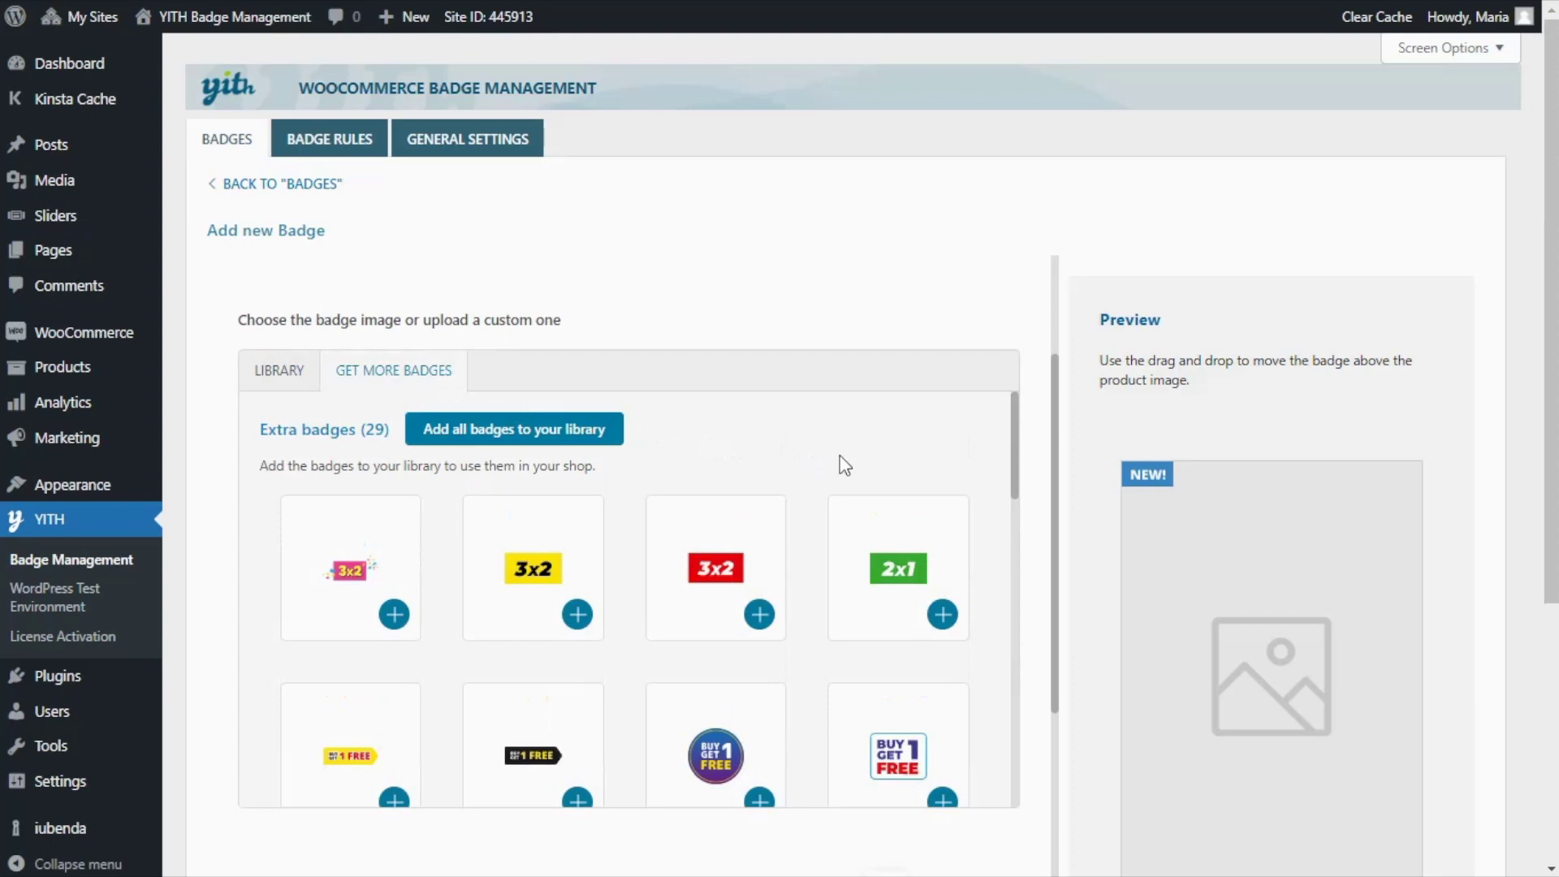
scroll(814, 526, "down", 1)
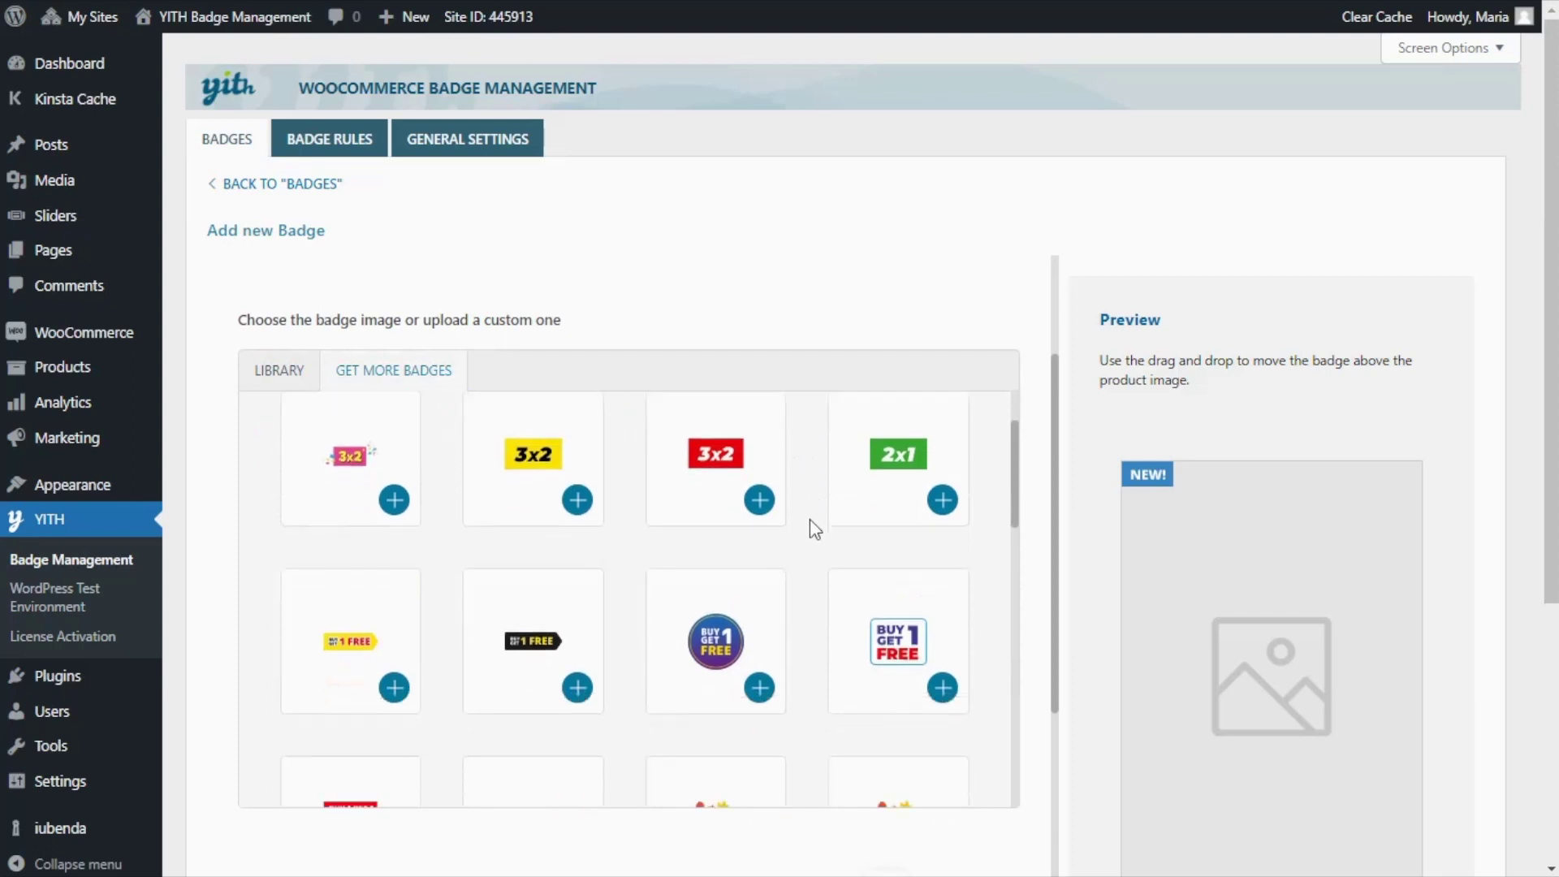
scroll(814, 528, "down", 2)
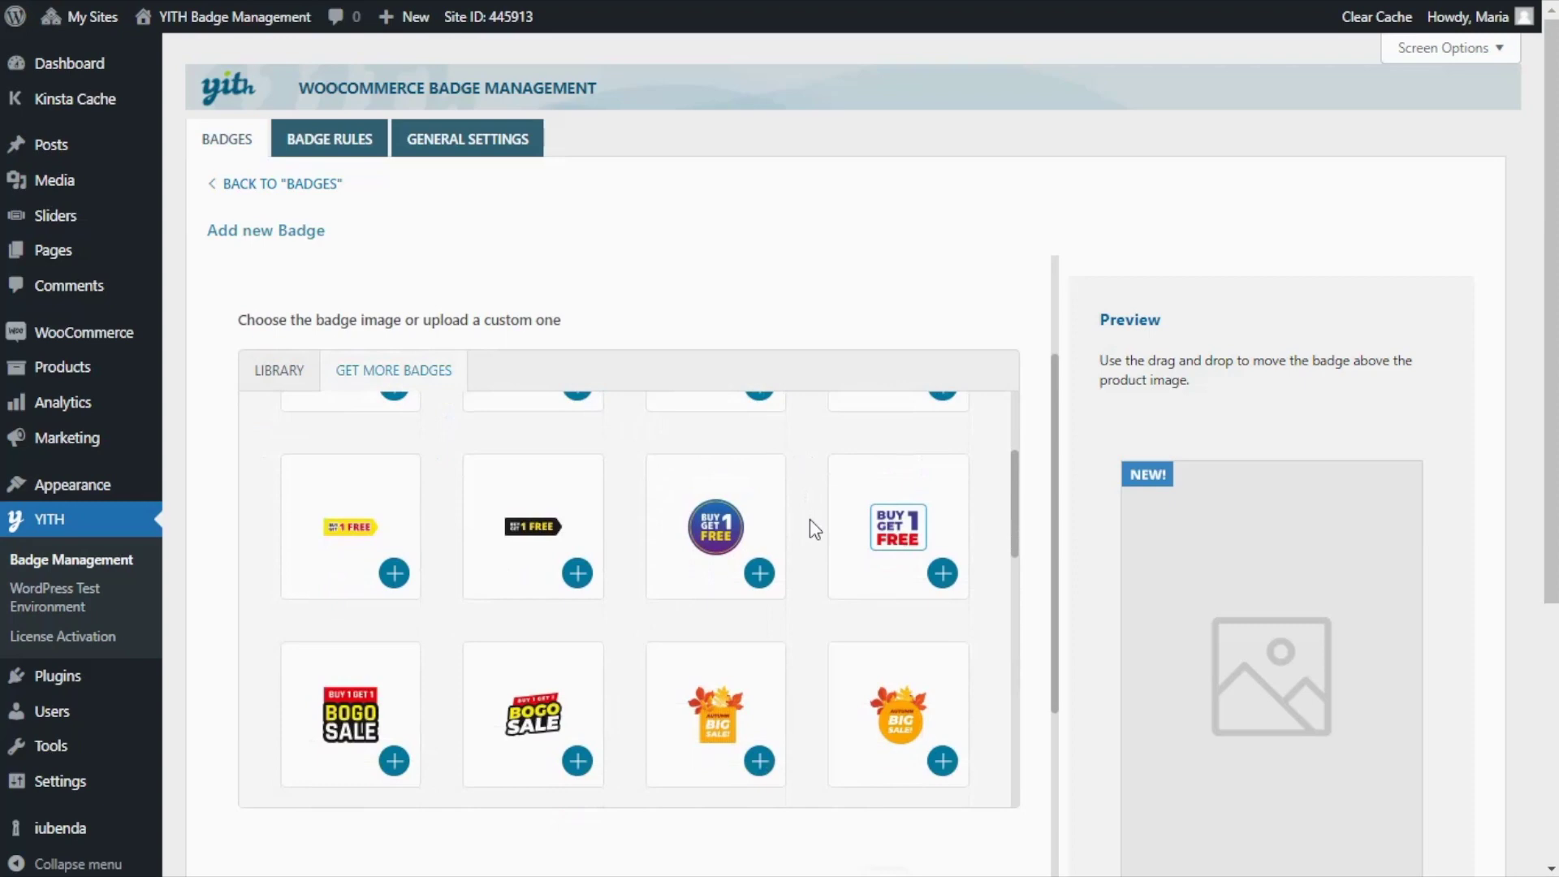
scroll(811, 520, "down", 3)
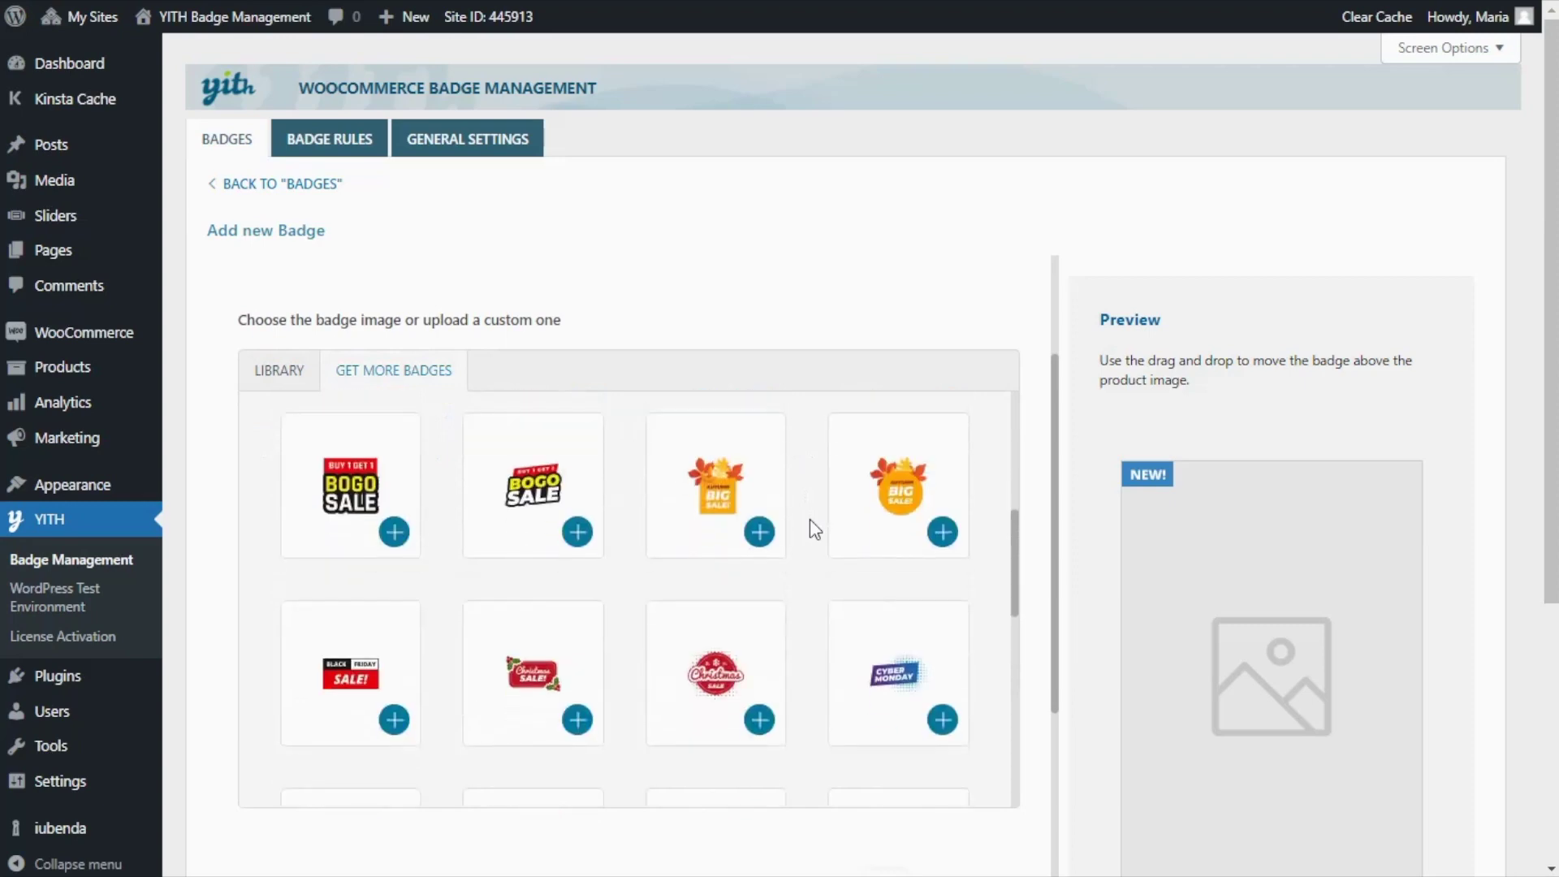
scroll(811, 519, "down", 1)
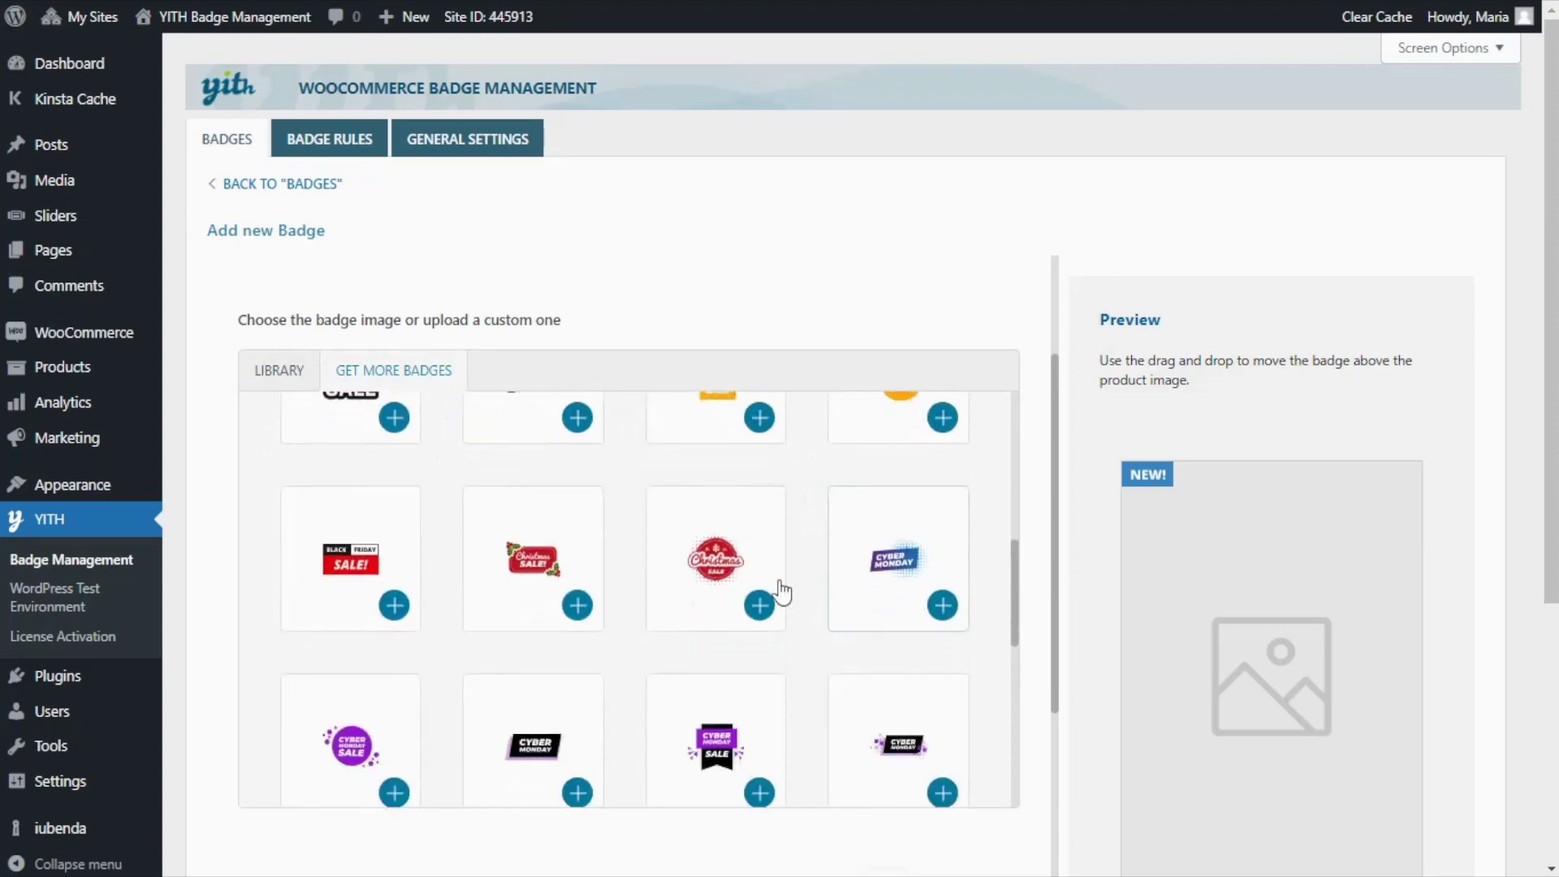
left_click(388, 609)
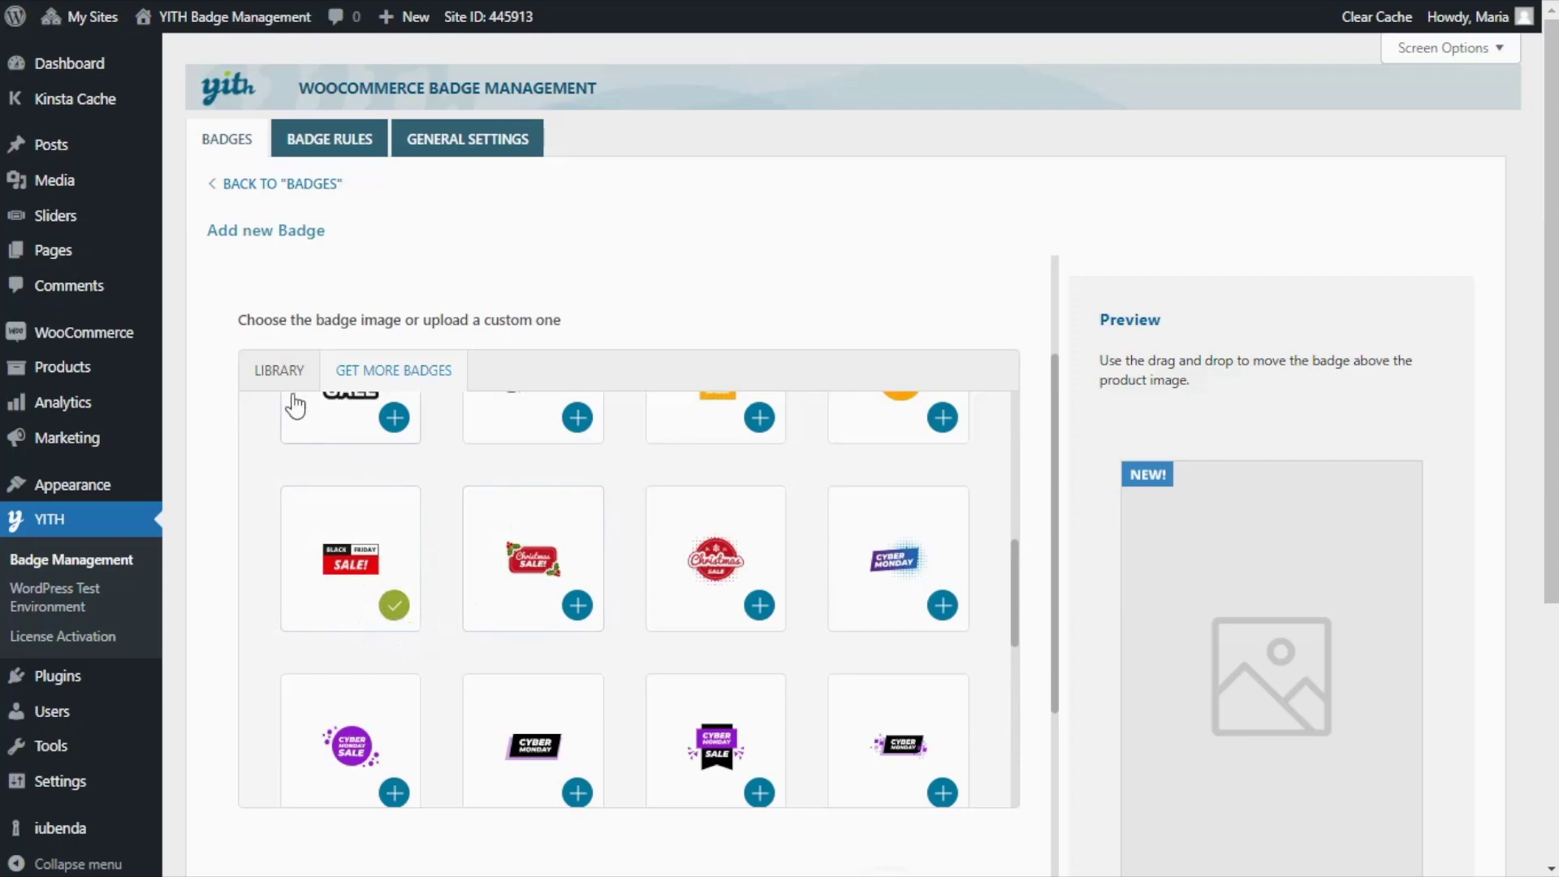
left_click(282, 373)
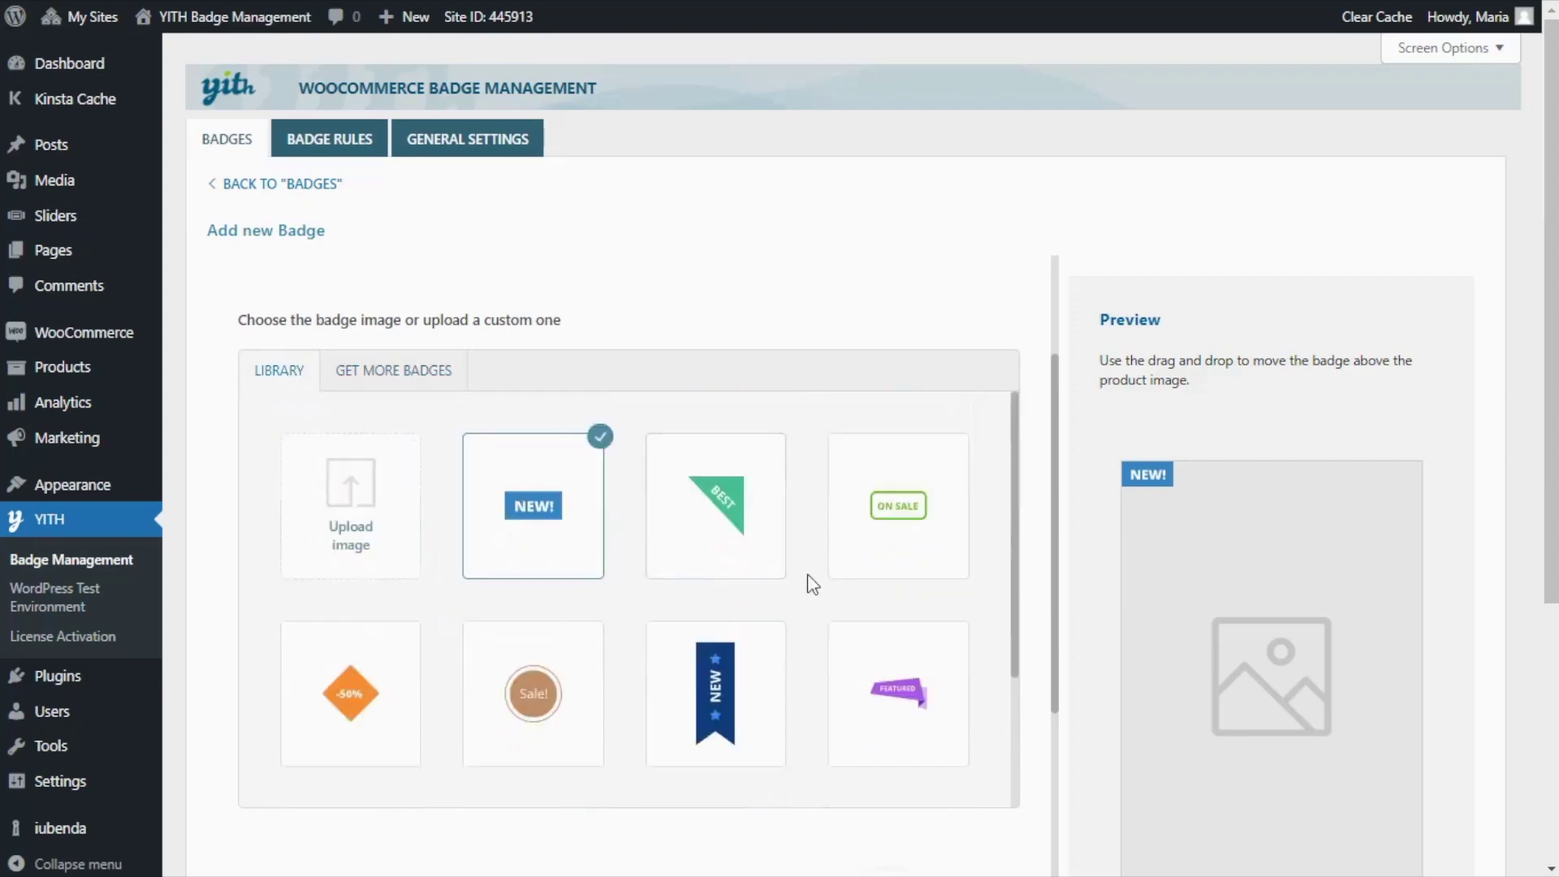
Step: Use the "Black Friday Sale!" library image for the badge, set its alignment to Right and save the badge
scroll(811, 581, "down", 3)
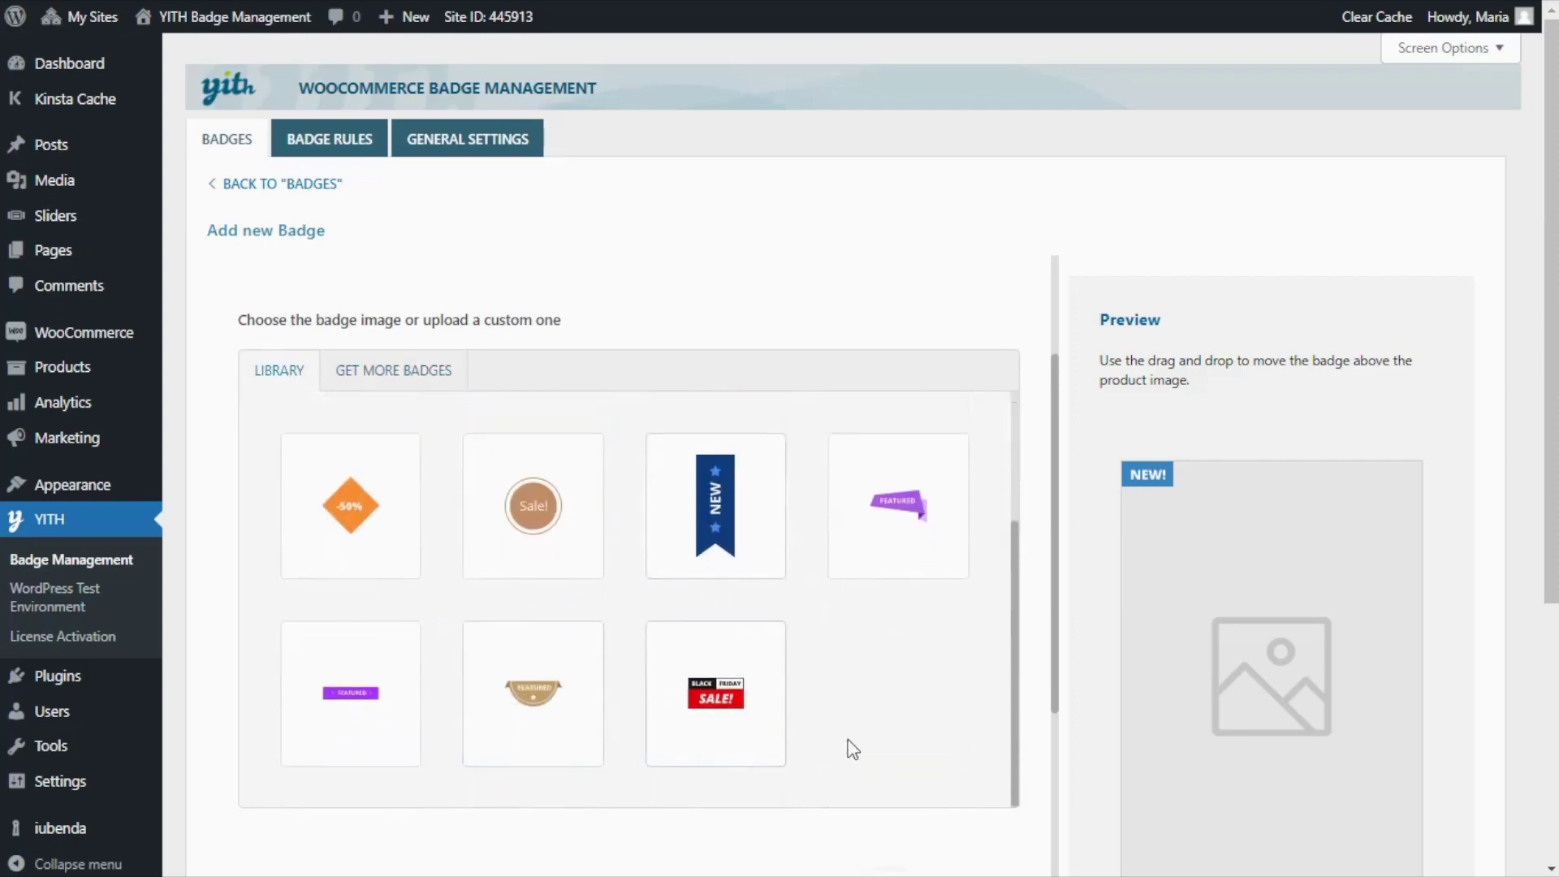
left_click(753, 659)
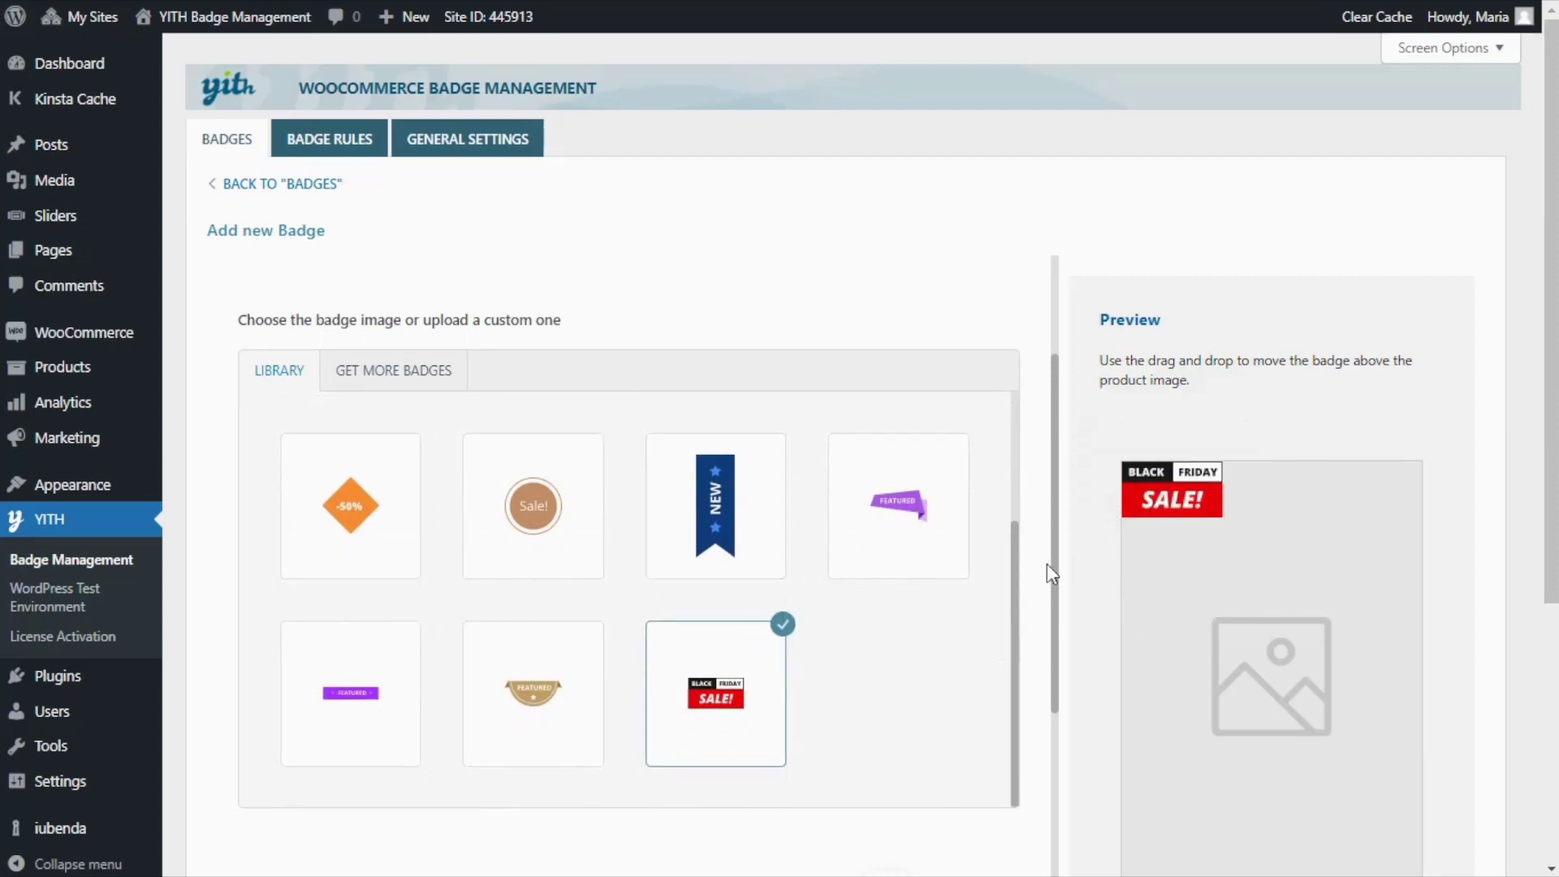
scroll(1041, 565, "down", 3)
scroll(1041, 564, "down", 2)
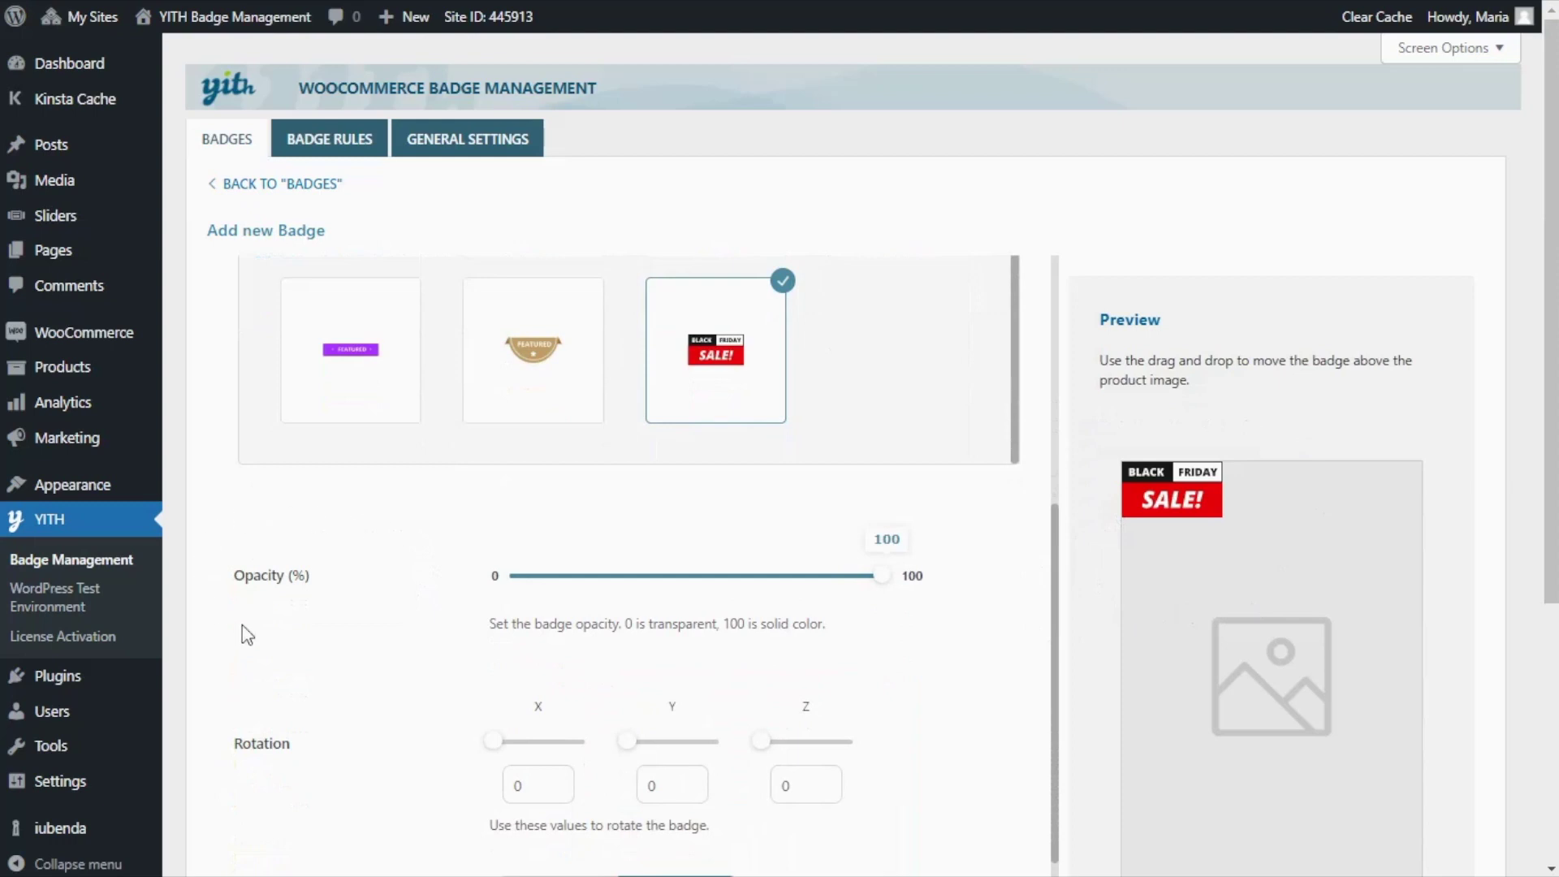
scroll(397, 607, "down", 6)
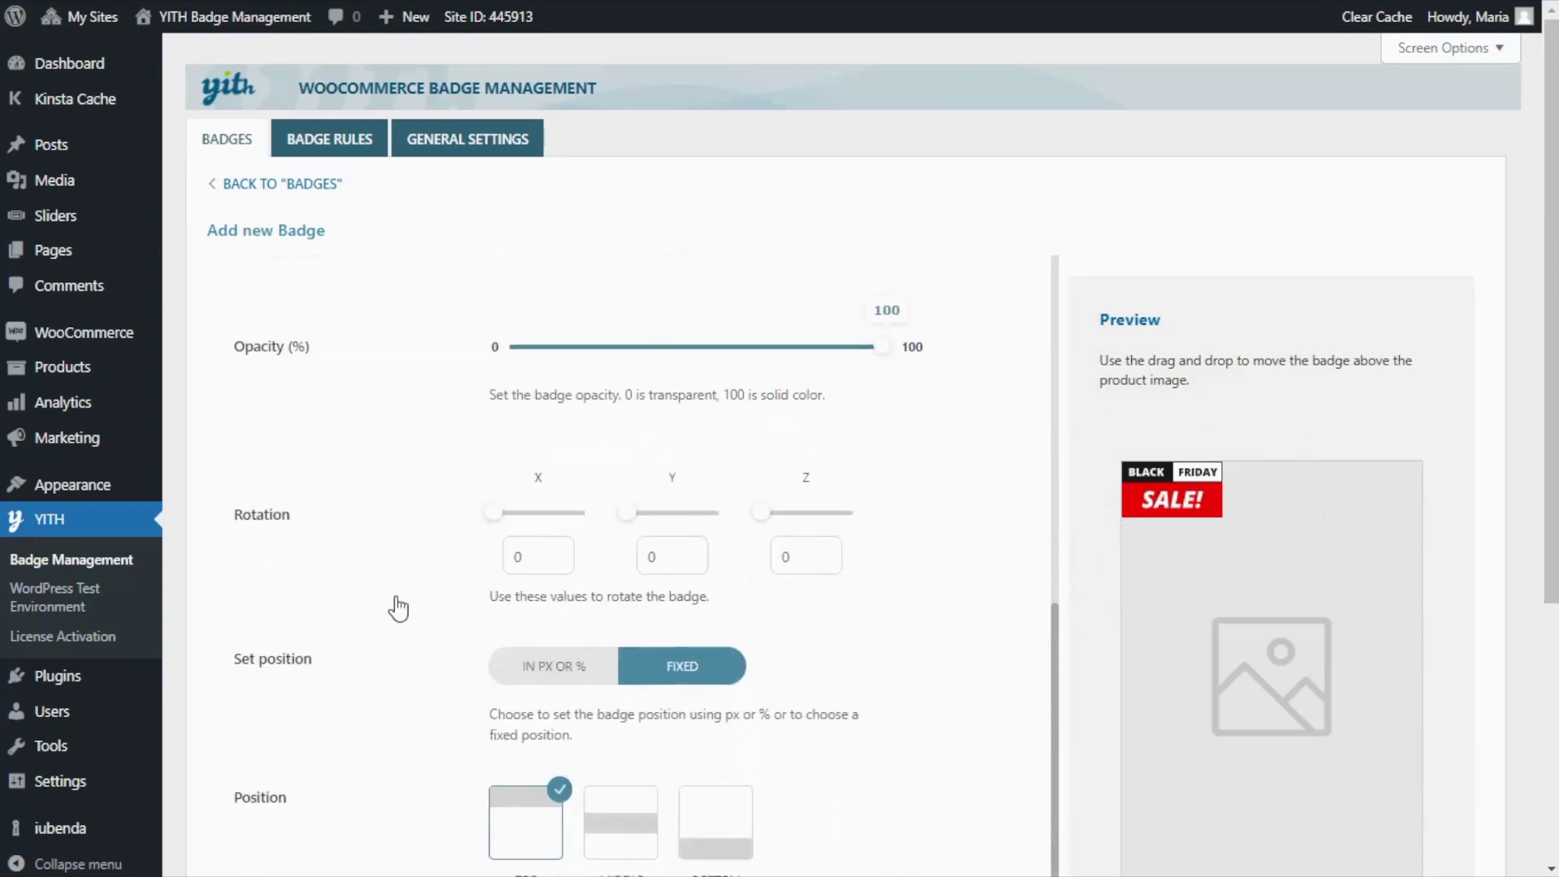
scroll(393, 566, "down", 2)
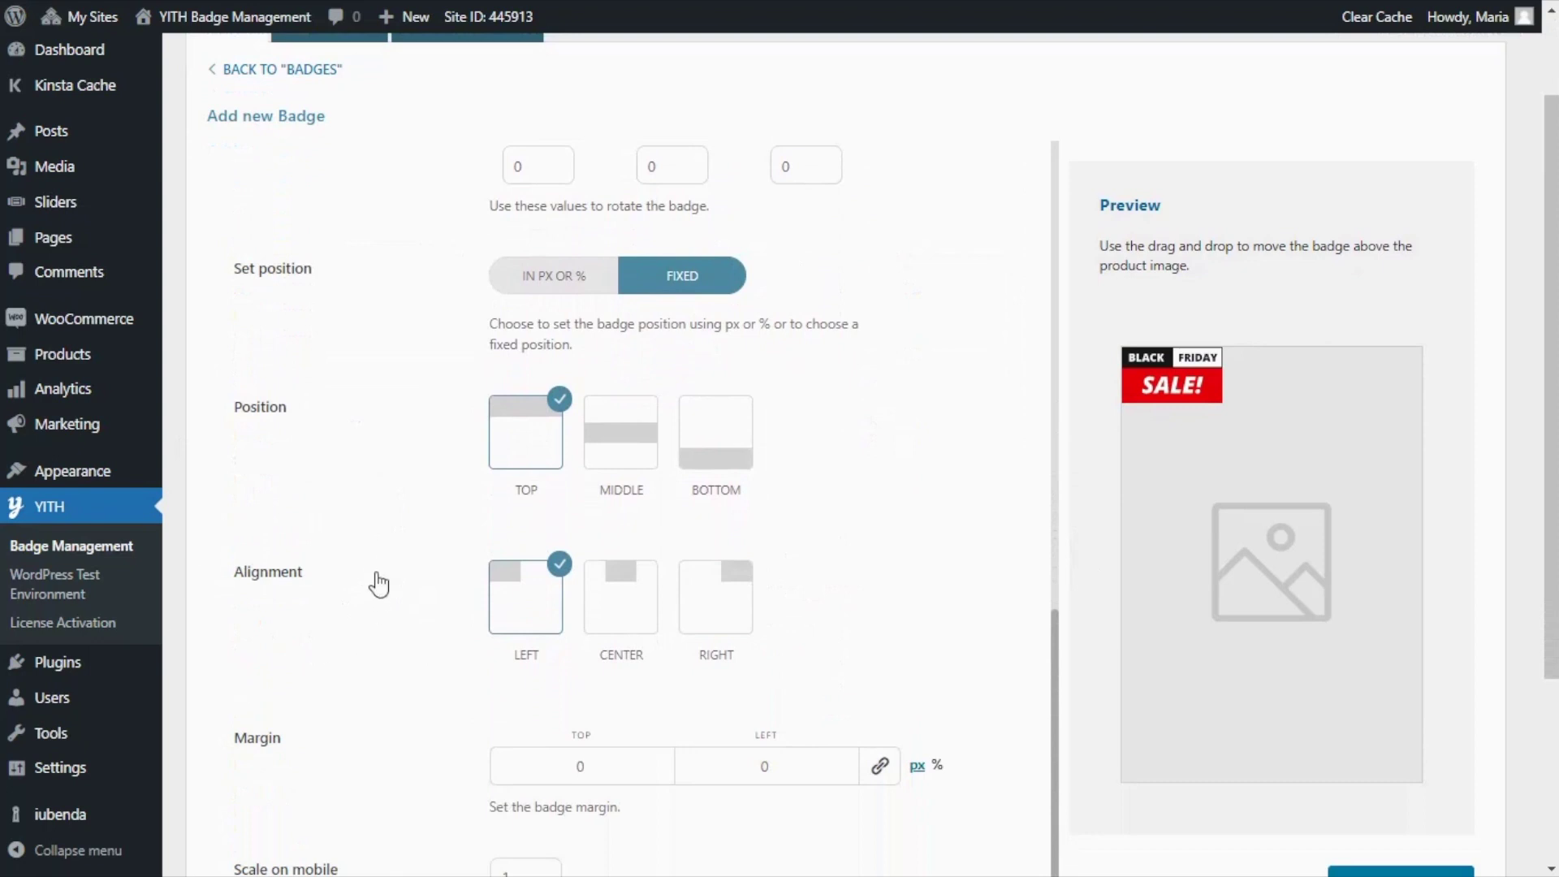
left_click(725, 626)
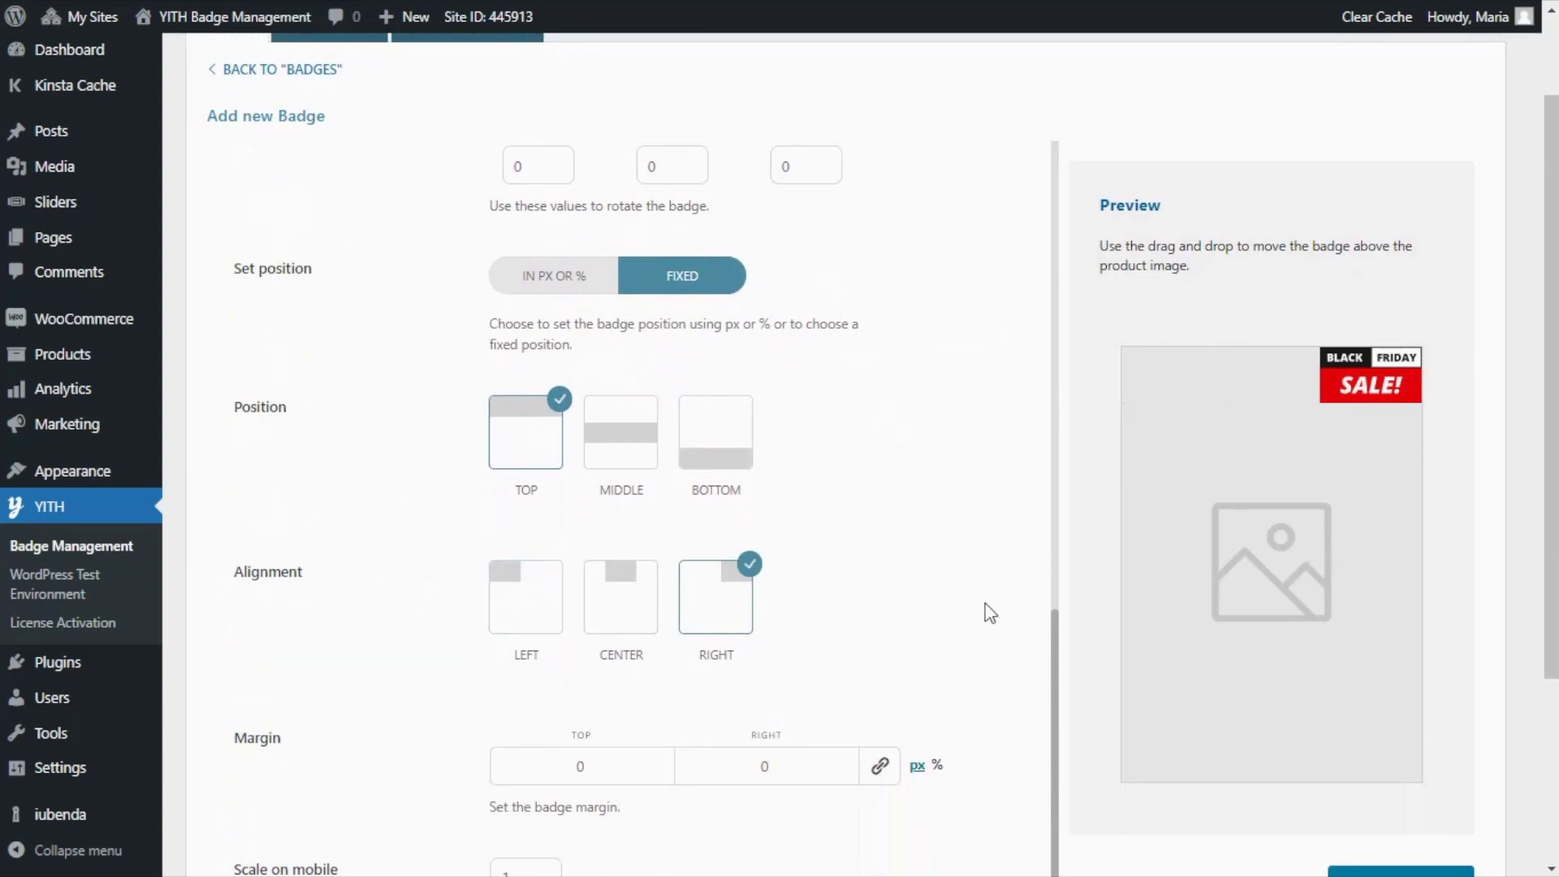
scroll(990, 613, "down", 3)
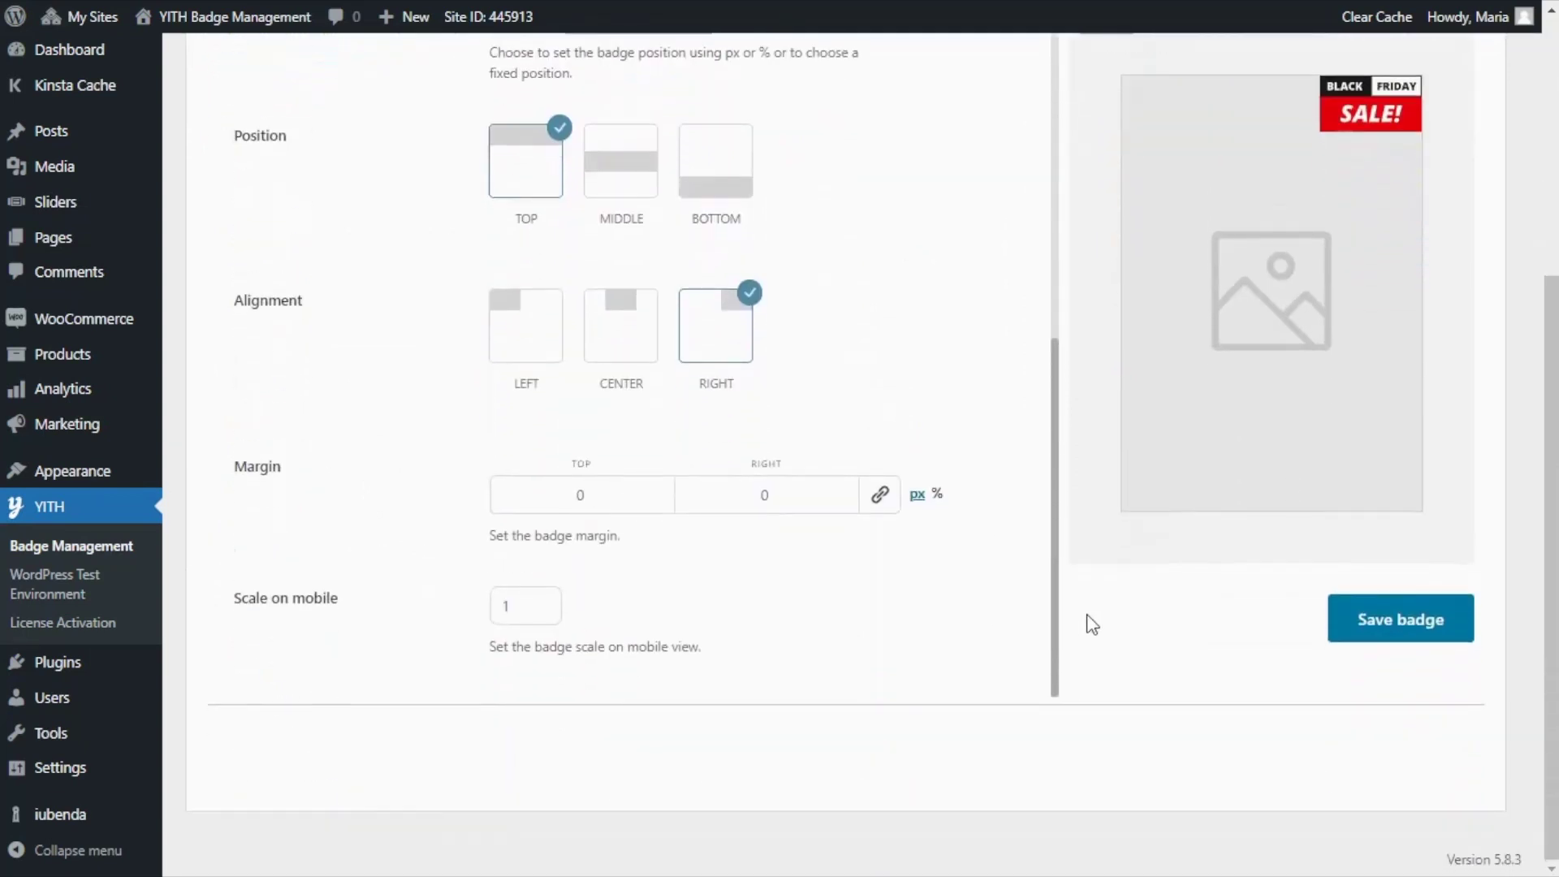
left_click(1401, 625)
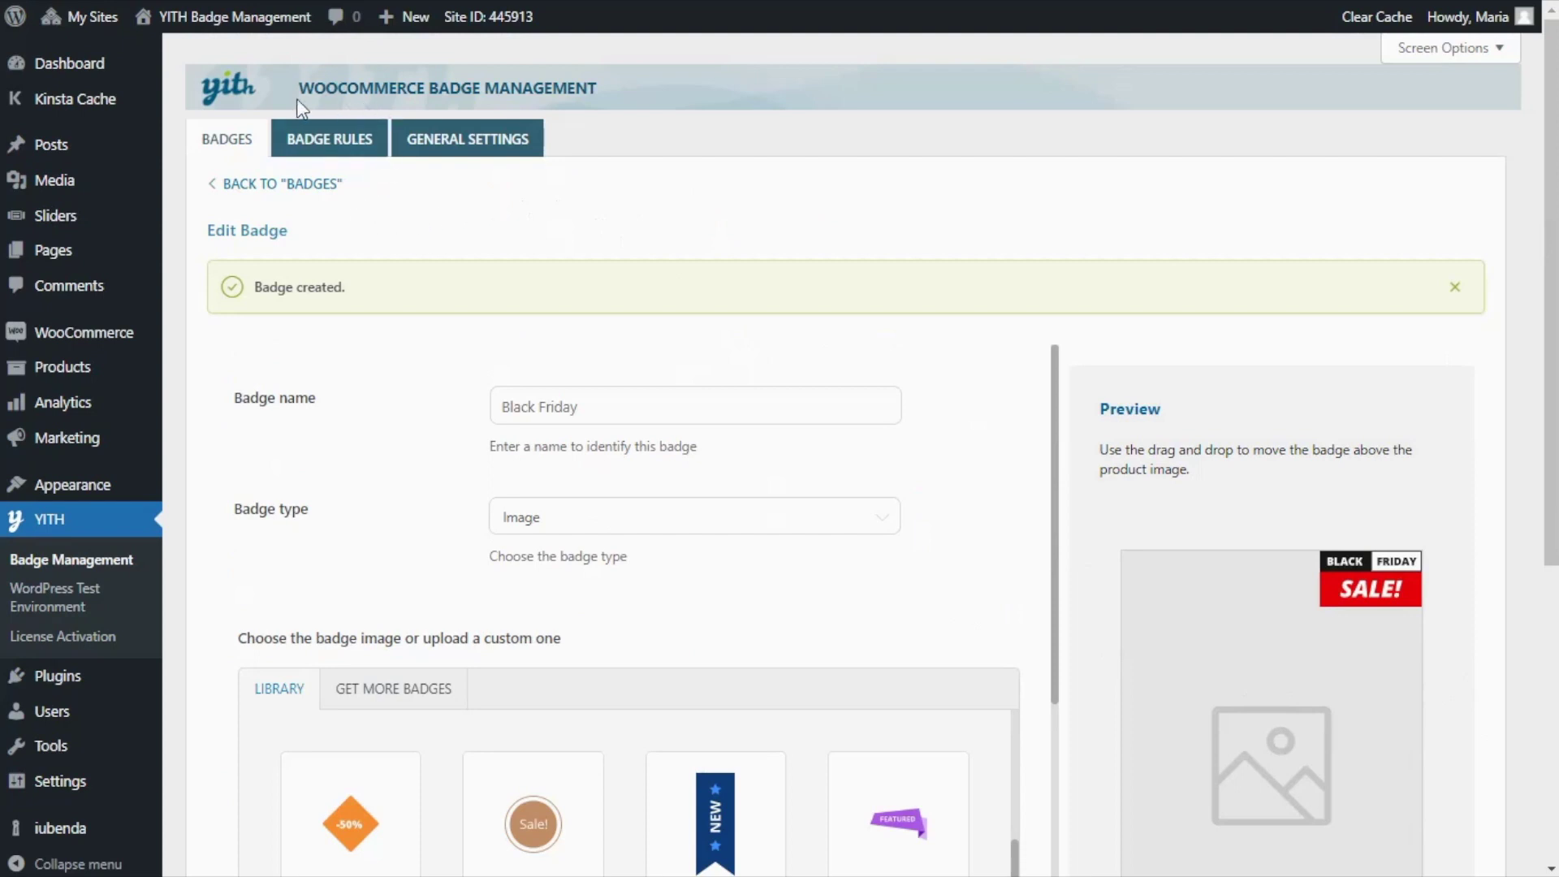
Step: Start a new badge rule of the Products badge type and name it "Black Friday badge"
left_click(370, 151)
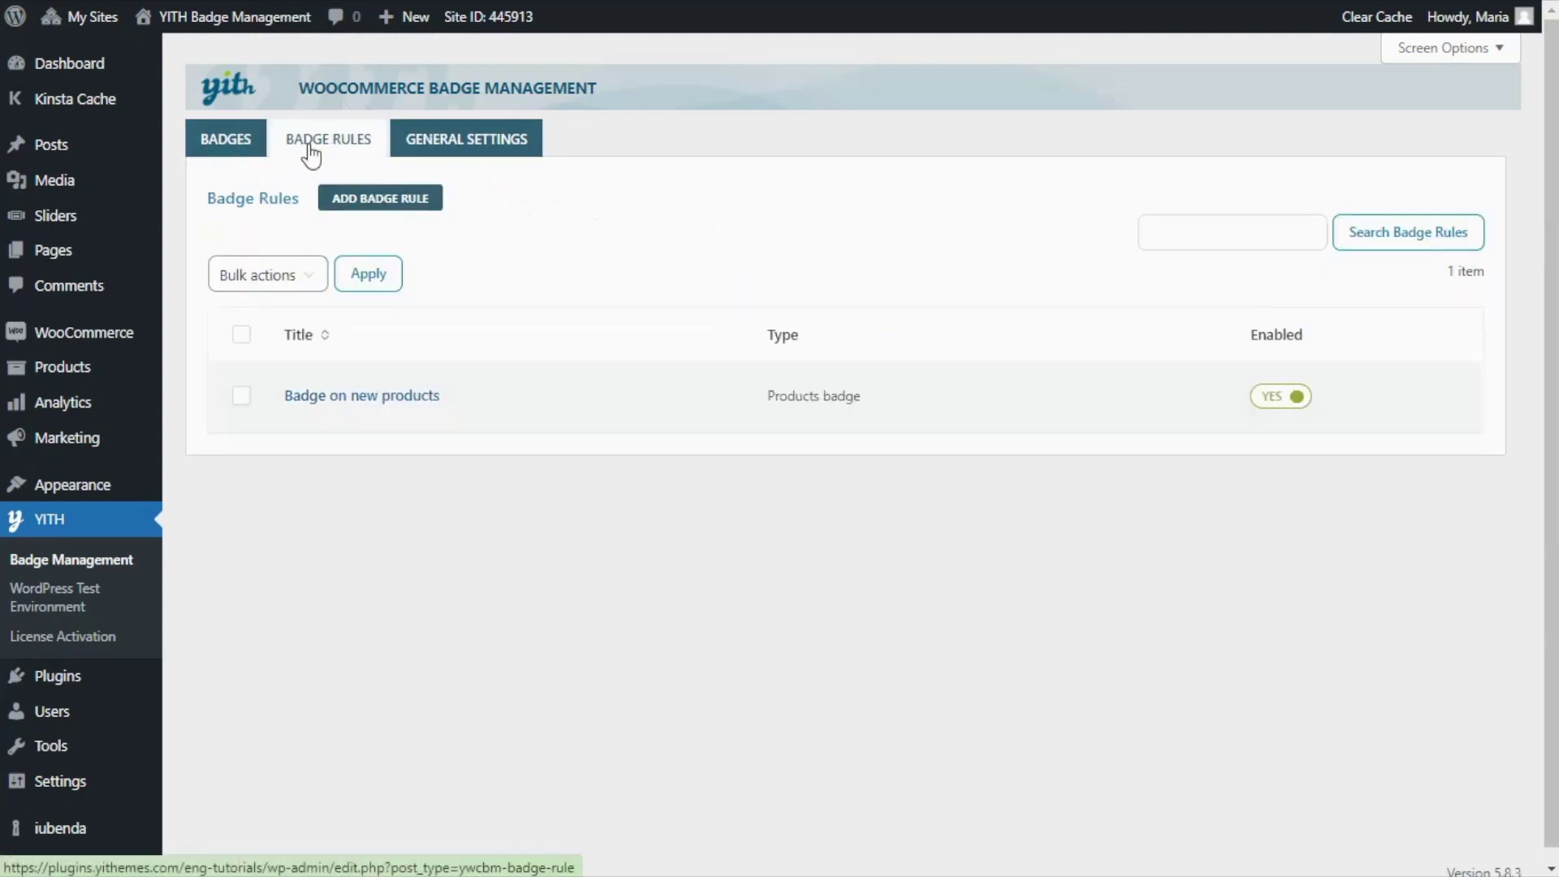
left_click(381, 203)
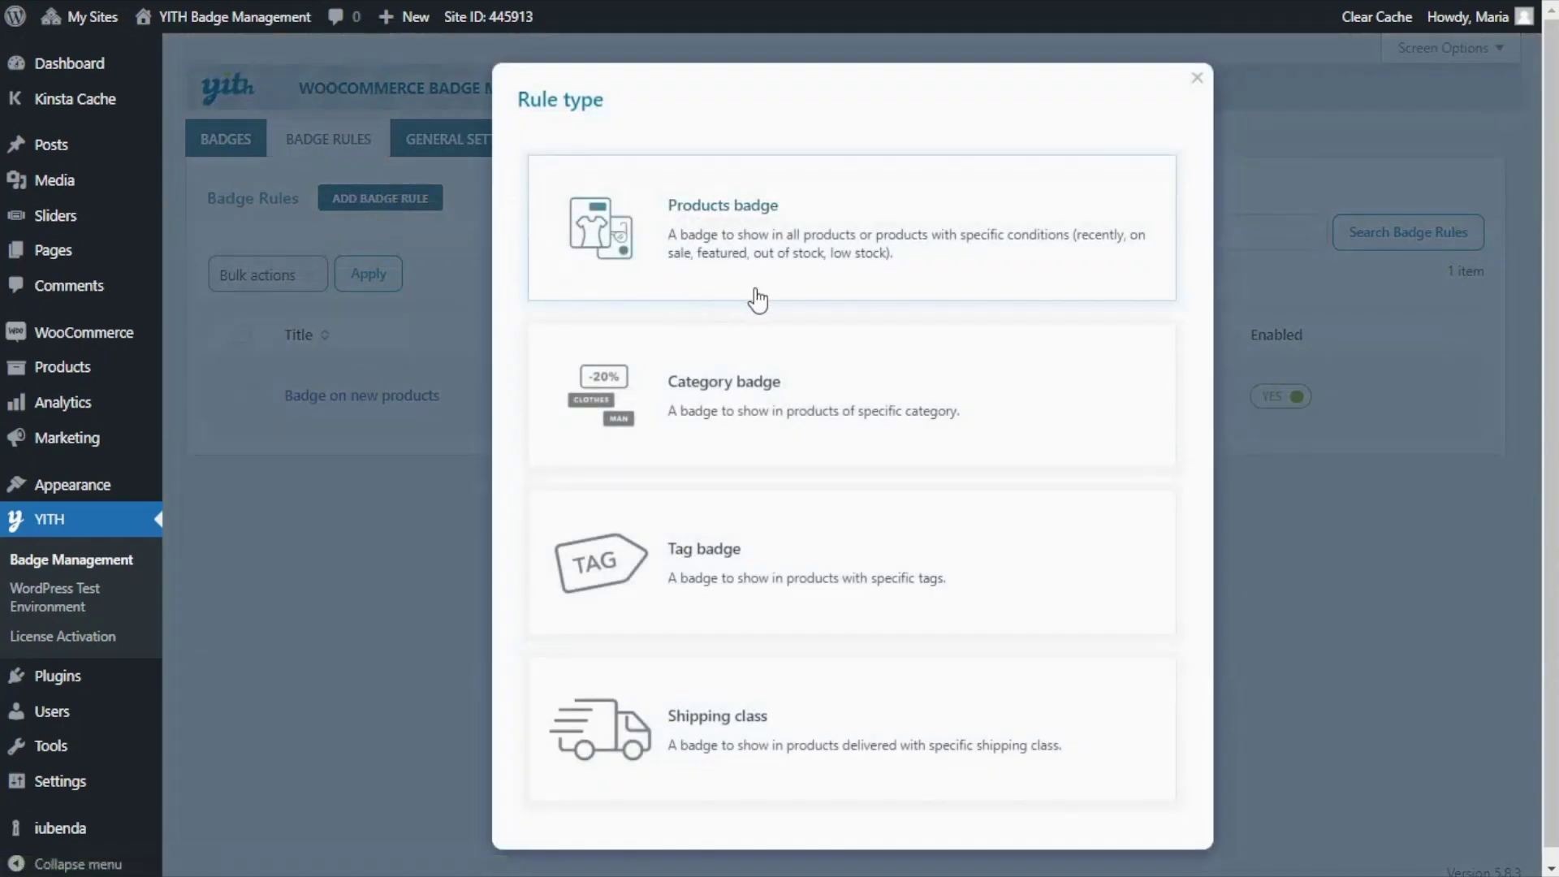
left_click(854, 221)
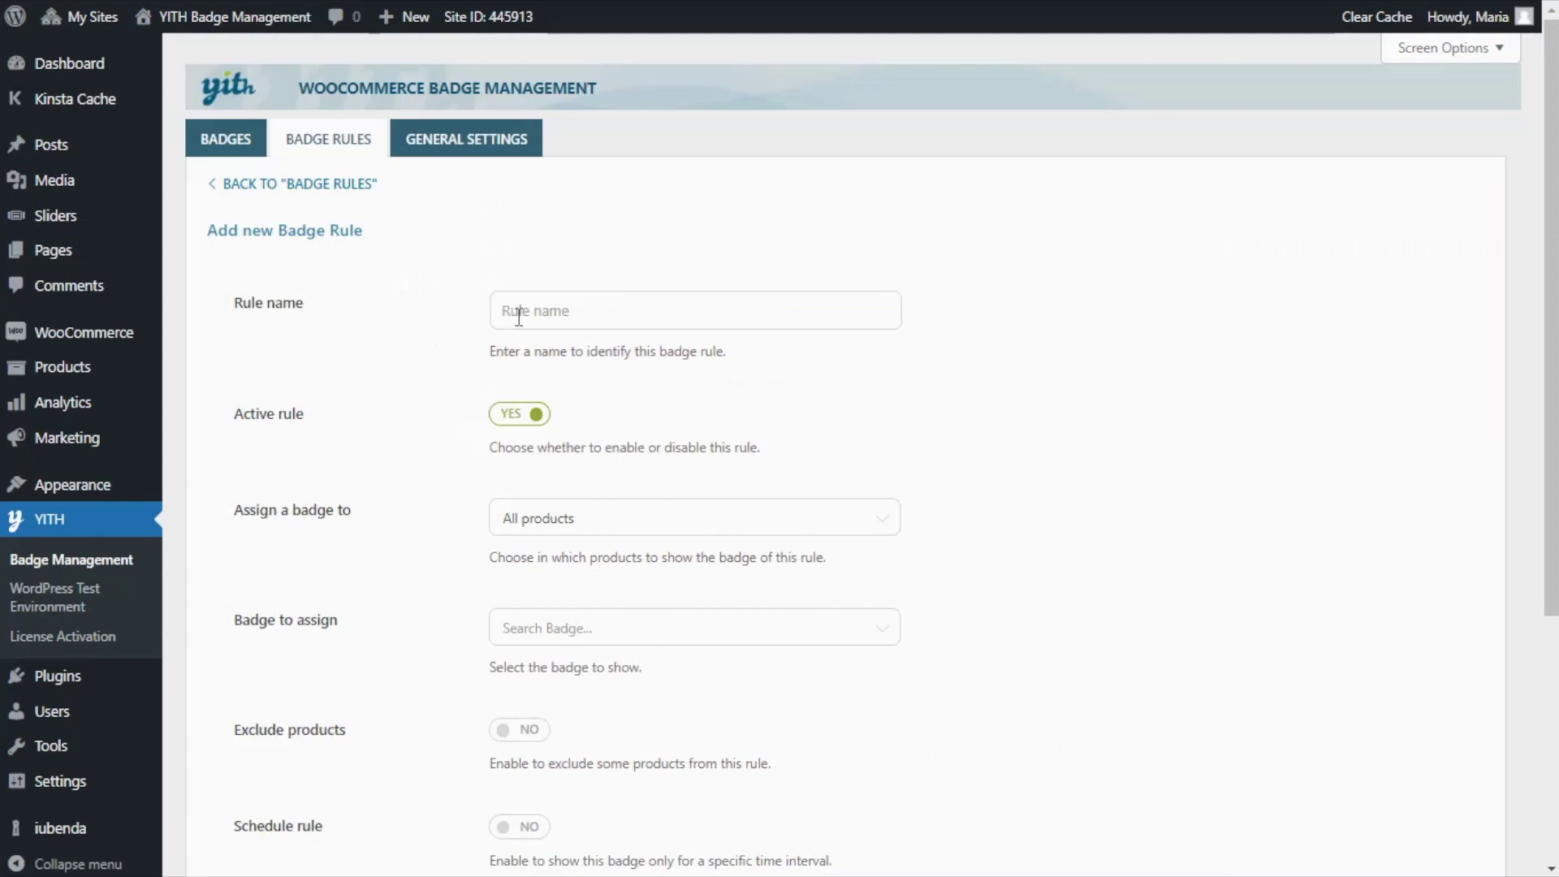
left_click(519, 316)
type("Black Friday badge")
Step: Choose "Black Friday" as the badge to assign in the rule and save the rule
scroll(1052, 386, "down", 3)
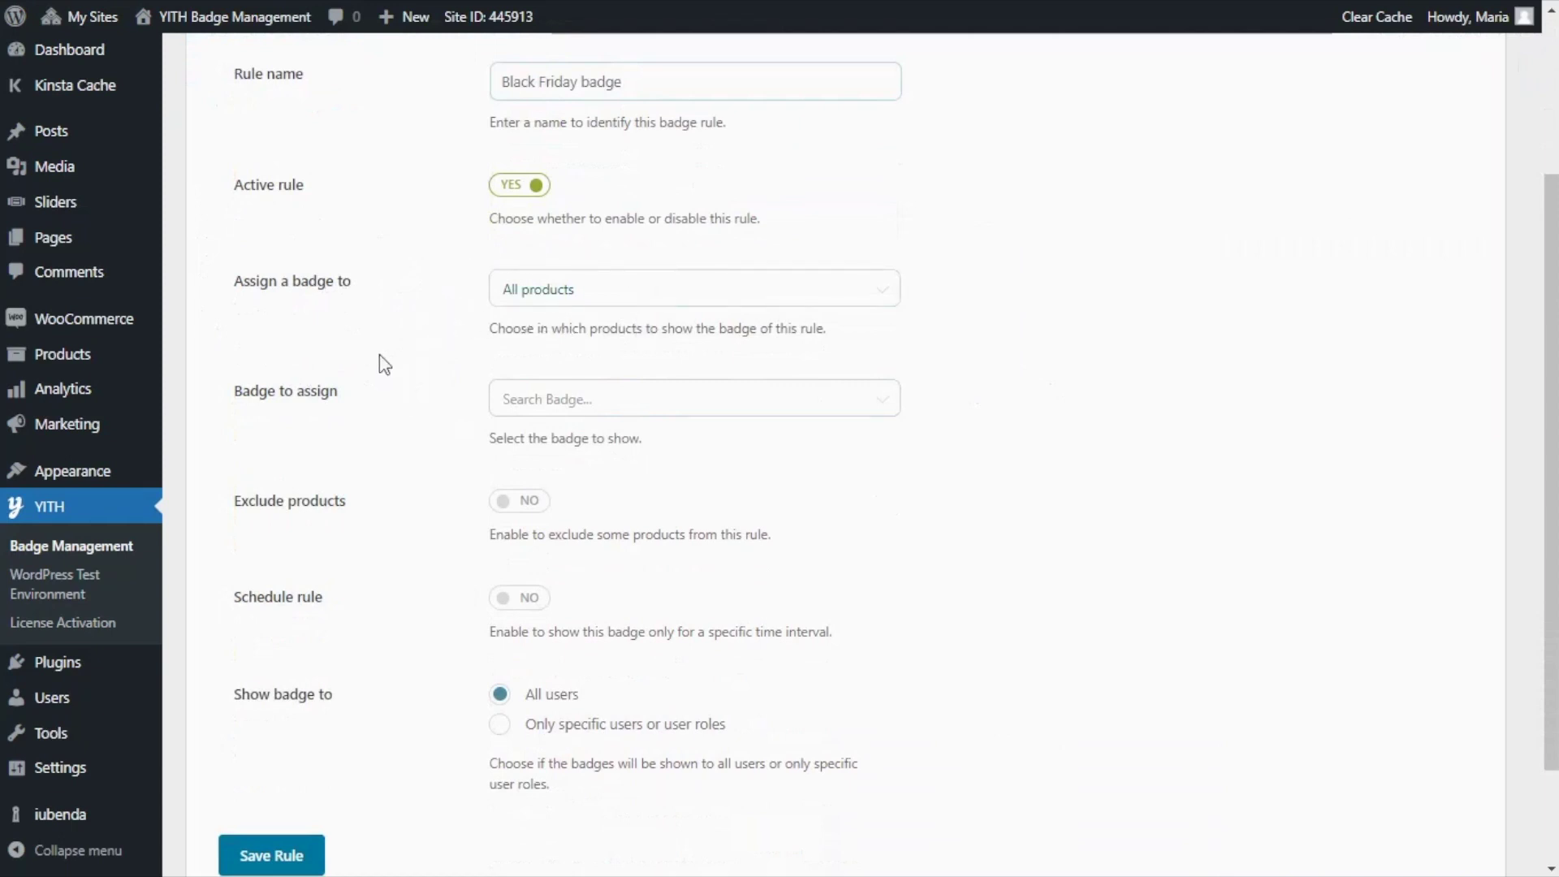
left_click(524, 413)
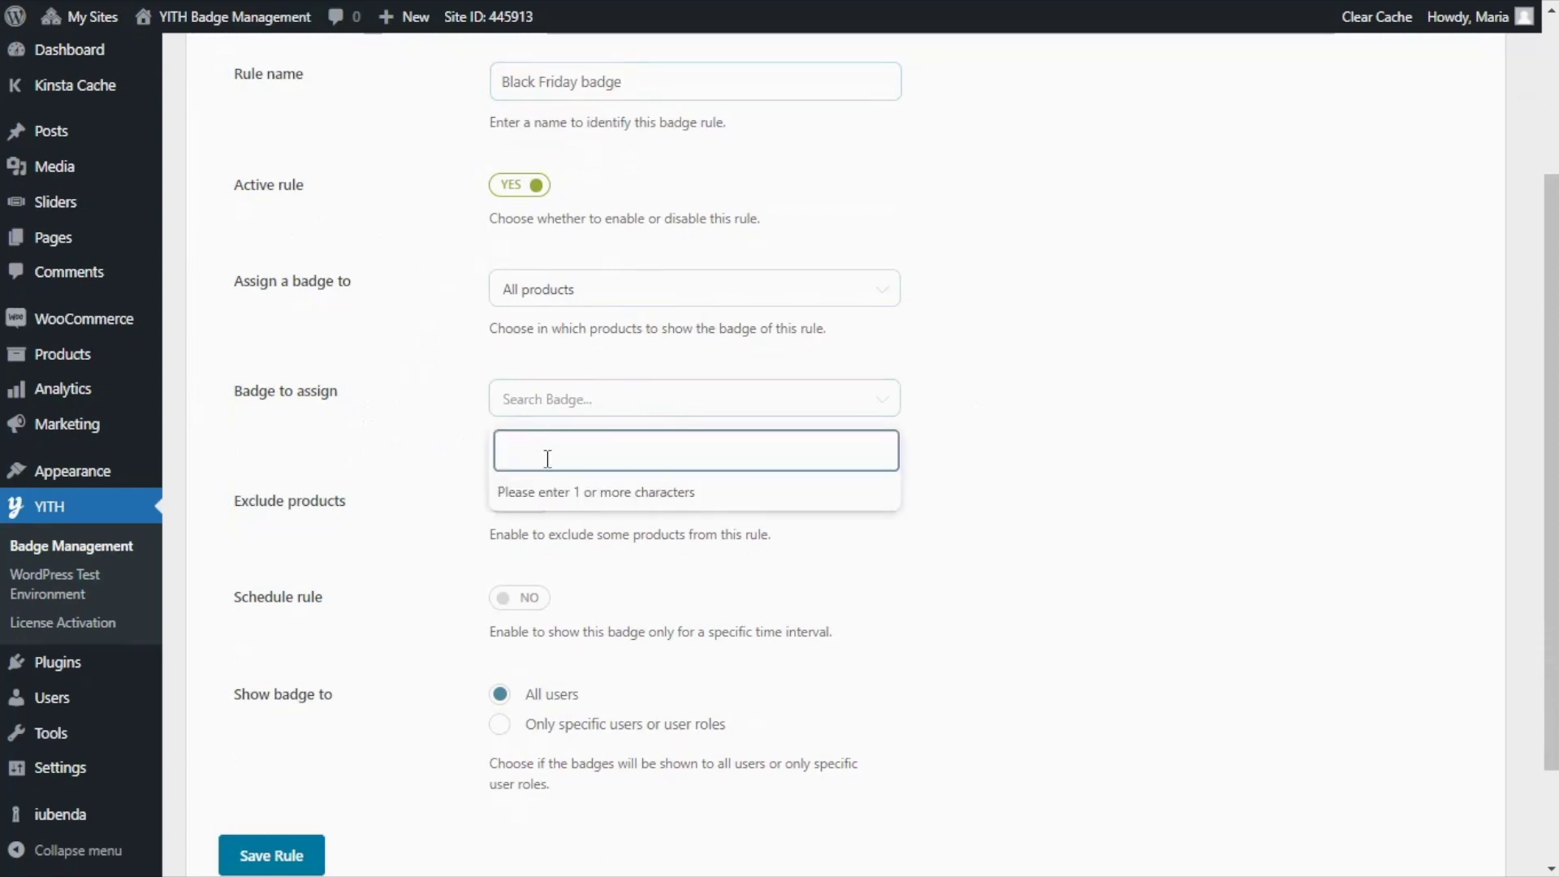
type("blac")
left_click(555, 493)
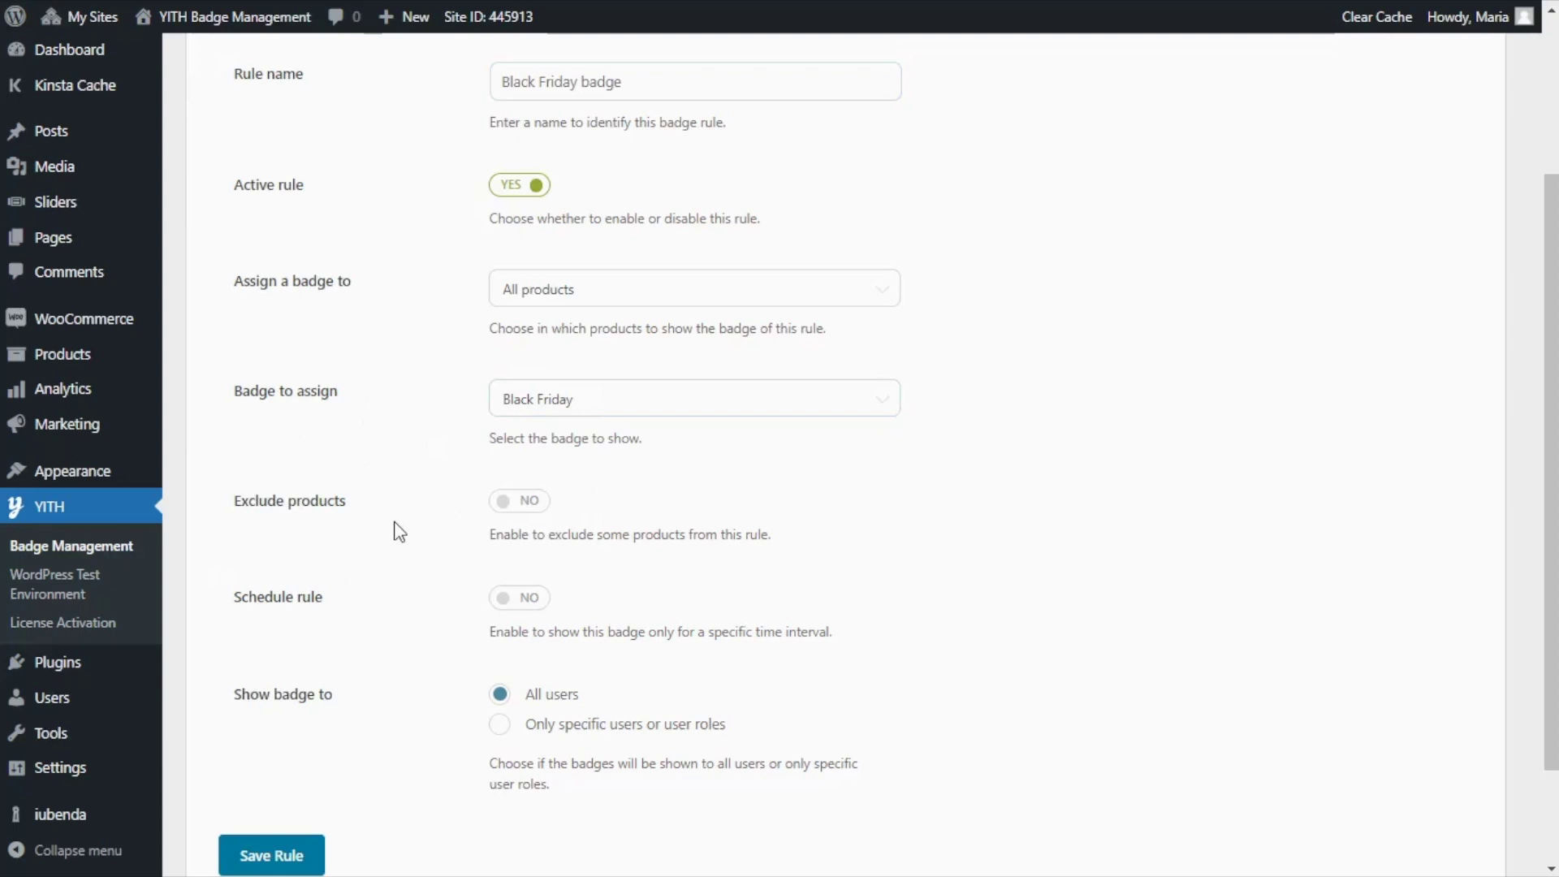
scroll(398, 532, "up", 2)
scroll(397, 529, "down", 3)
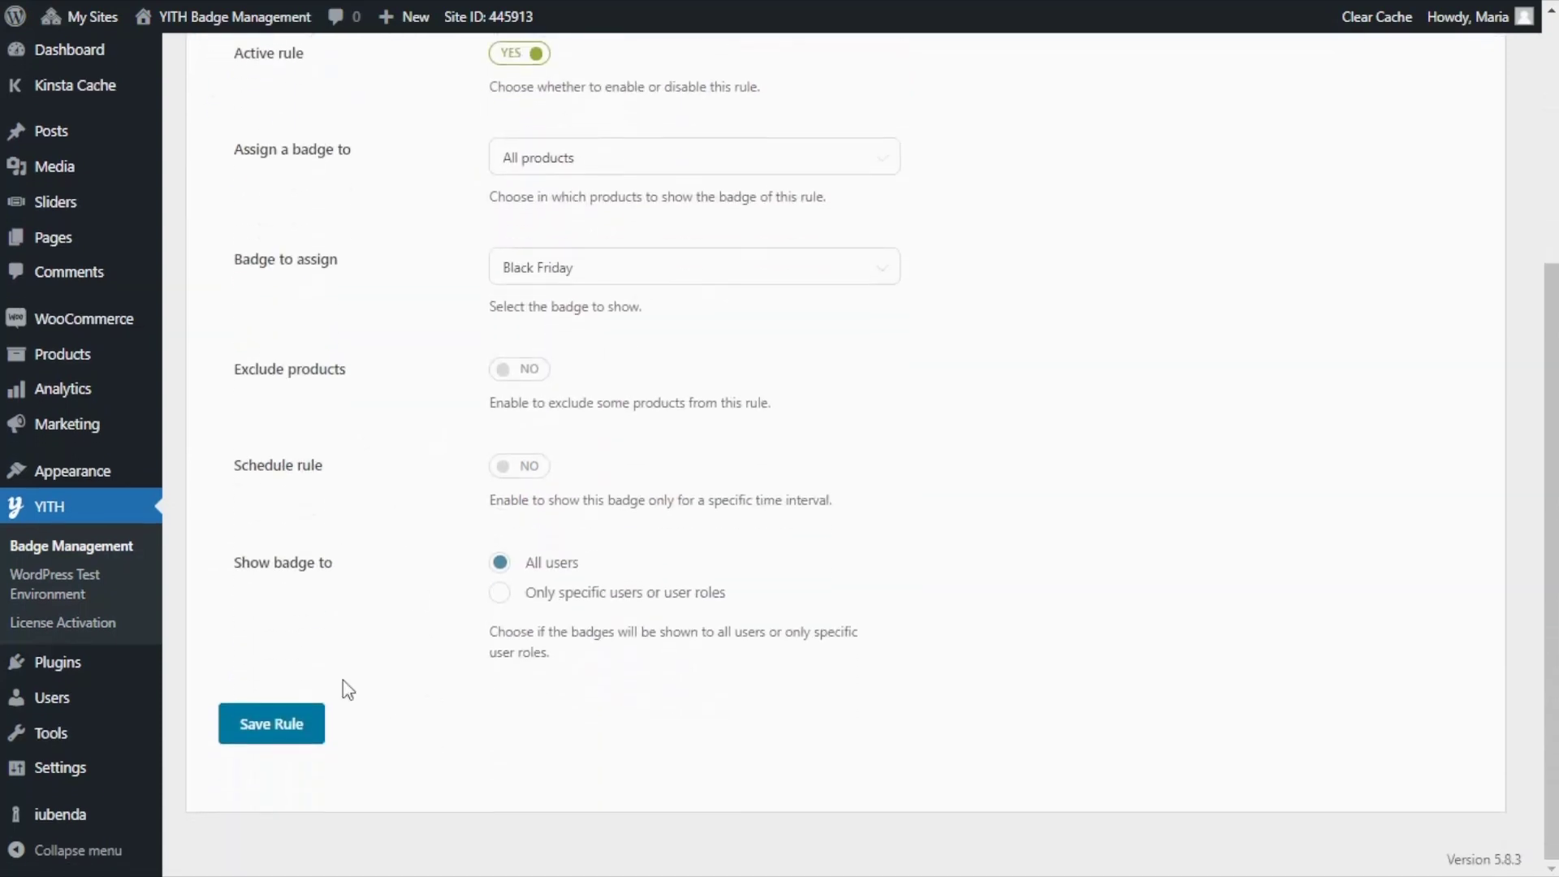
left_click(252, 742)
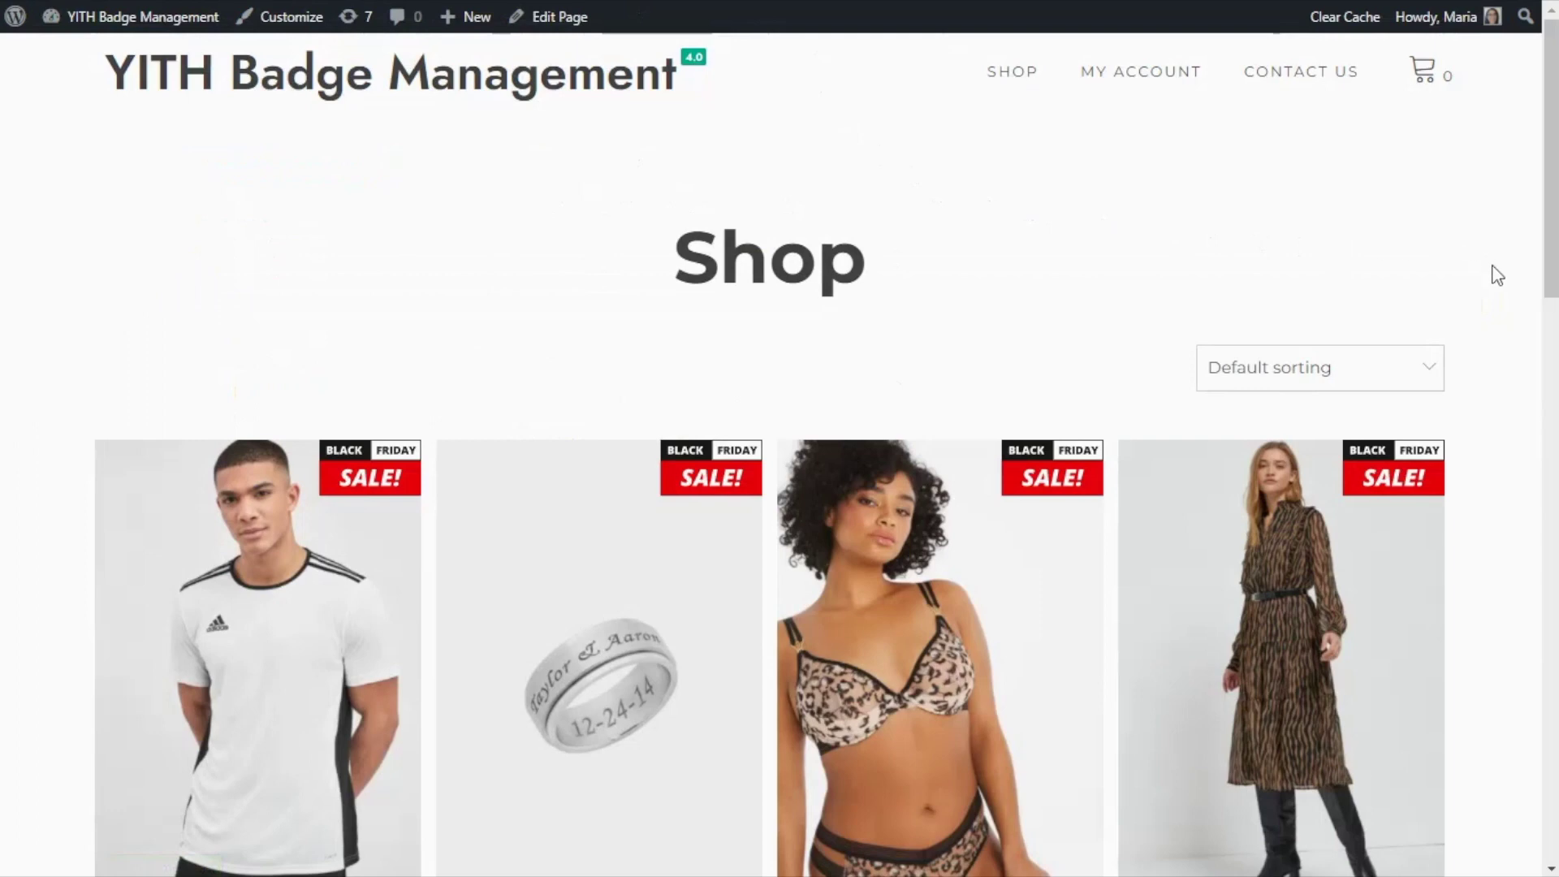
Step: Look through the shop page to check the Black Friday badge on the product images
scroll(1494, 310, "down", 7)
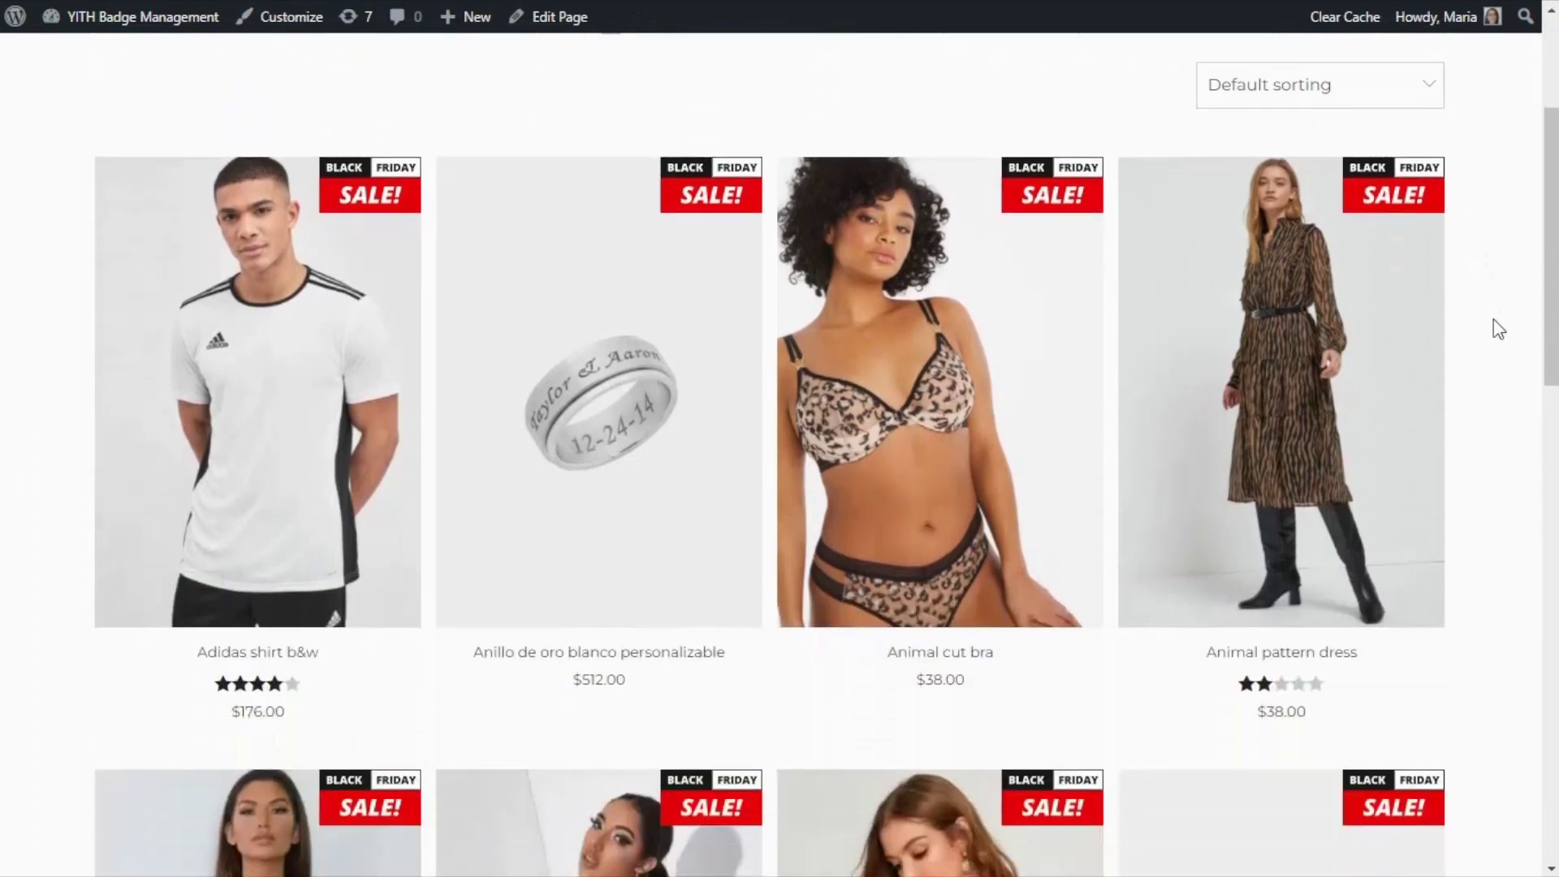
scroll(1499, 329, "down", 3)
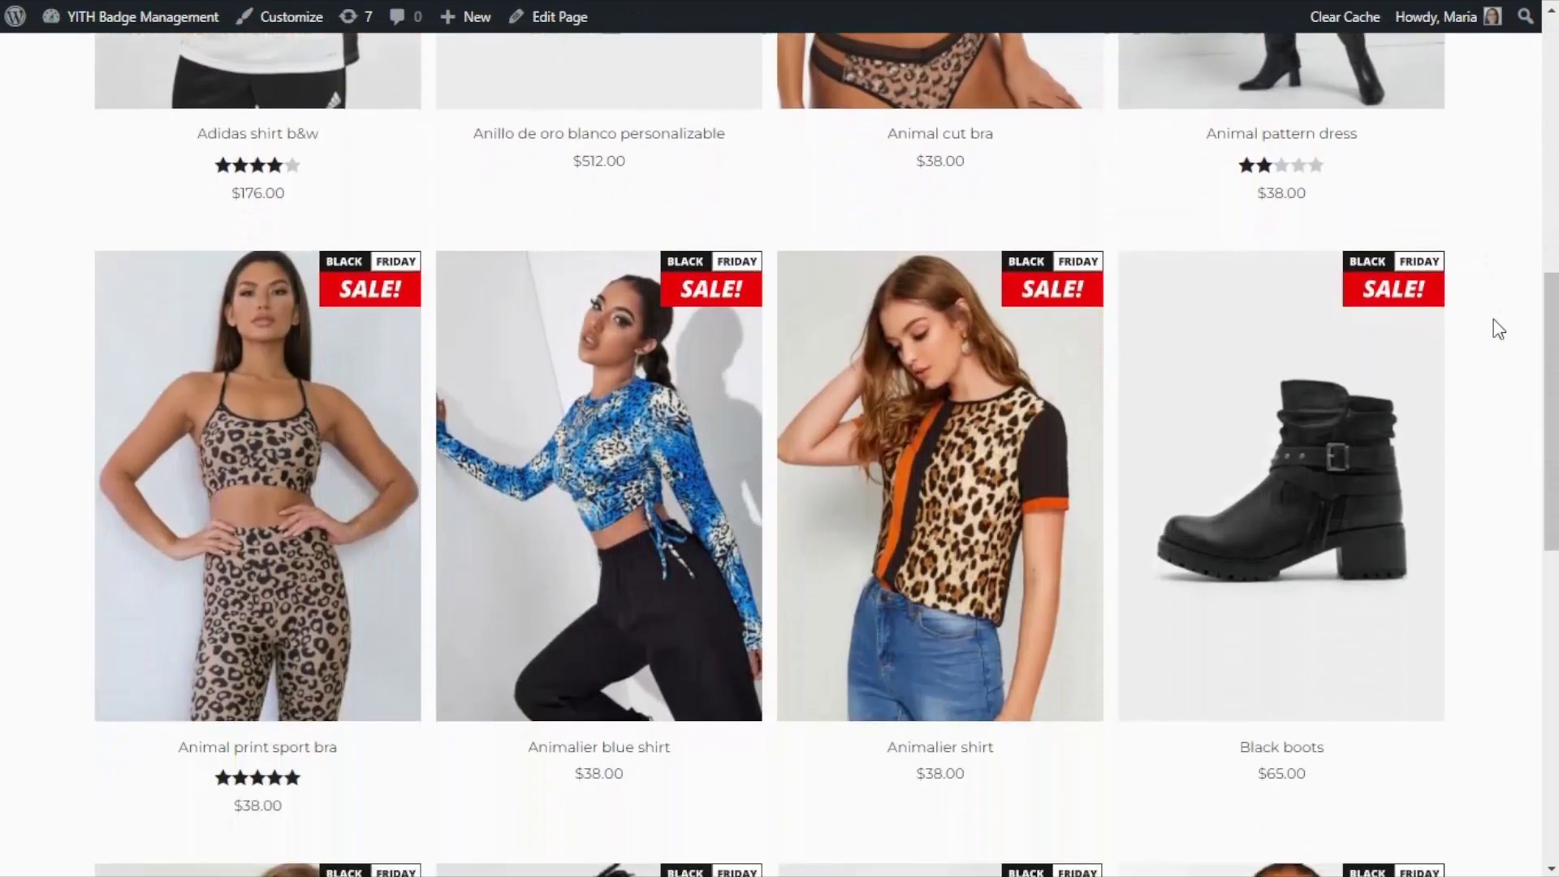
scroll(1499, 329, "up", 2)
scroll(1499, 328, "down", 2)
scroll(1499, 329, "down", 5)
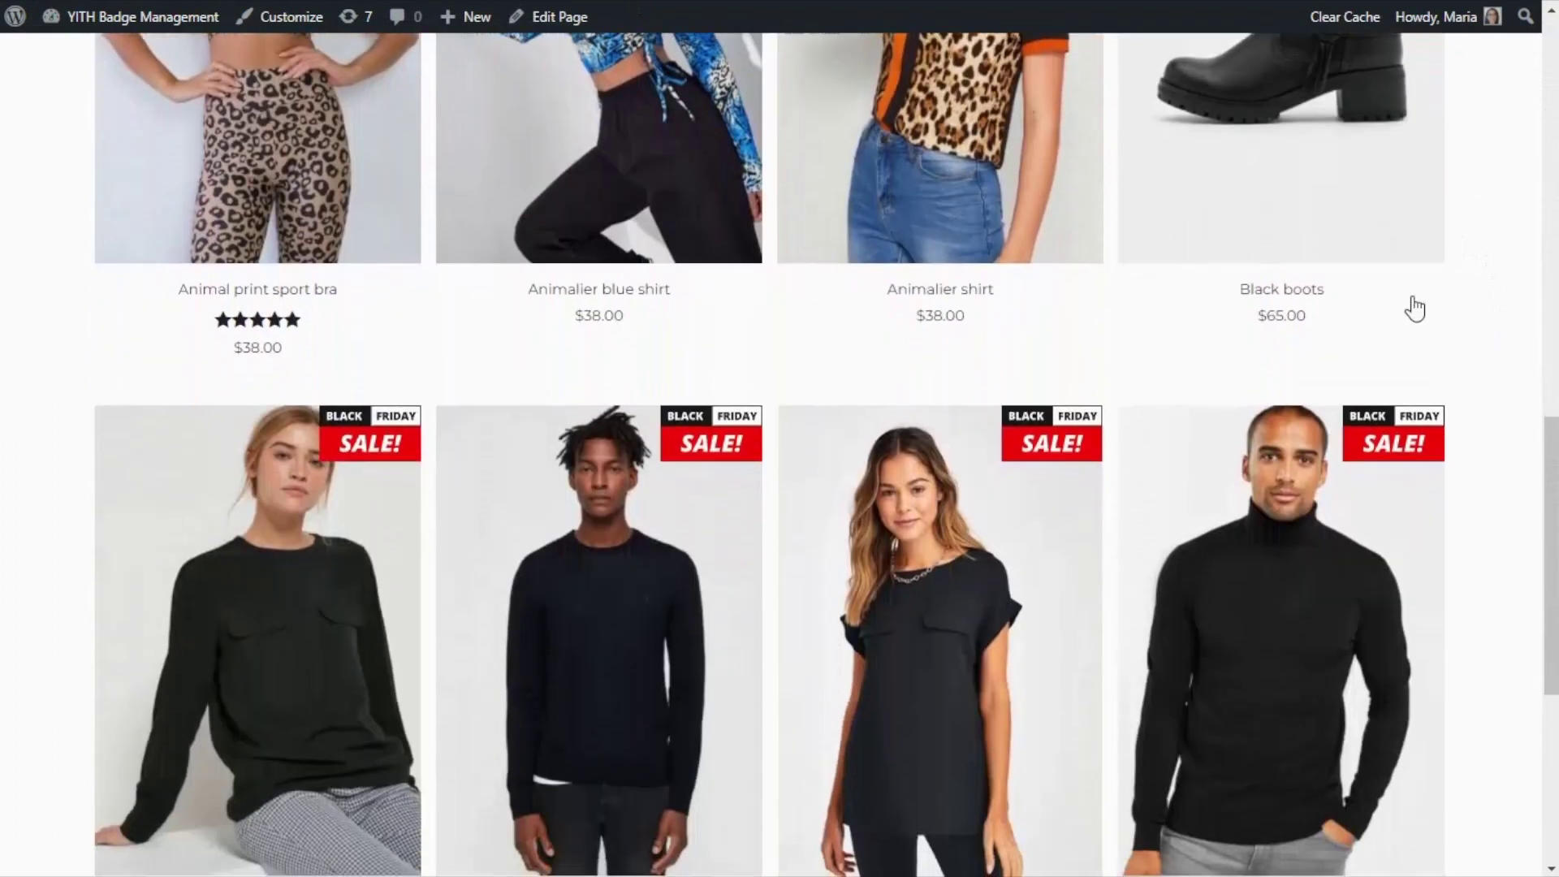
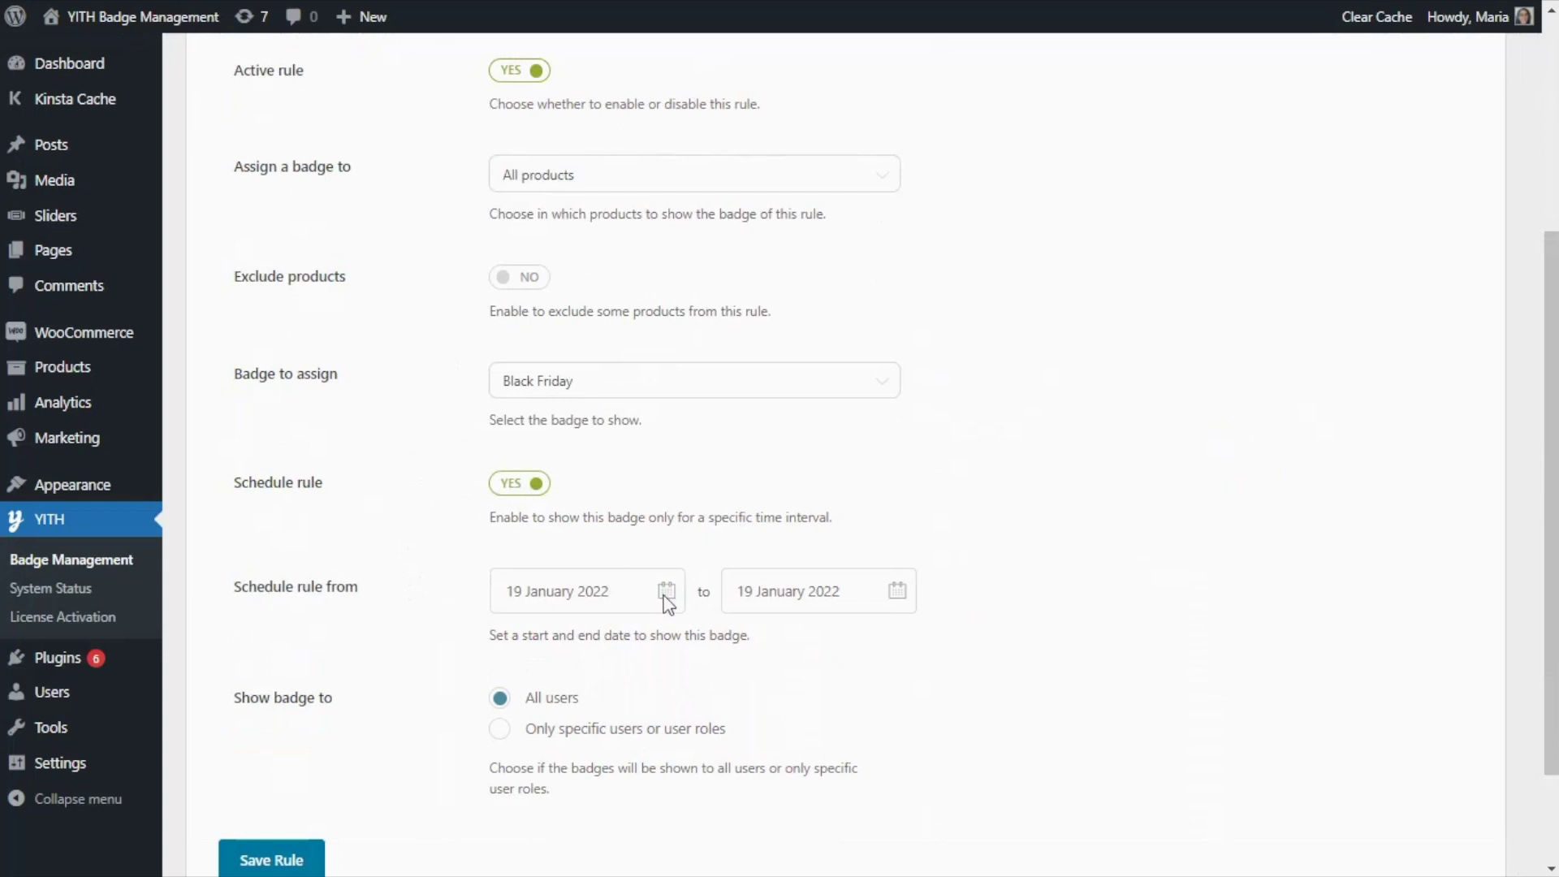
Step: Set the start date of the Black Friday rule's schedule to 25 November 2022
left_click(614, 593)
left_click(733, 633)
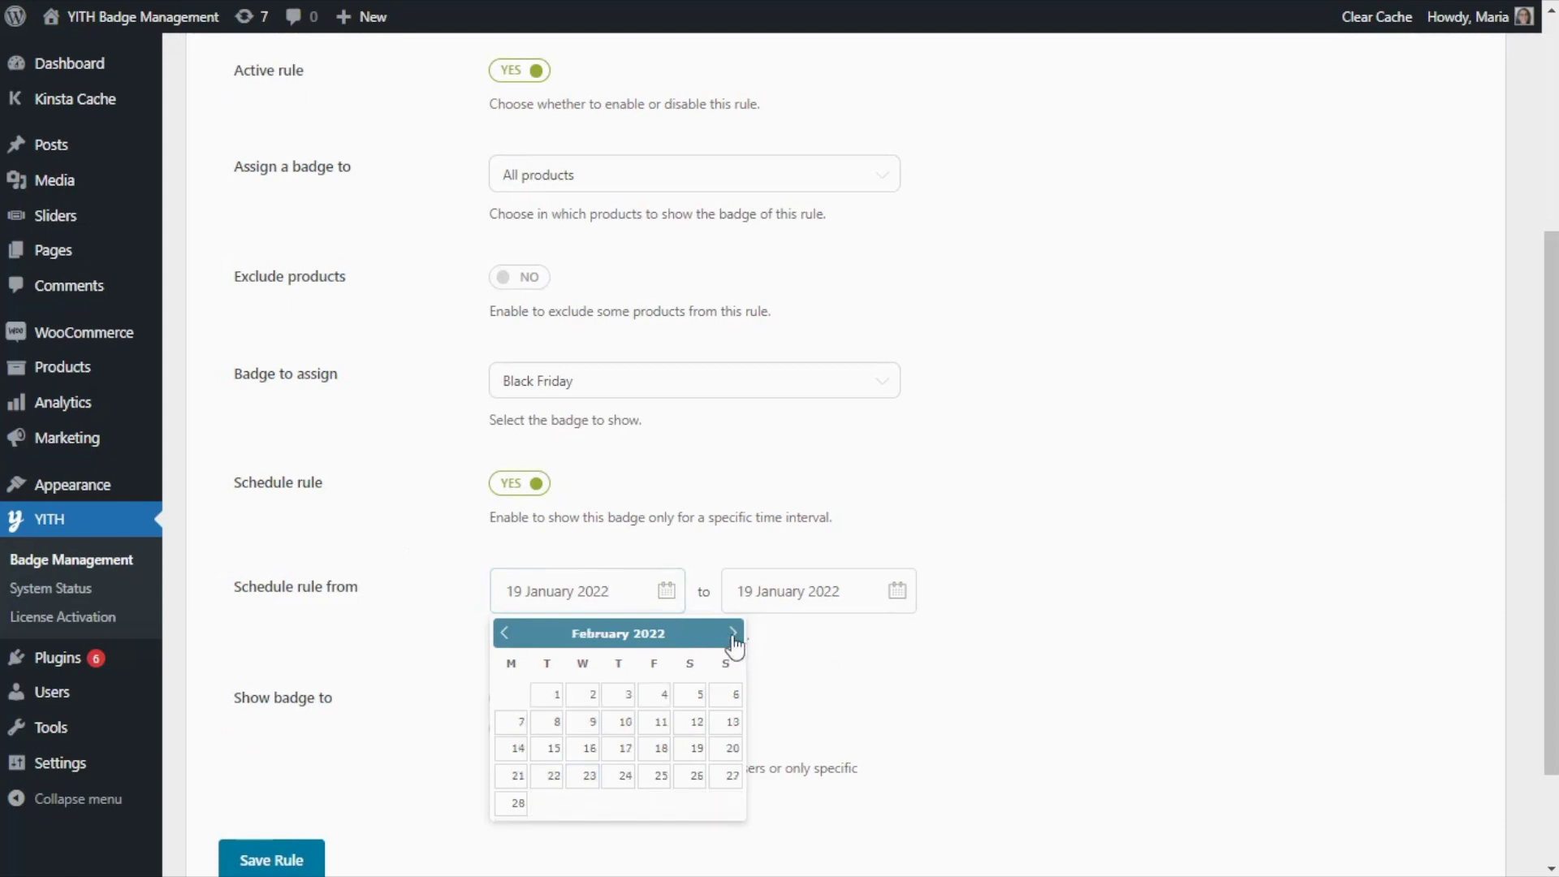
left_click(732, 633)
left_click(732, 634)
left_click(733, 634)
left_click(732, 633)
left_click(732, 633)
left_click(733, 633)
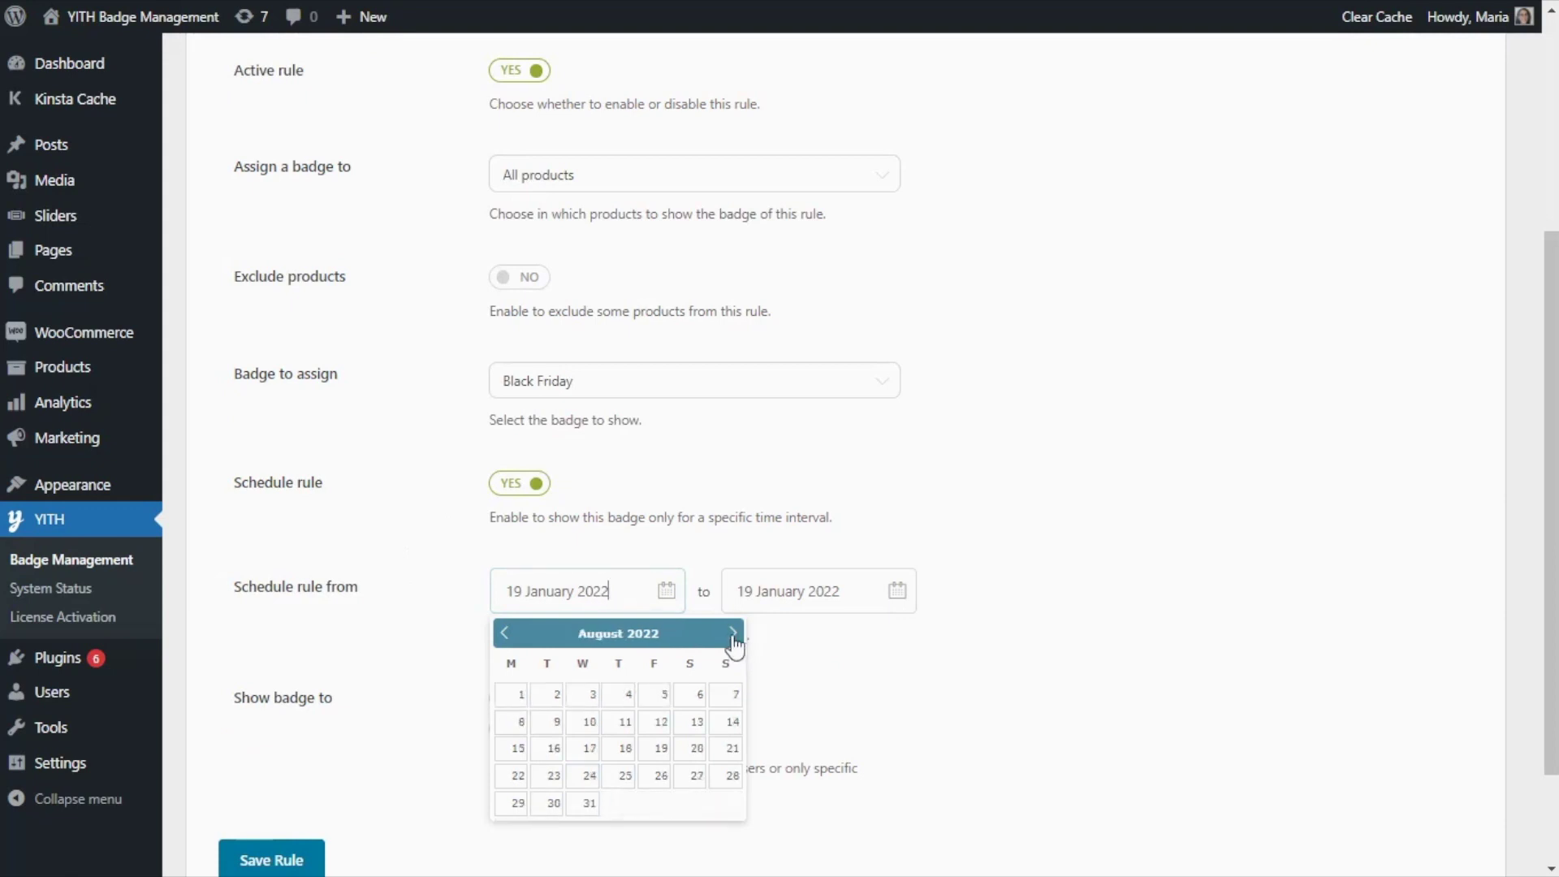
left_click(732, 633)
left_click(733, 633)
left_click(733, 633)
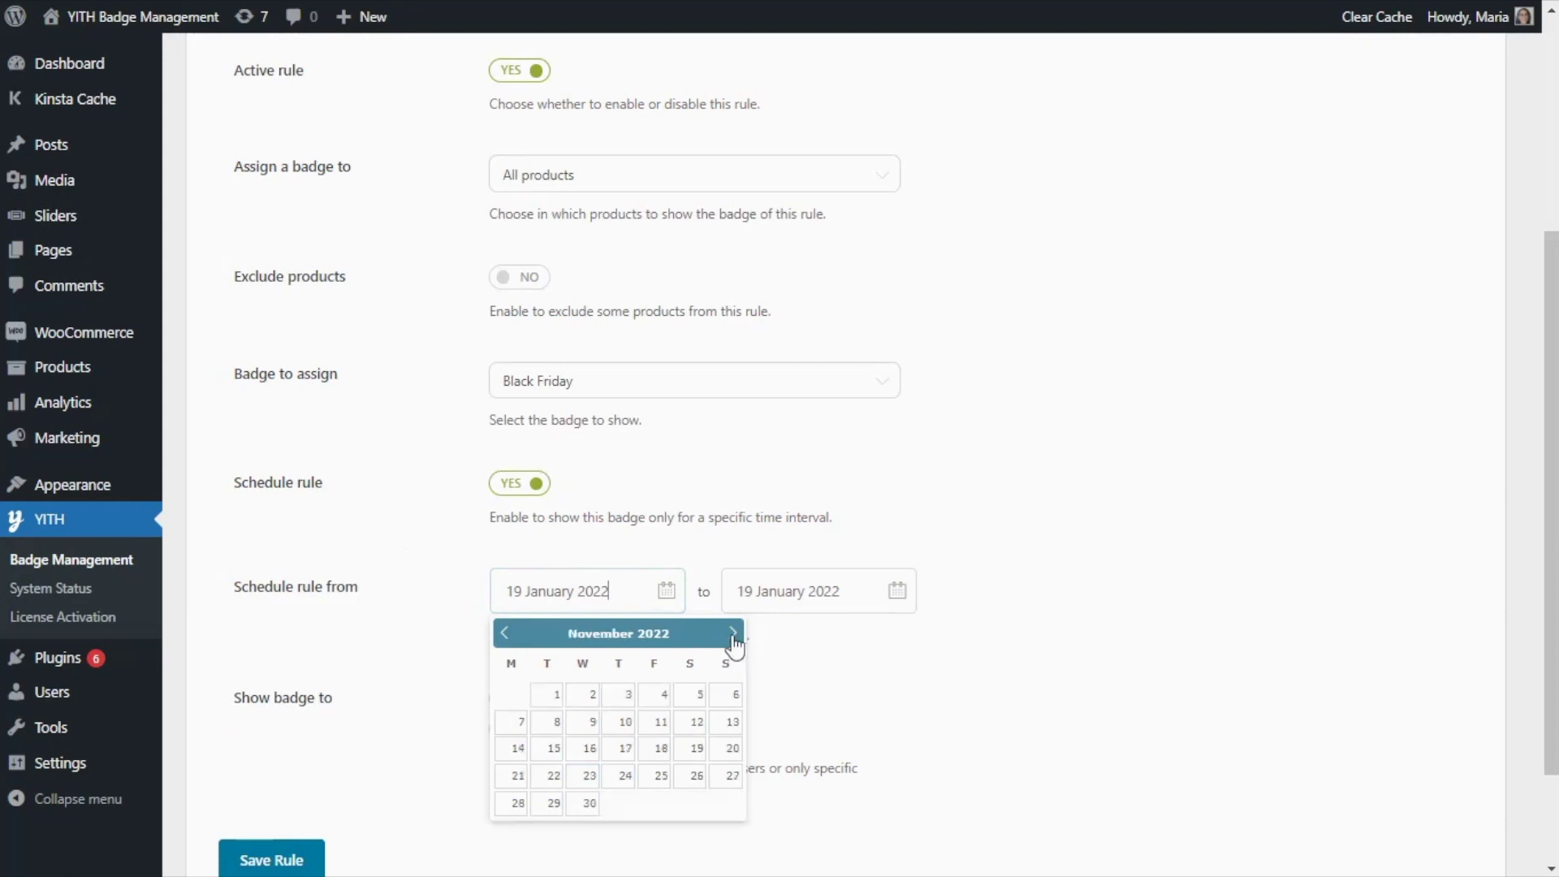
left_click(661, 777)
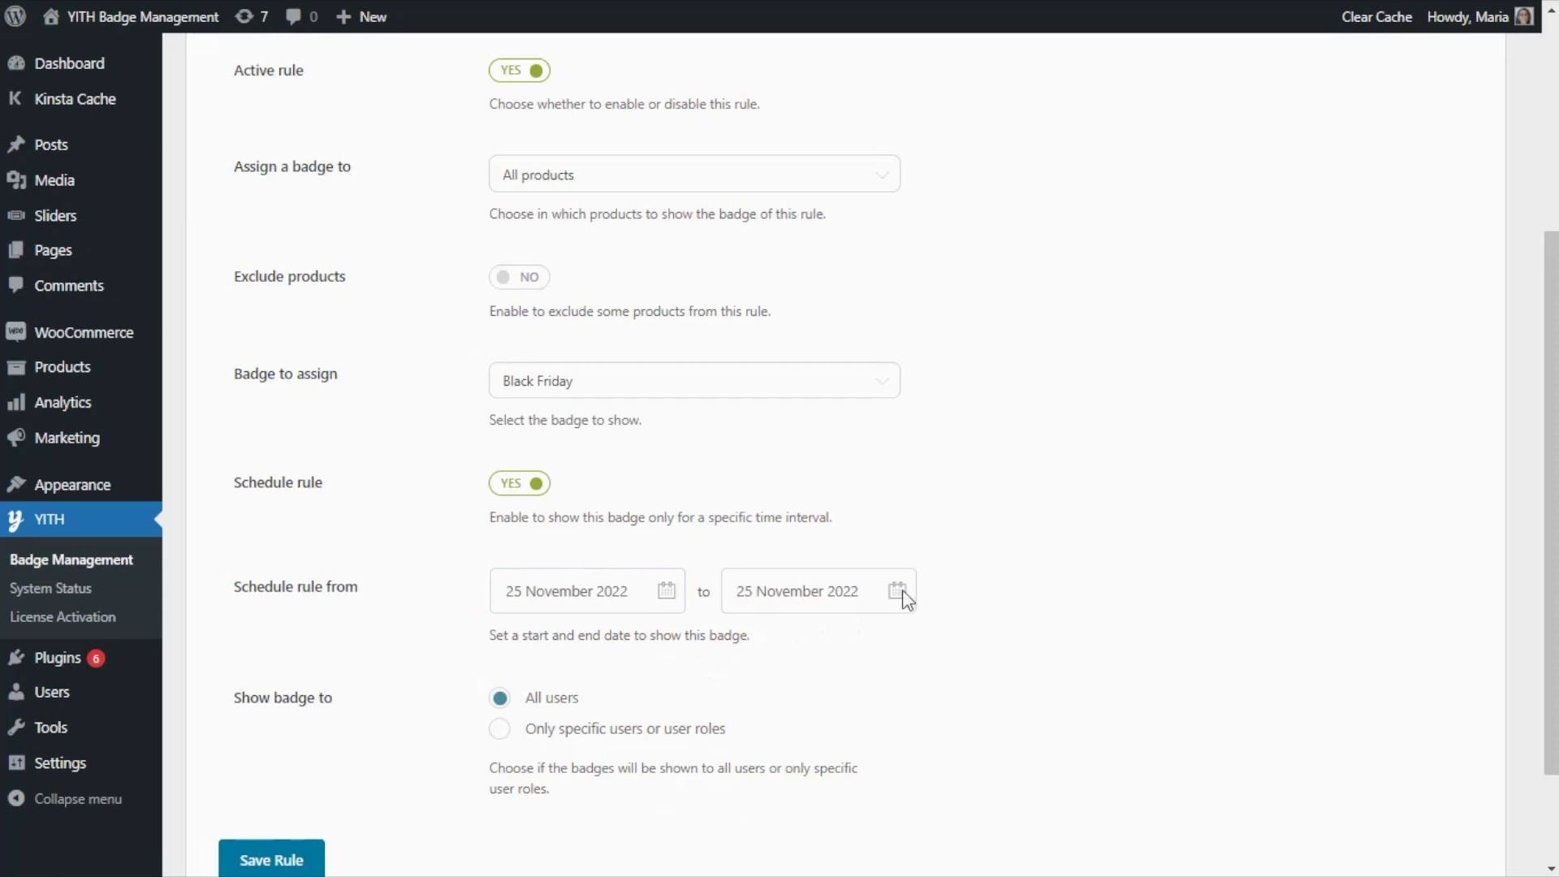
Step: Set the end date of the rule's schedule to 26 November 2022 and save the rule
left_click(861, 590)
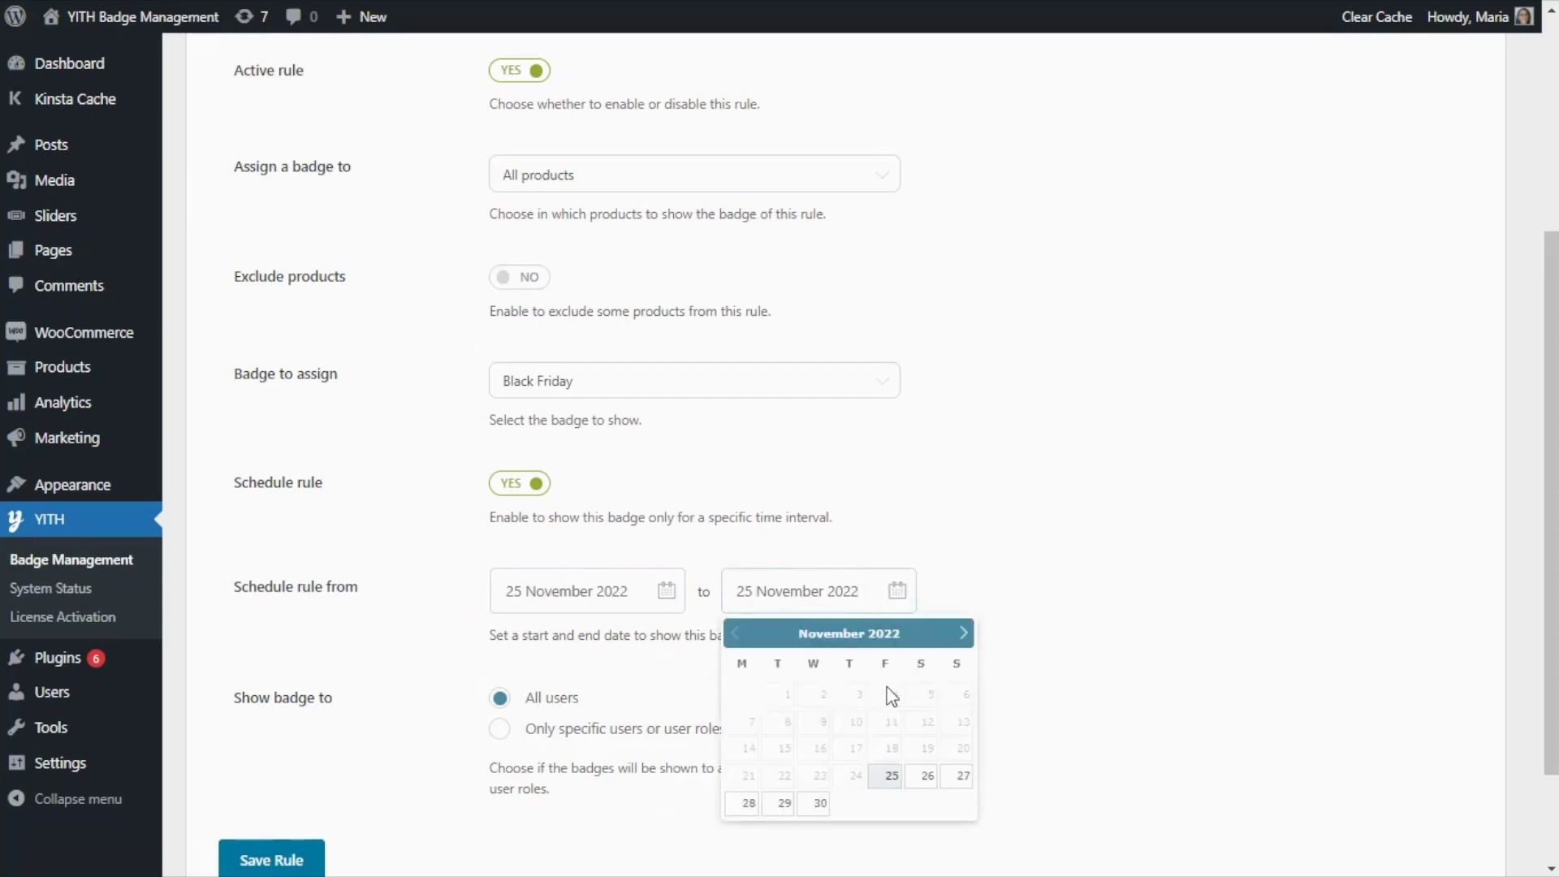
left_click(927, 778)
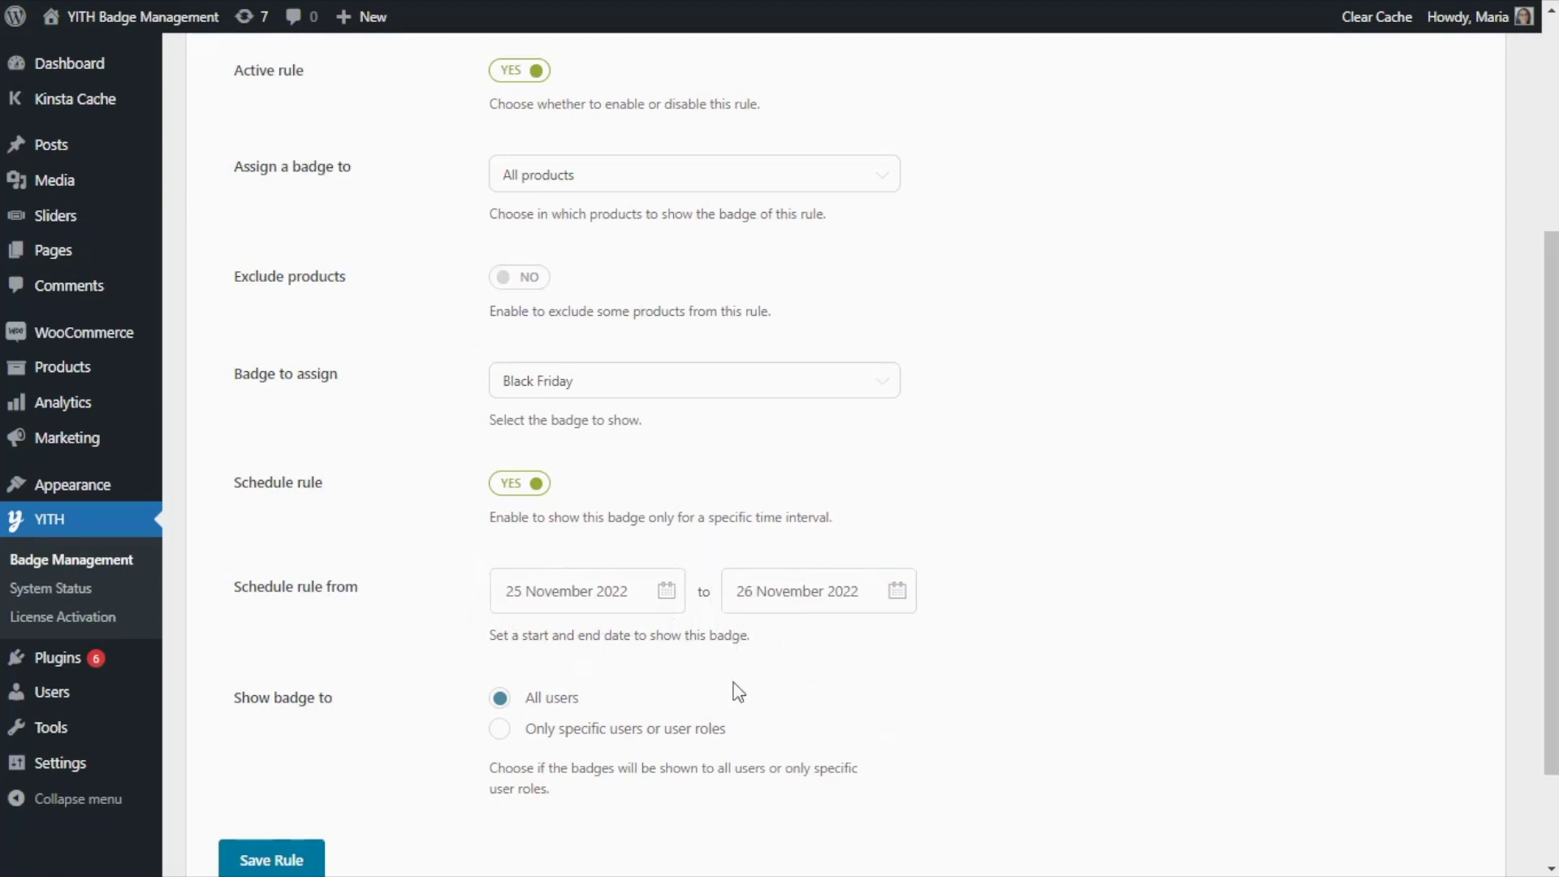
scroll(425, 682, "down", 2)
left_click(274, 747)
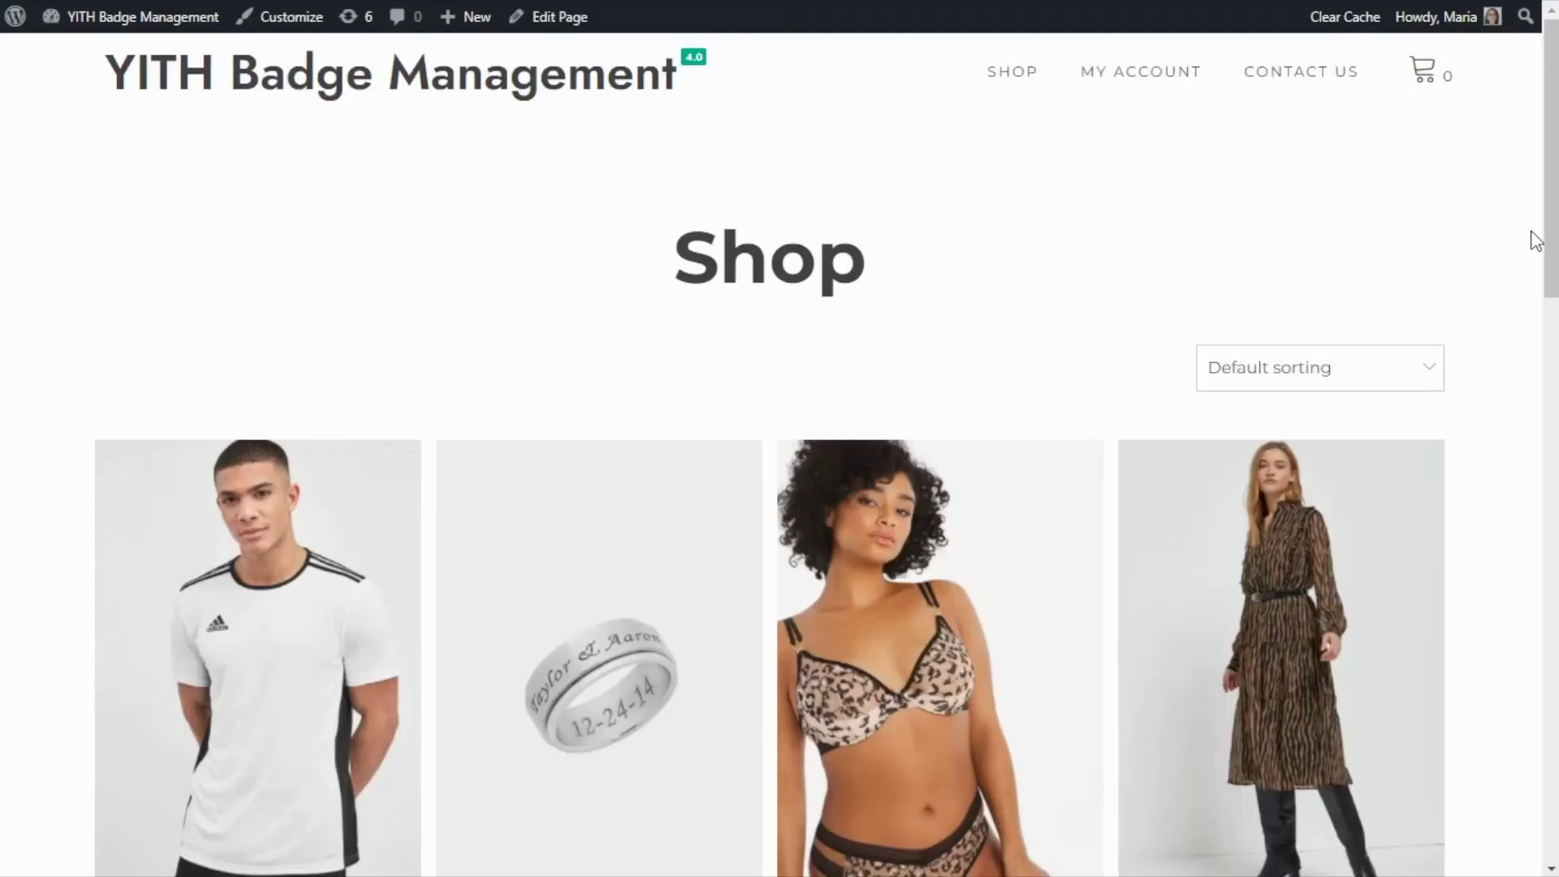
mouse_move(1534, 236)
left_mouse_down()
mouse_move(1552, 251)
mouse_move(1551, 666)
mouse_move(1553, 241)
mouse_move(1524, 216)
left_mouse_up()
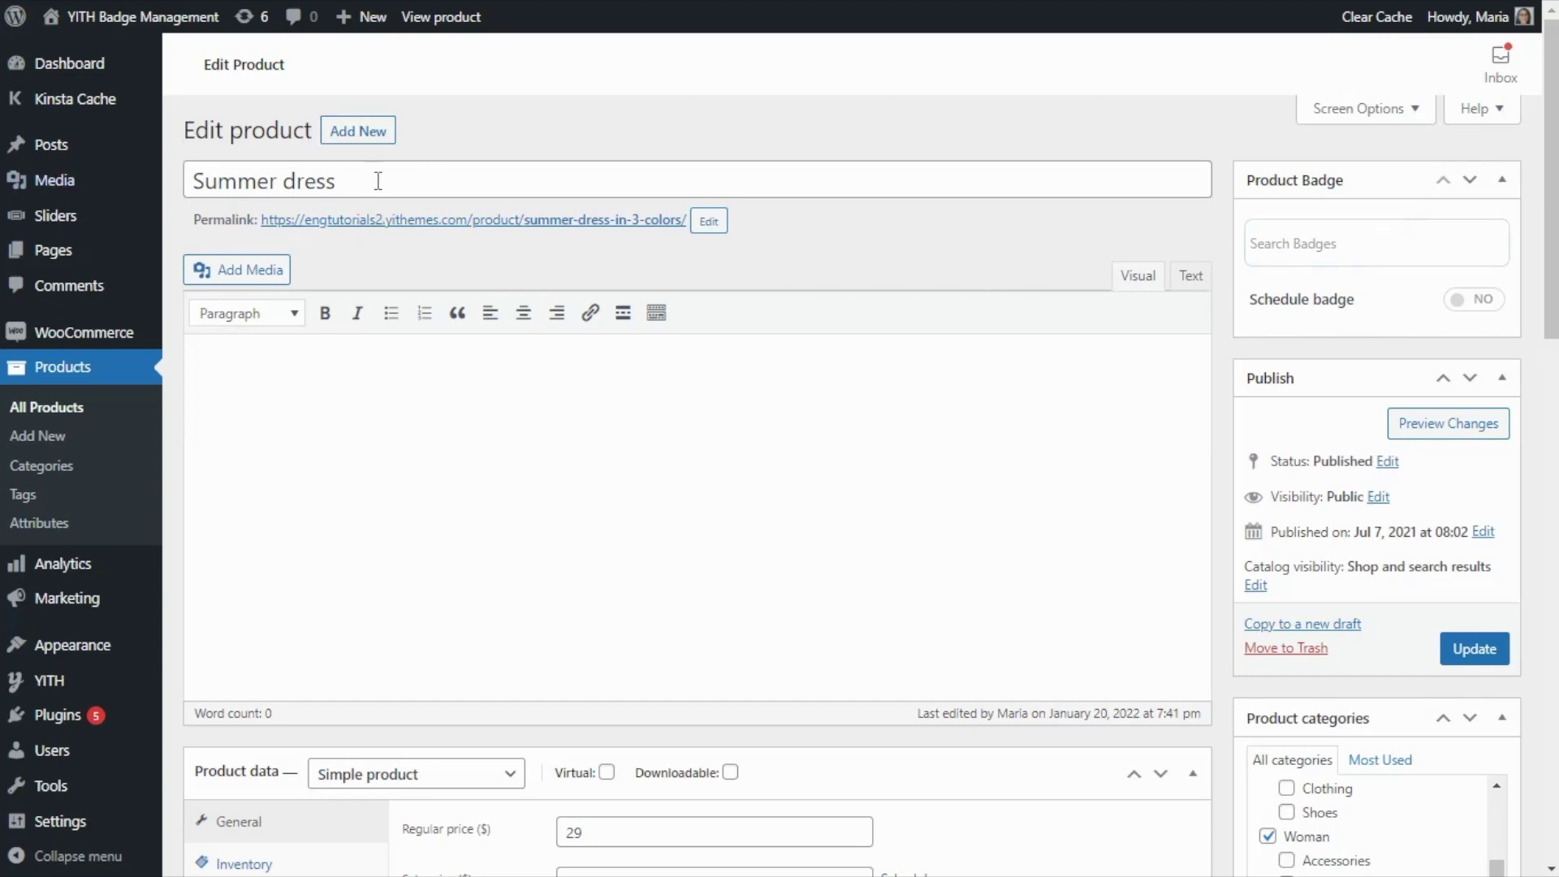
Step: Assign the "New badge" to the Summer dress product
left_click(1274, 247)
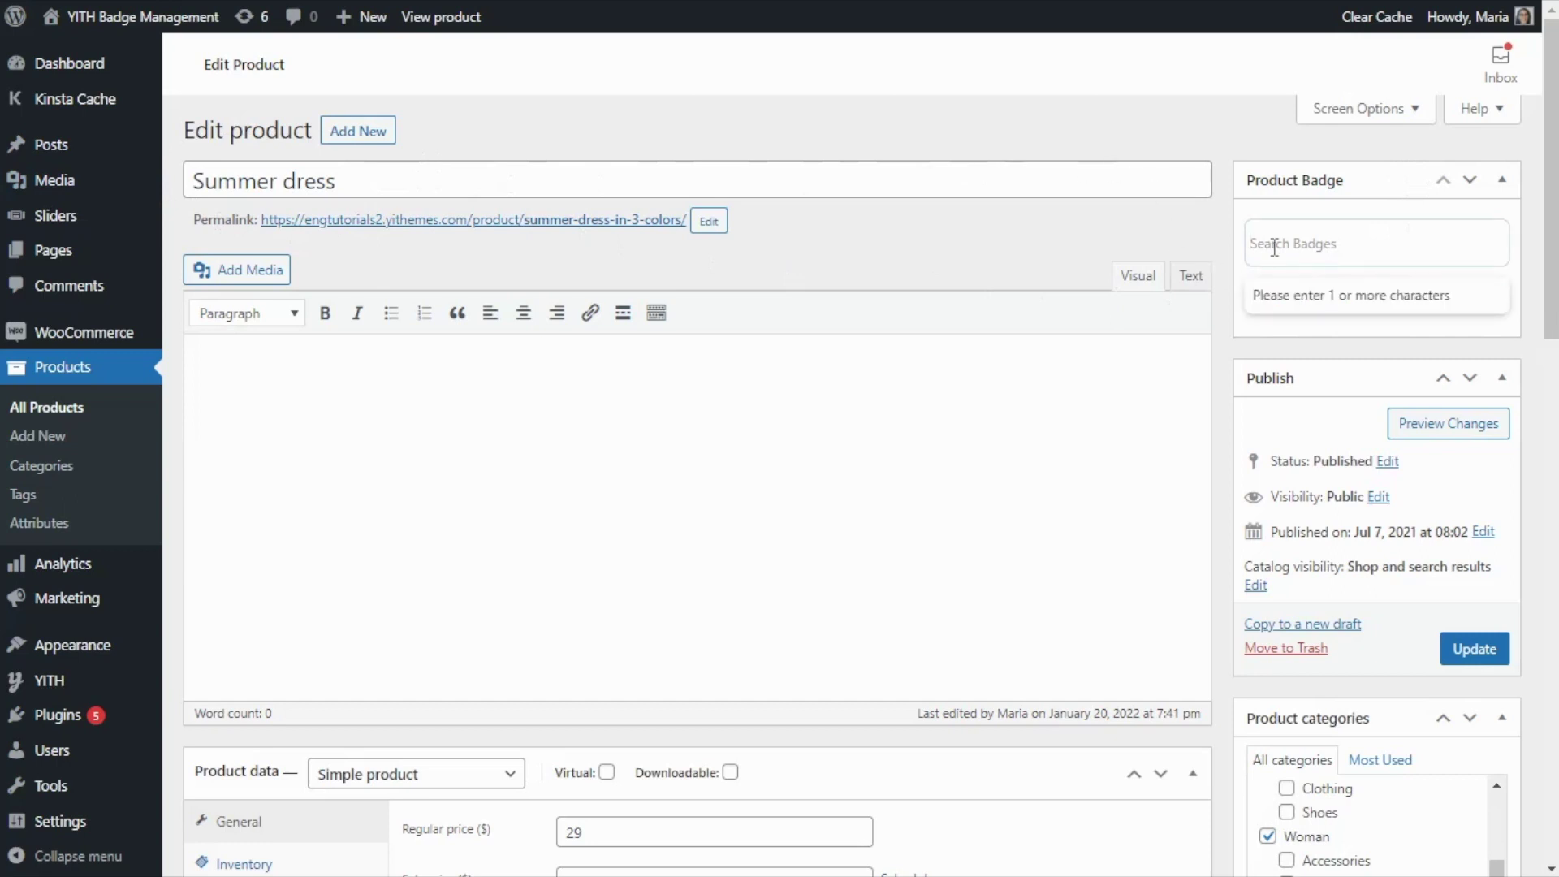
type("new")
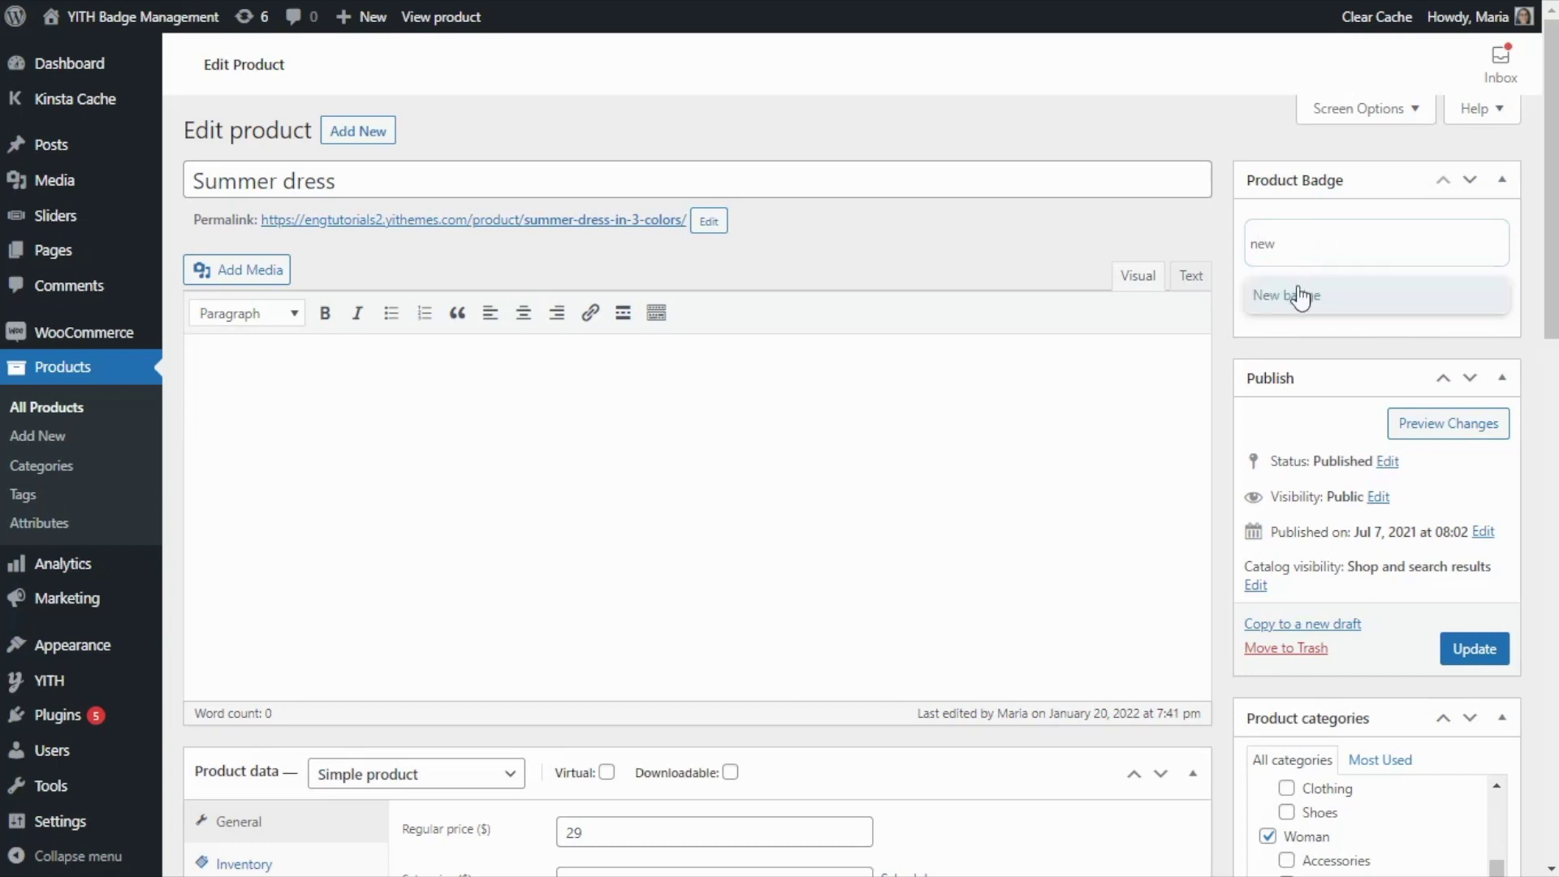
left_click(1302, 297)
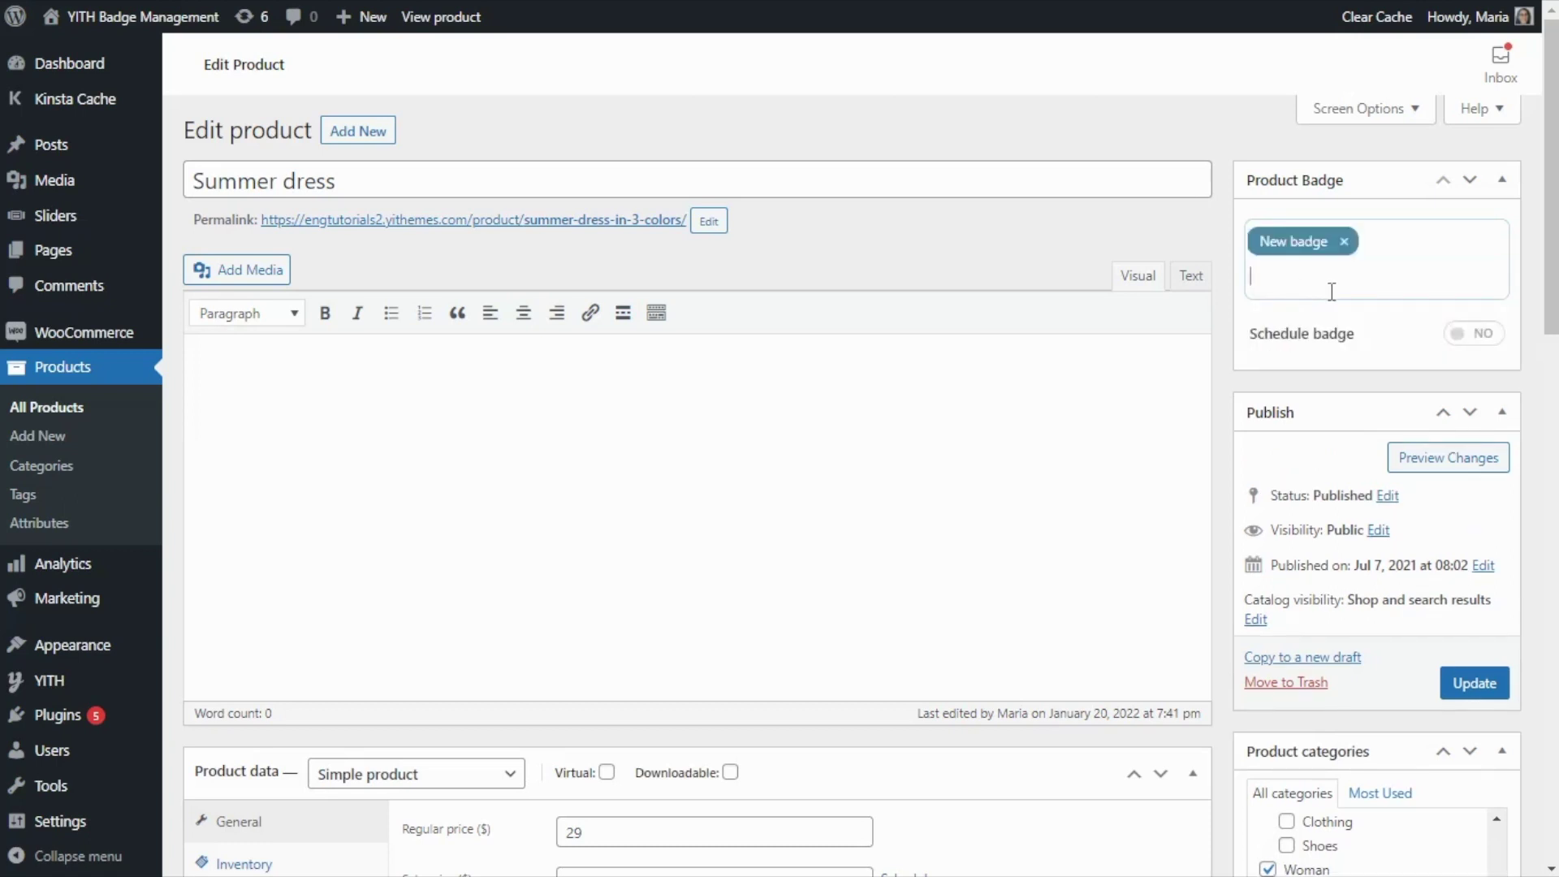
Step: Schedule the Summer dress's badge from 2022-01-24 to 2022-01-28 and update the product
left_click(1479, 333)
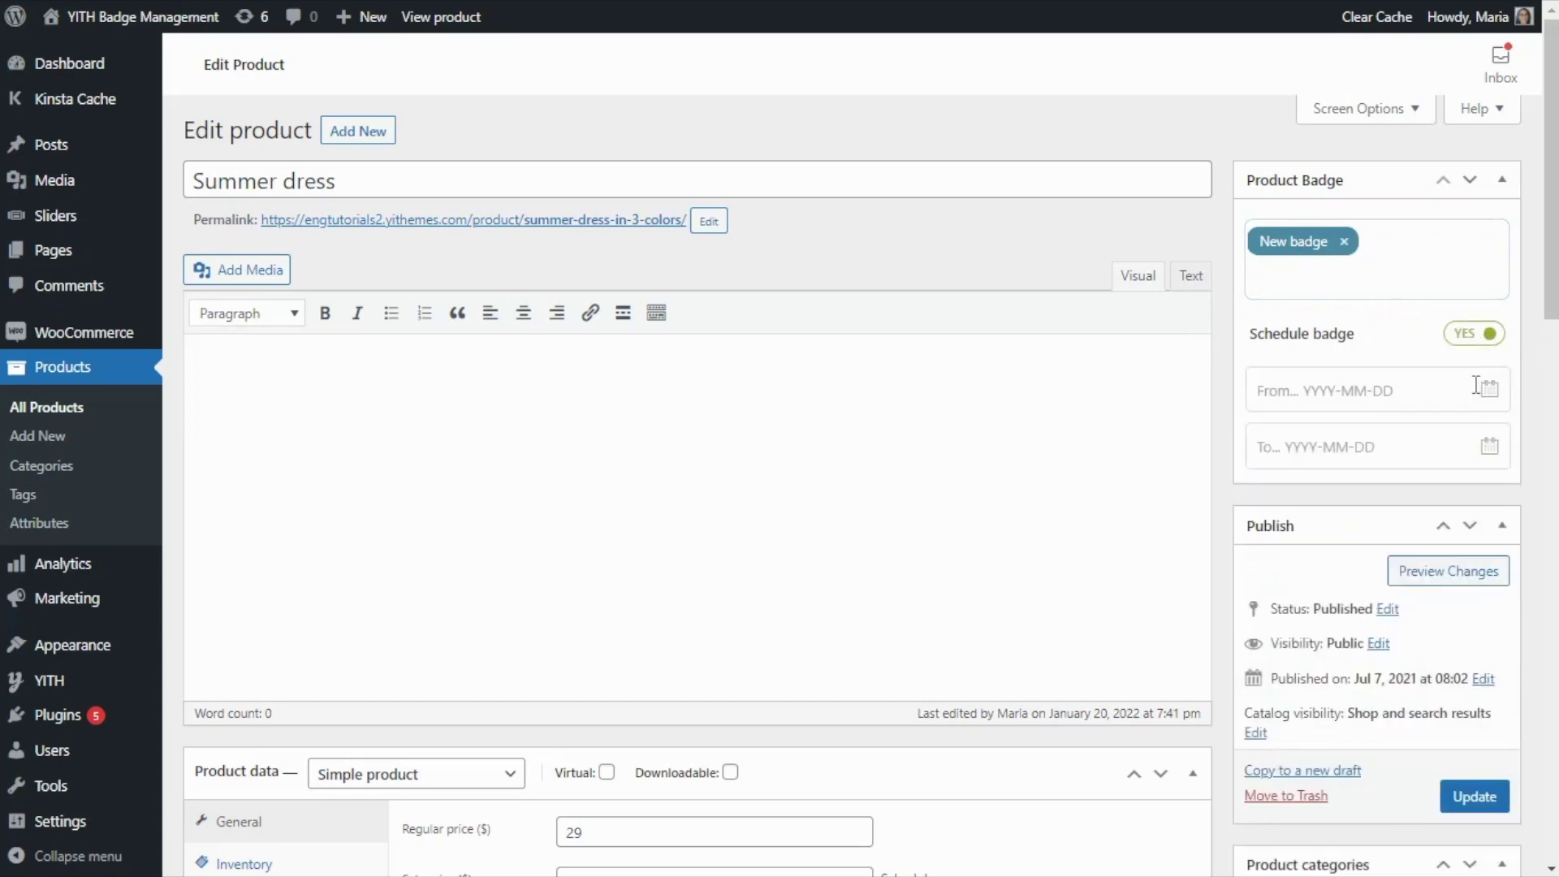
left_click(1359, 395)
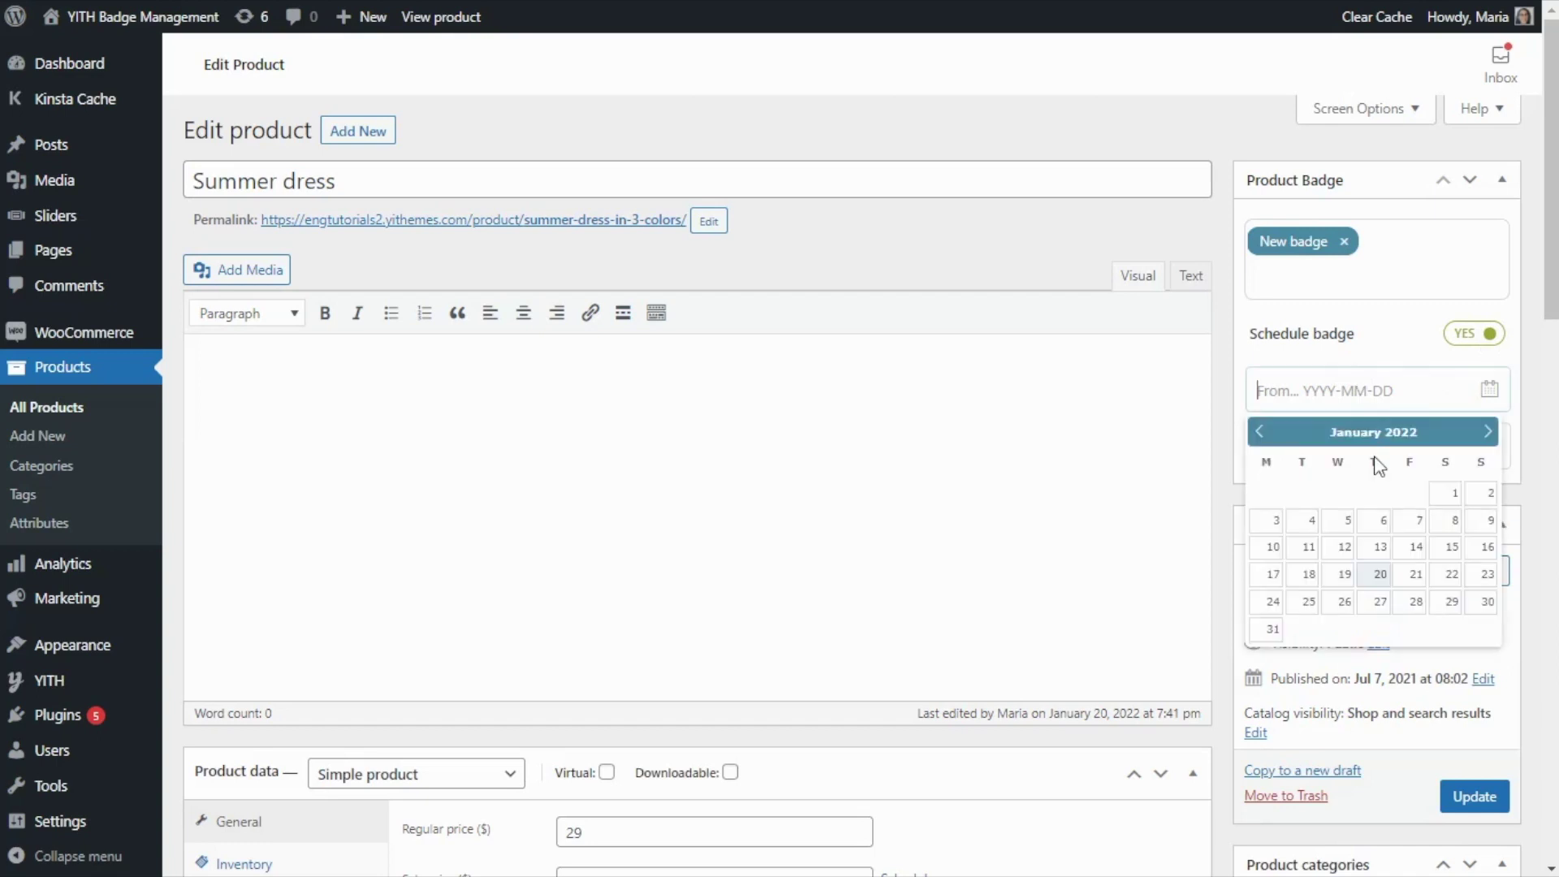
left_click(1271, 601)
left_click(1300, 448)
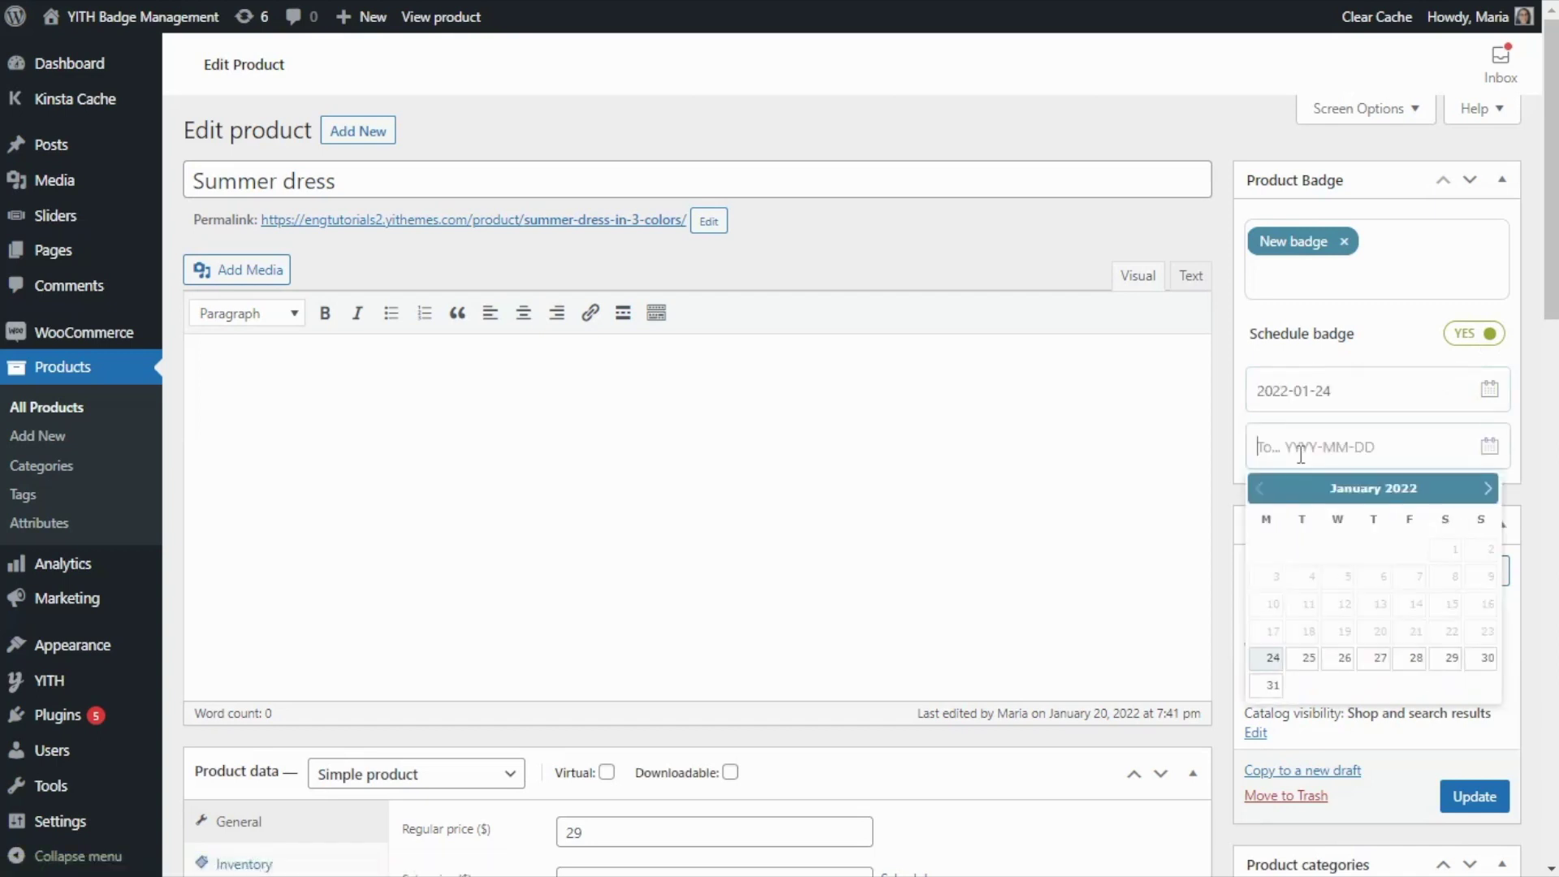
left_click(1417, 659)
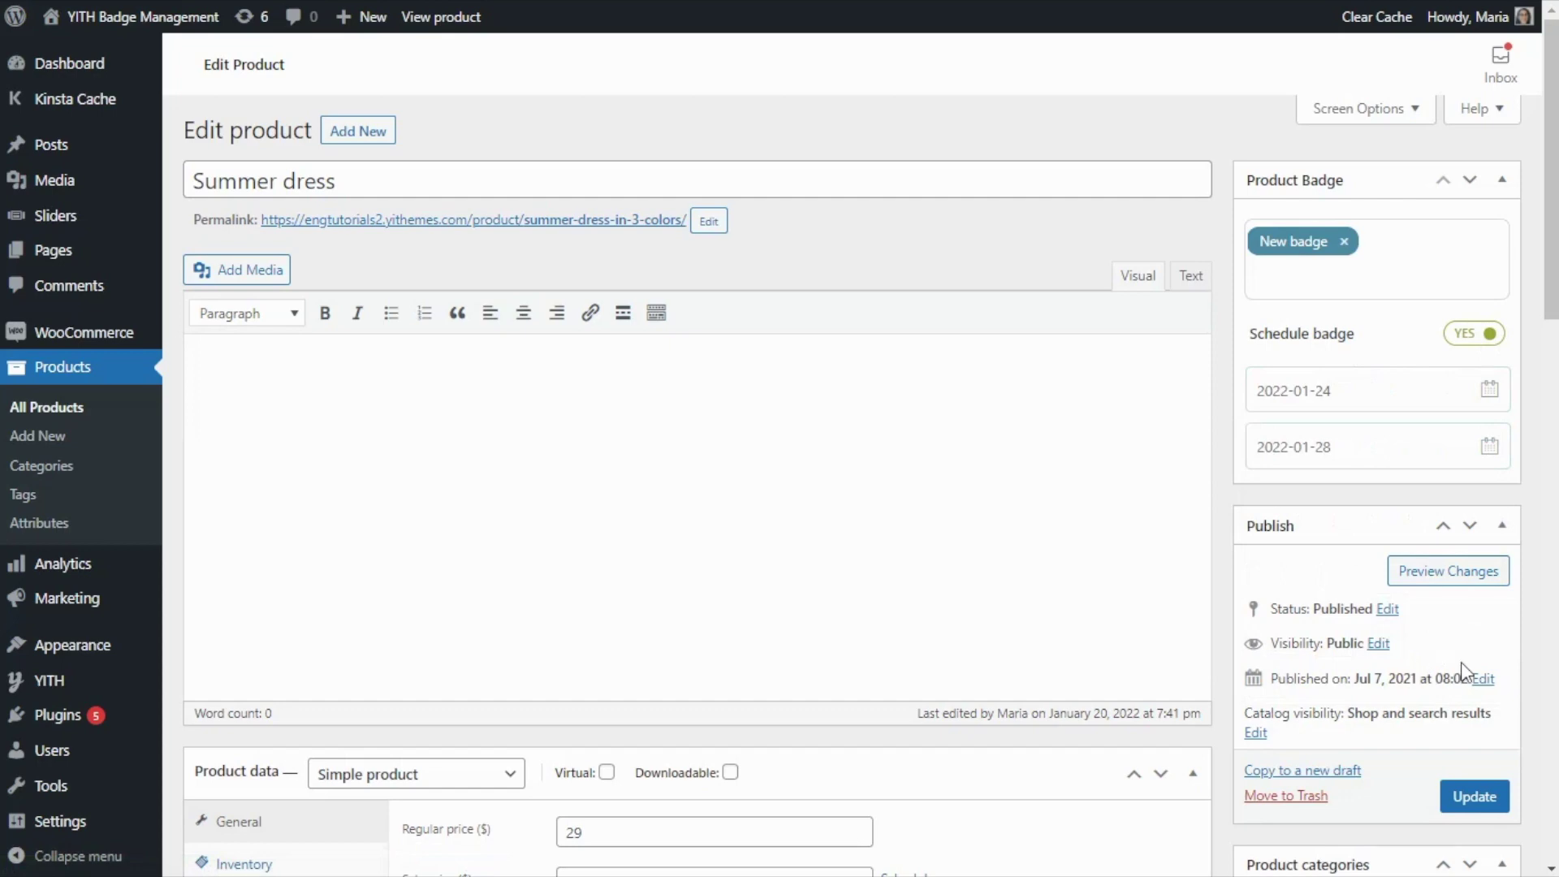
left_click(1475, 797)
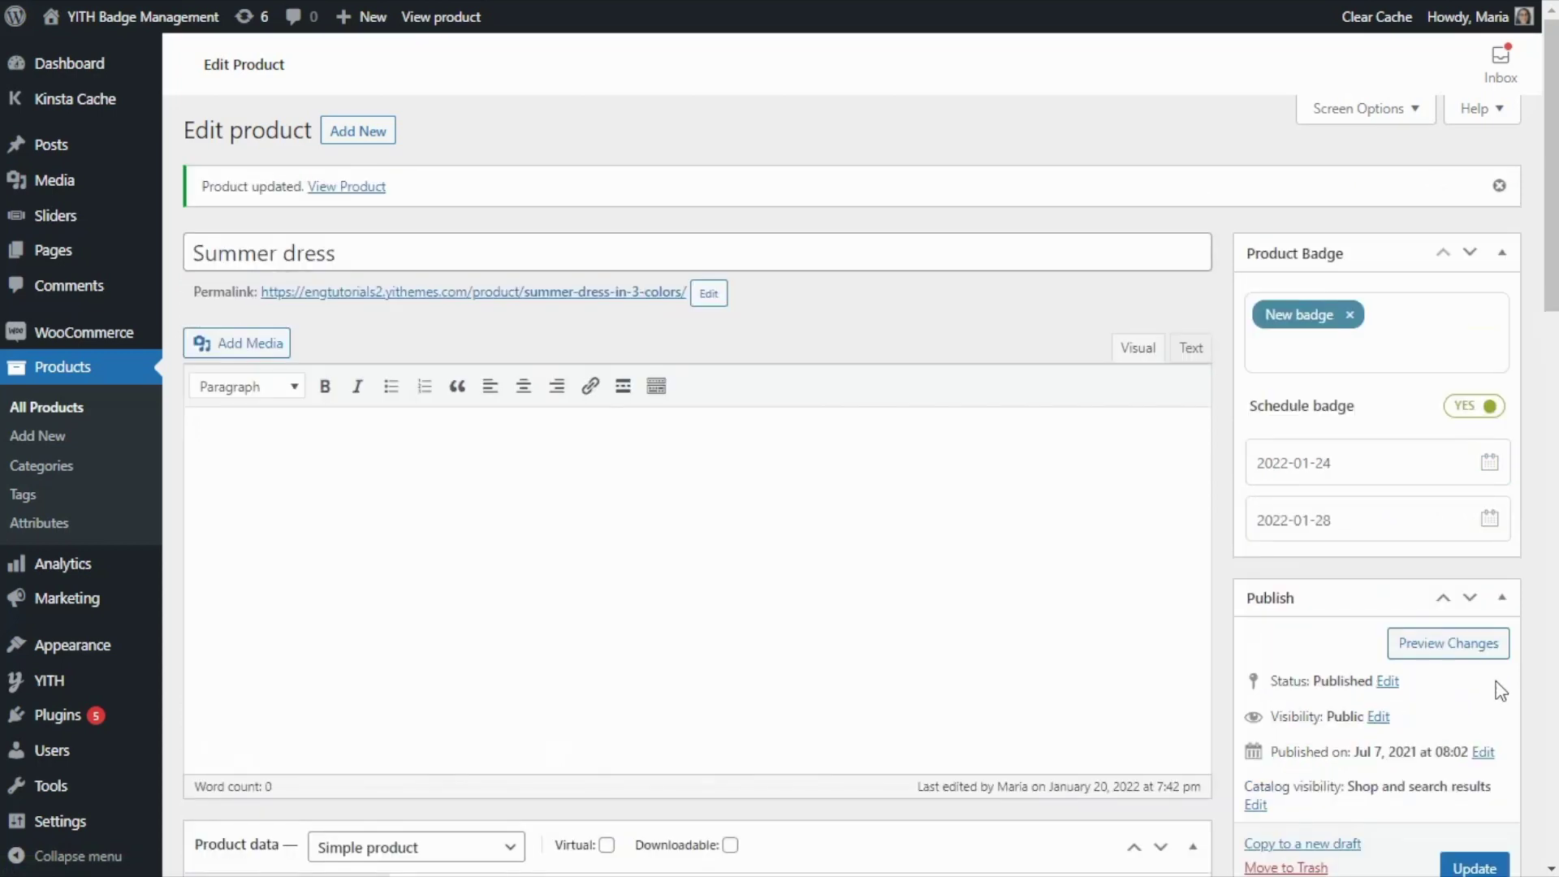